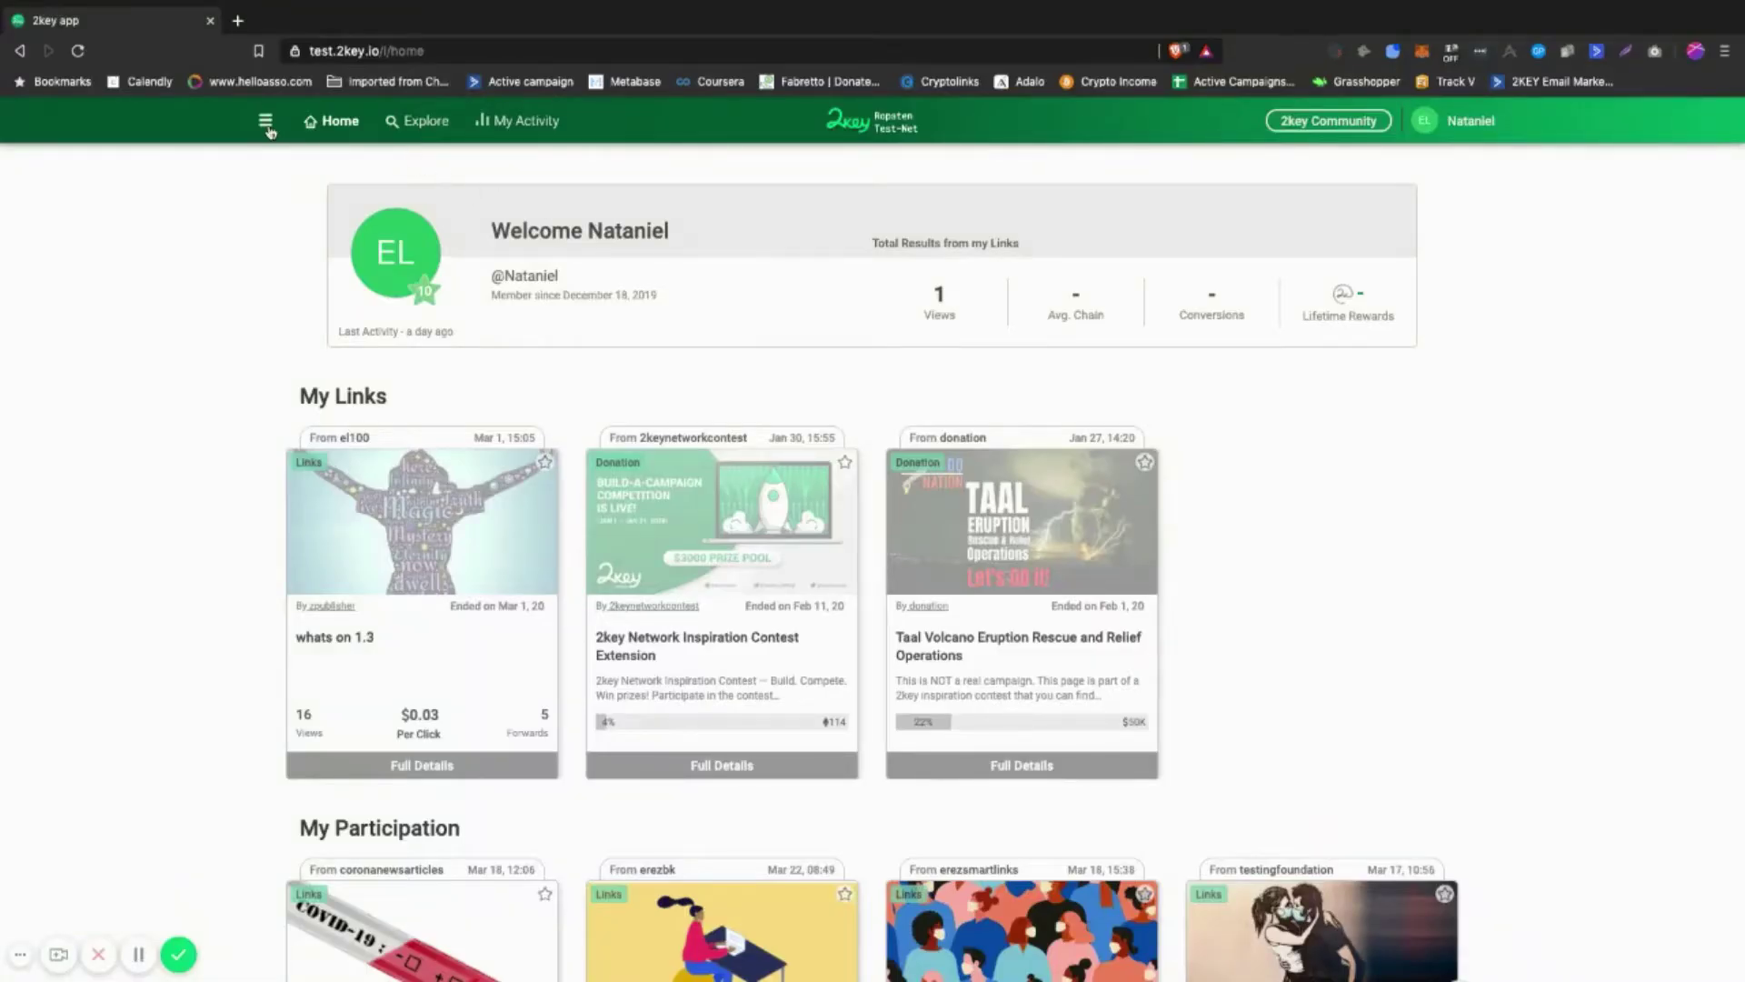
# Step: Begin creating a new 2key page from the Start a Campaign menu
pyautogui.click(266, 120)
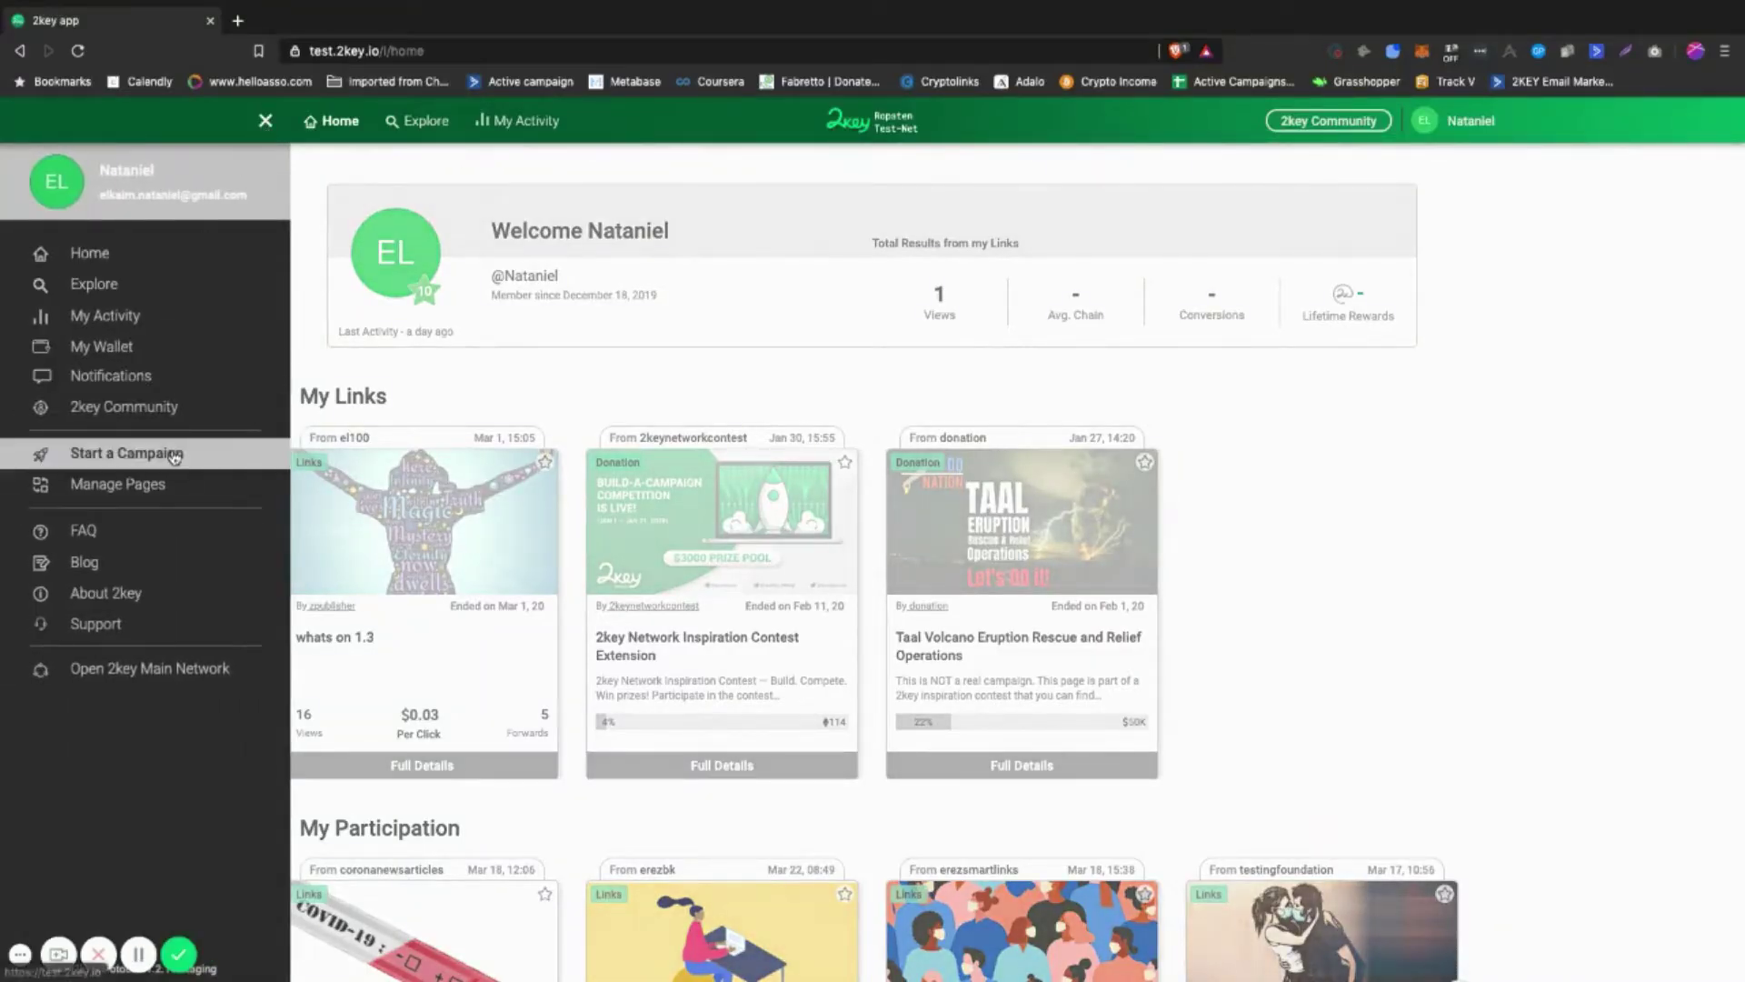
pyautogui.click(145, 453)
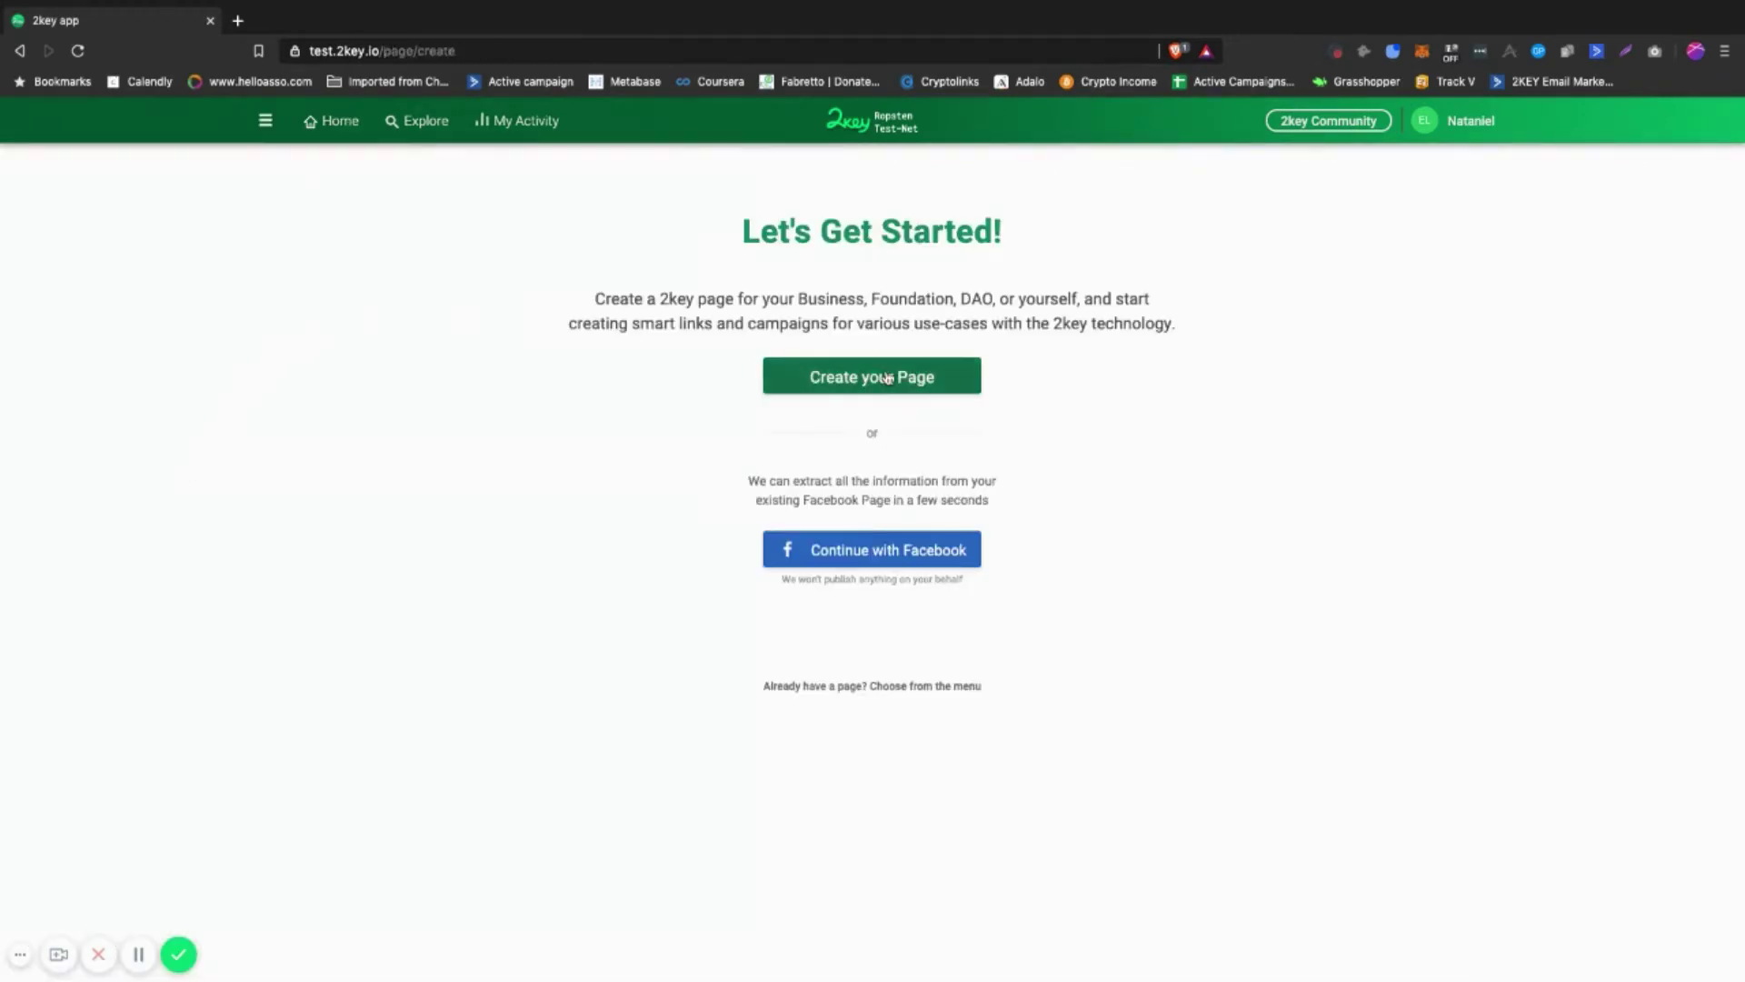
pyautogui.click(886, 377)
# Step: Choose the Foundation category and name the page 'My very first page'
pyautogui.click(836, 516)
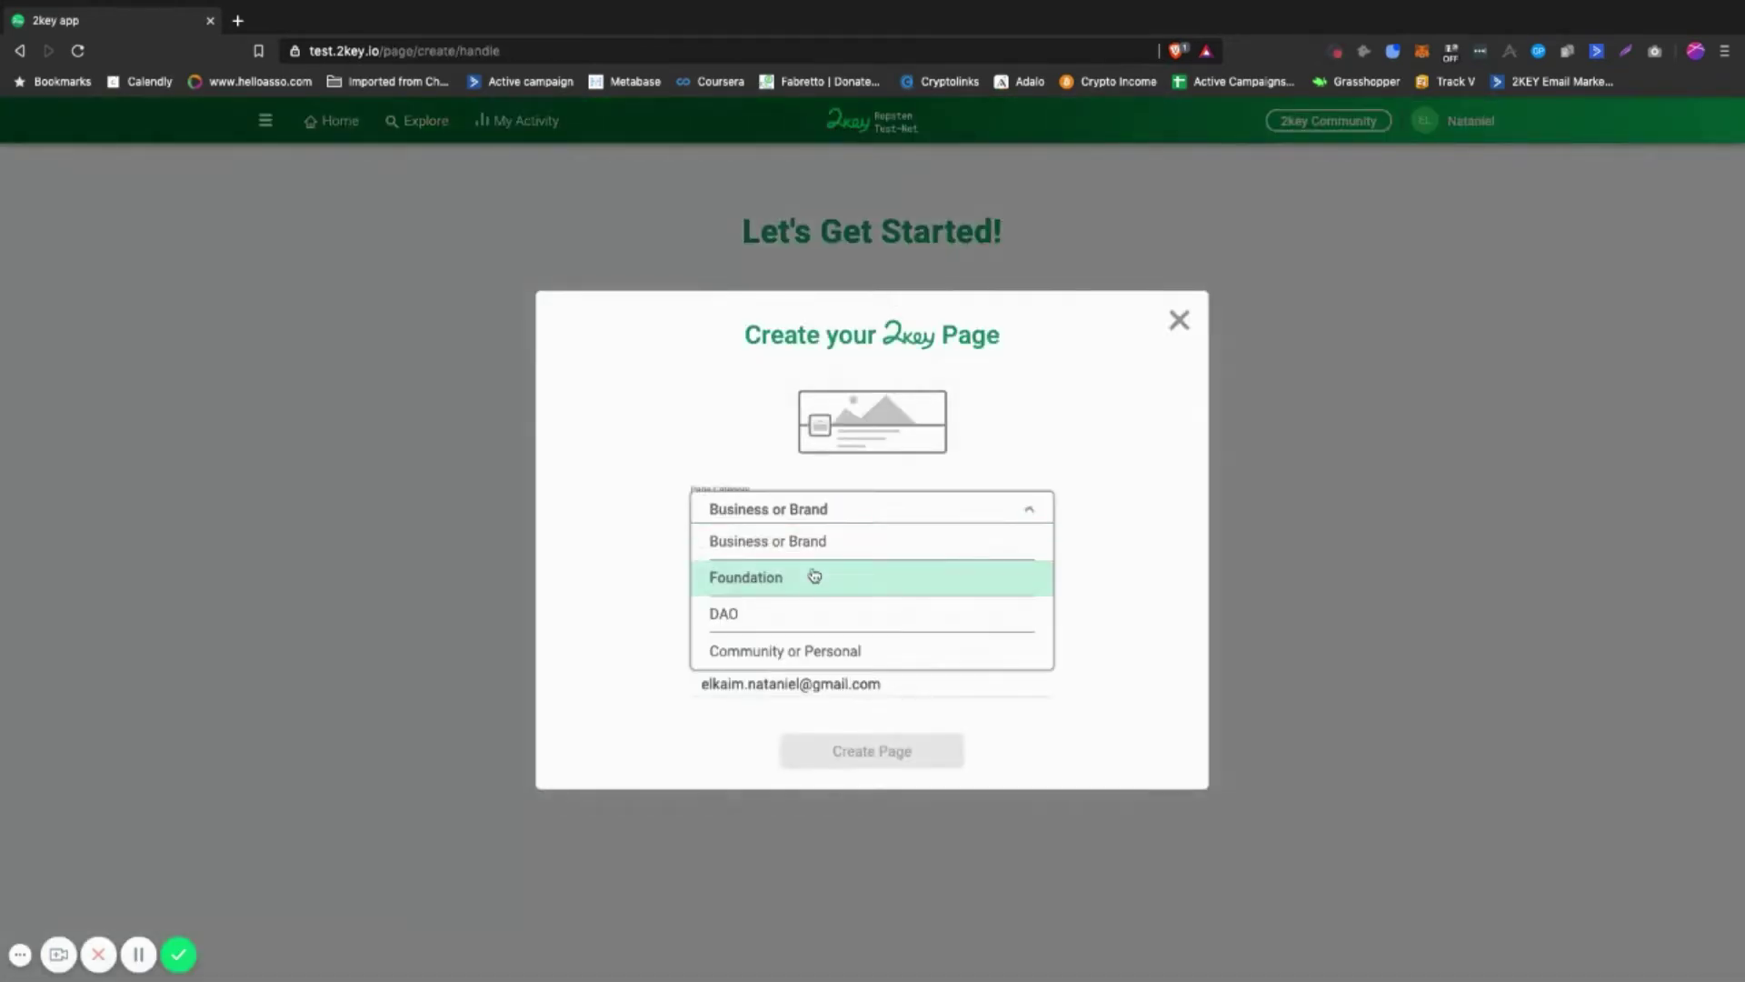
pyautogui.click(810, 576)
pyautogui.click(804, 571)
pyautogui.write('My ')
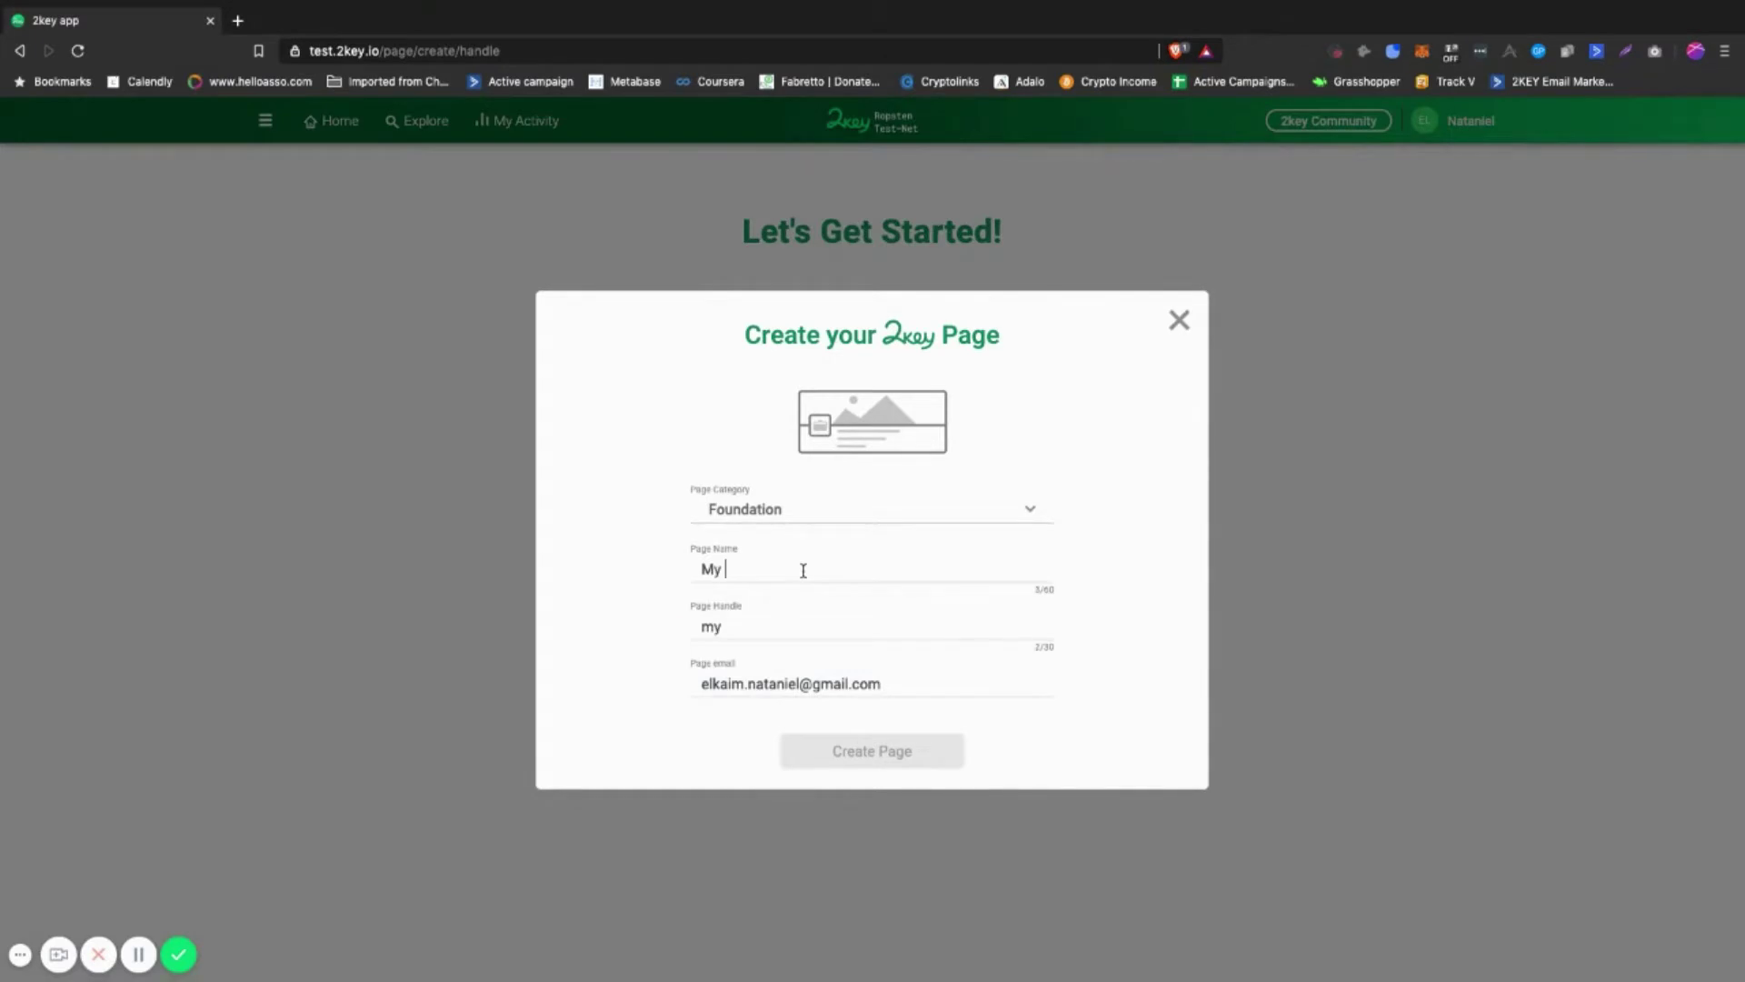
pyautogui.write('very fi')
pyautogui.write('rst page')
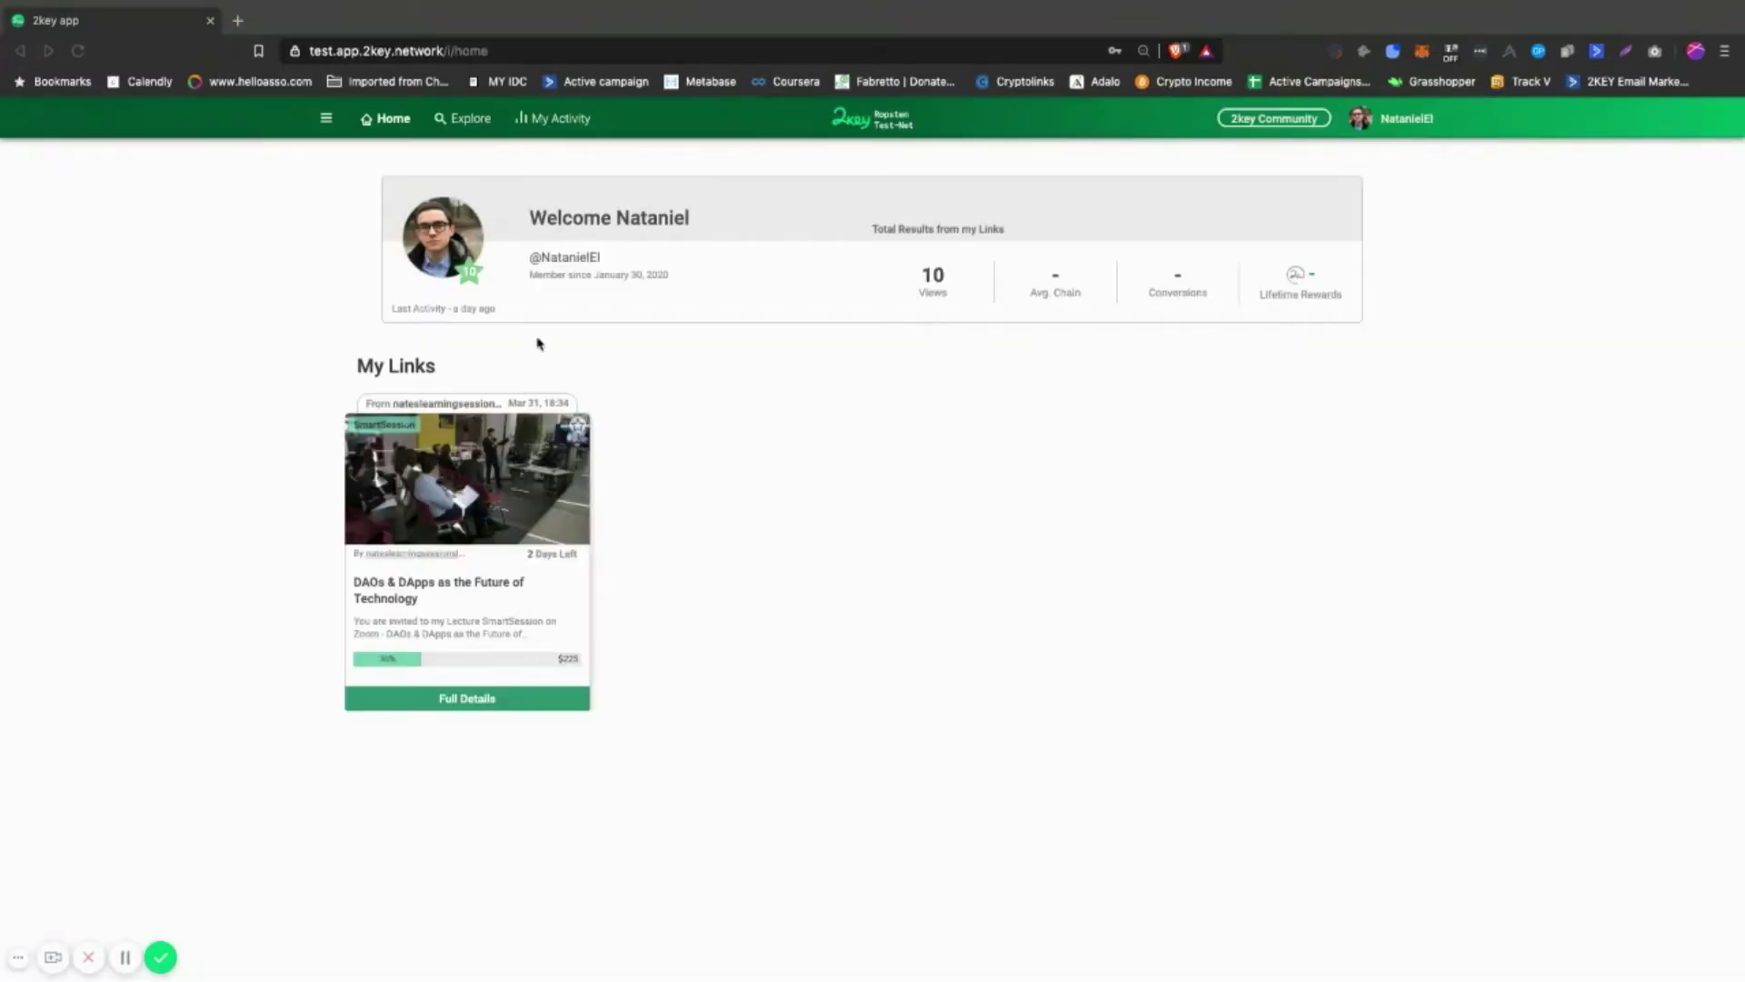
# Step: Start a Zoom SmartSession campaign for the page and begin creating its wallet
pyautogui.click(327, 119)
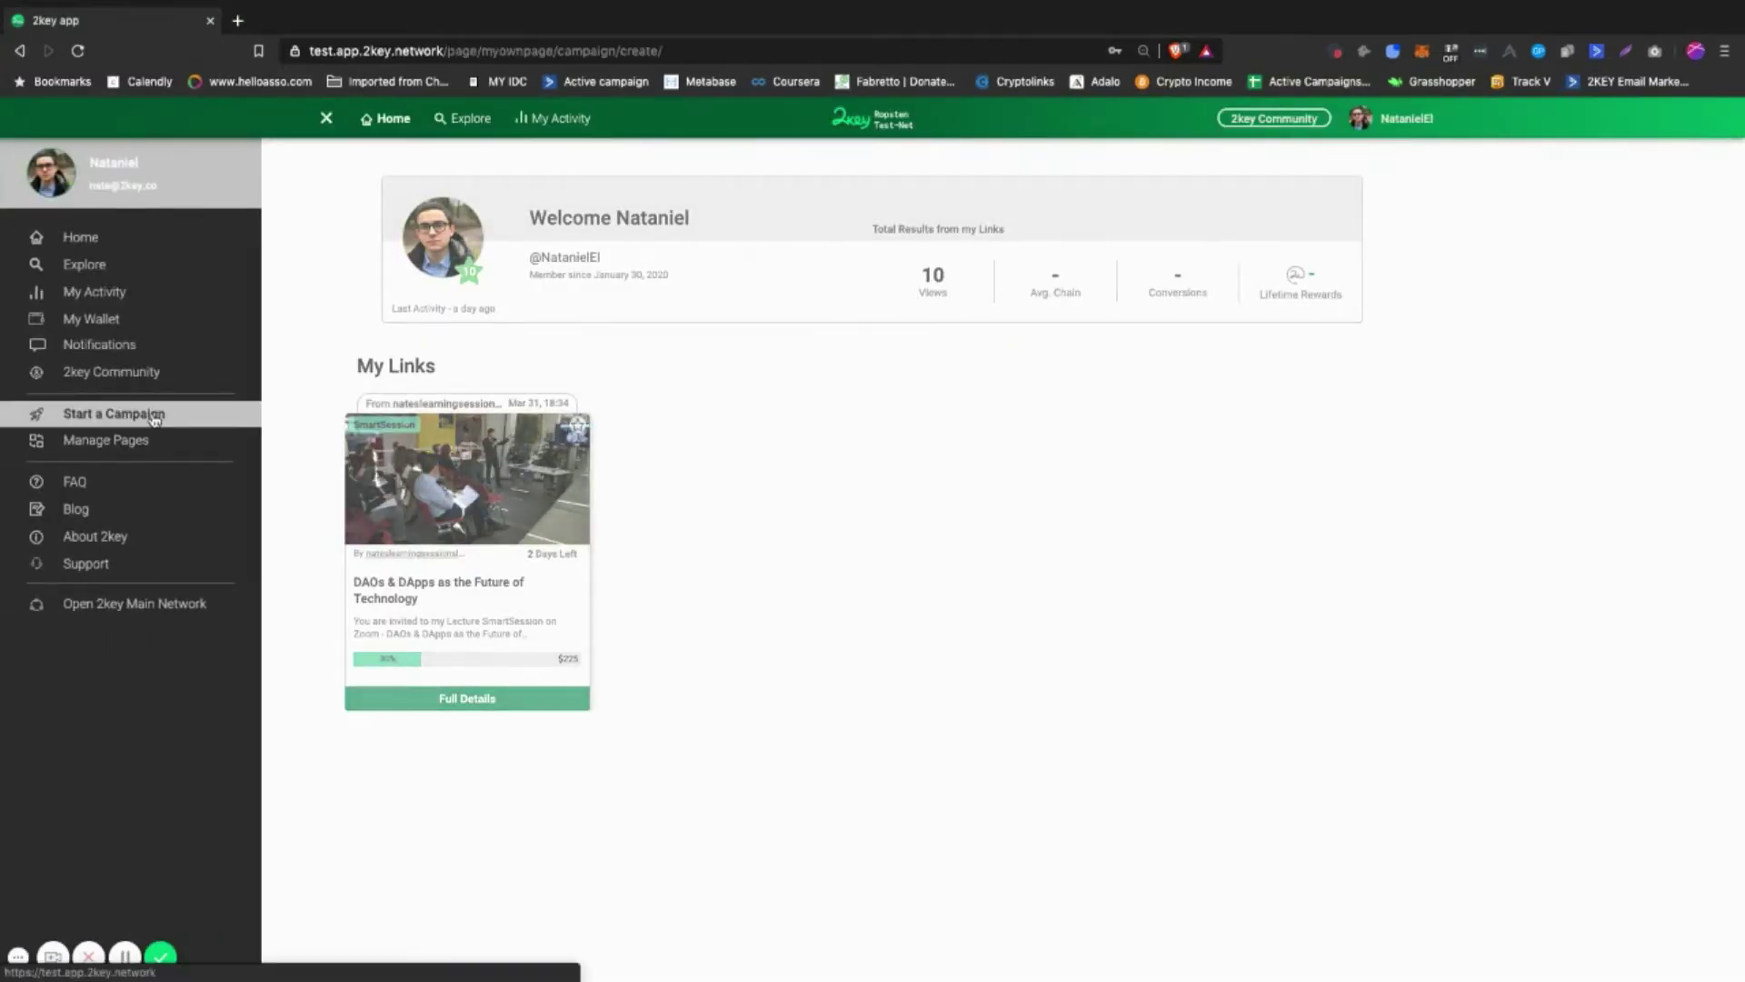
pyautogui.click(157, 416)
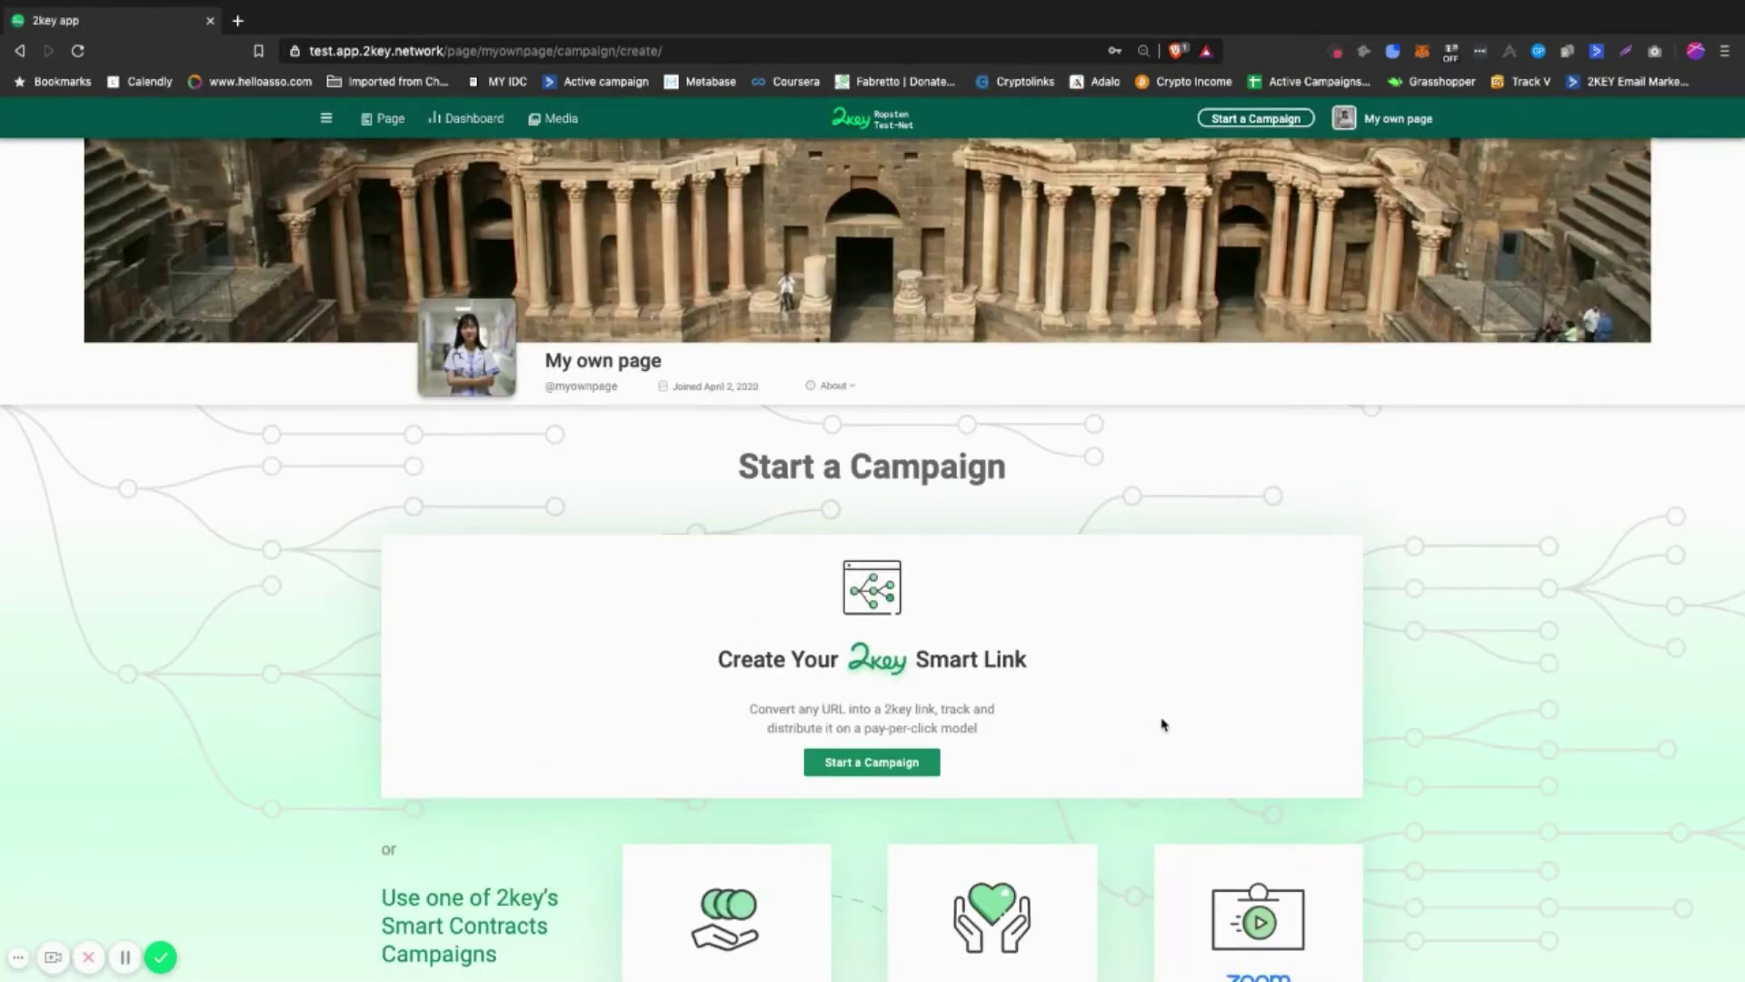
pyautogui.scroll(-4, 1163, 724)
pyautogui.click(1263, 743)
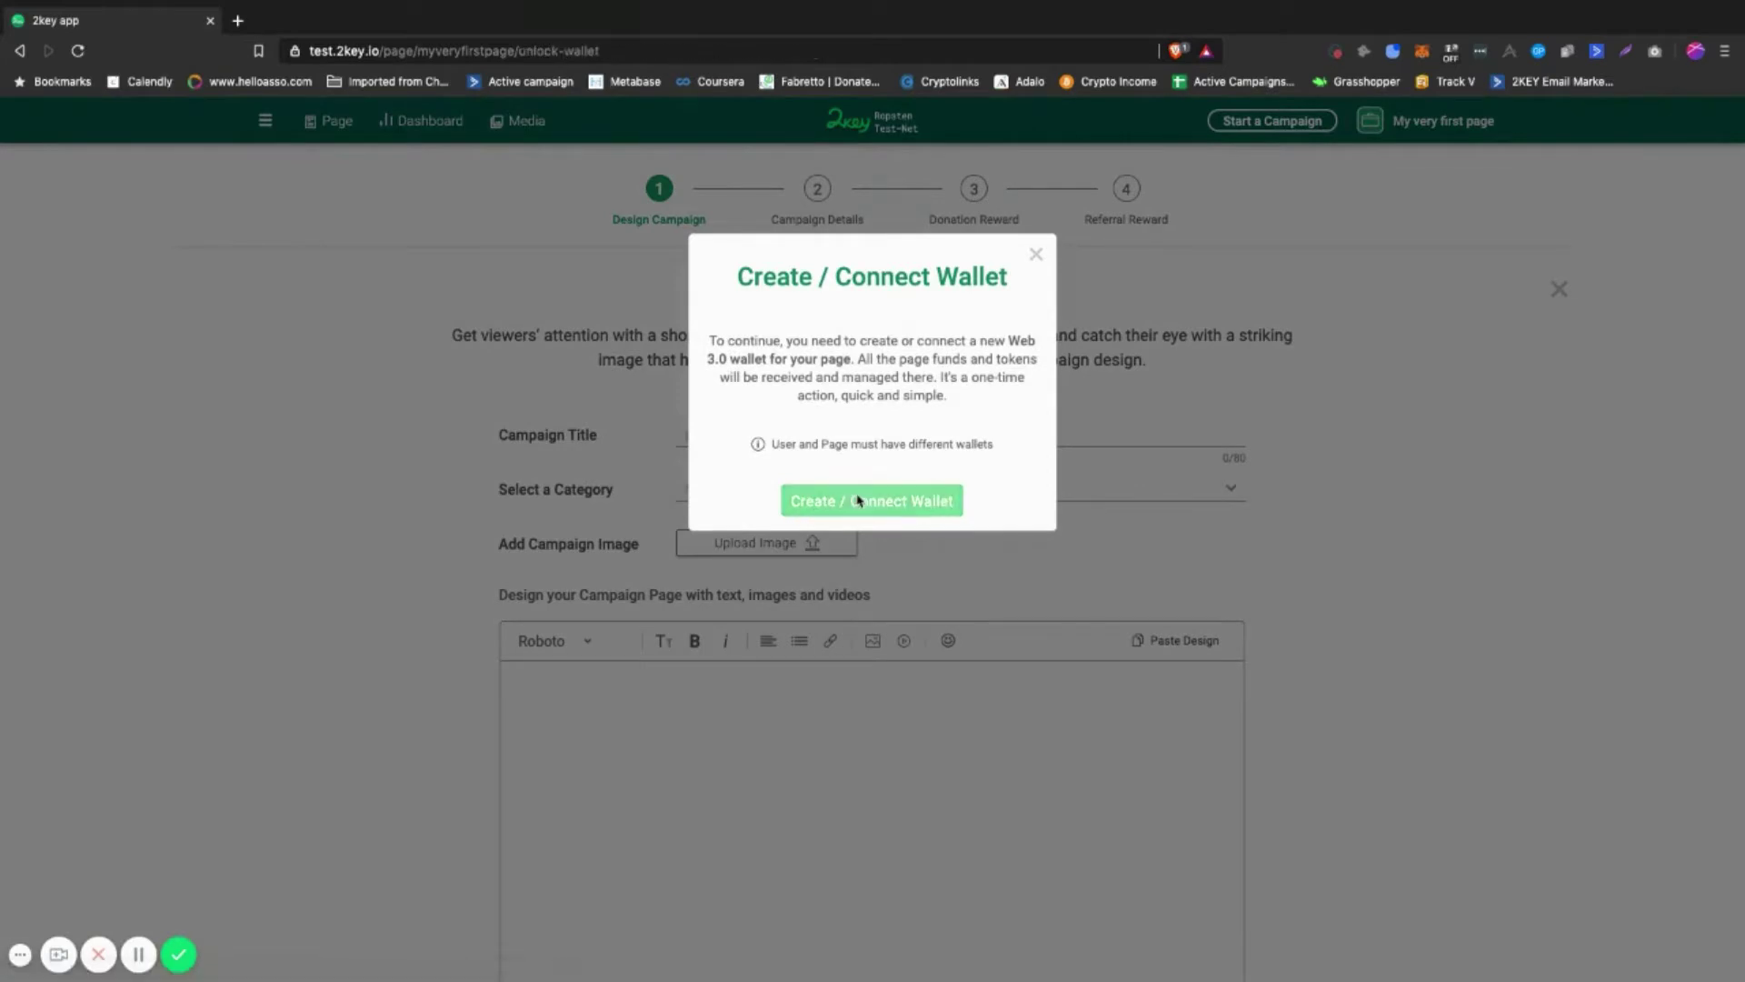
pyautogui.click(857, 499)
# Step: Create a new wallet, entering and confirming its password
pyautogui.click(740, 486)
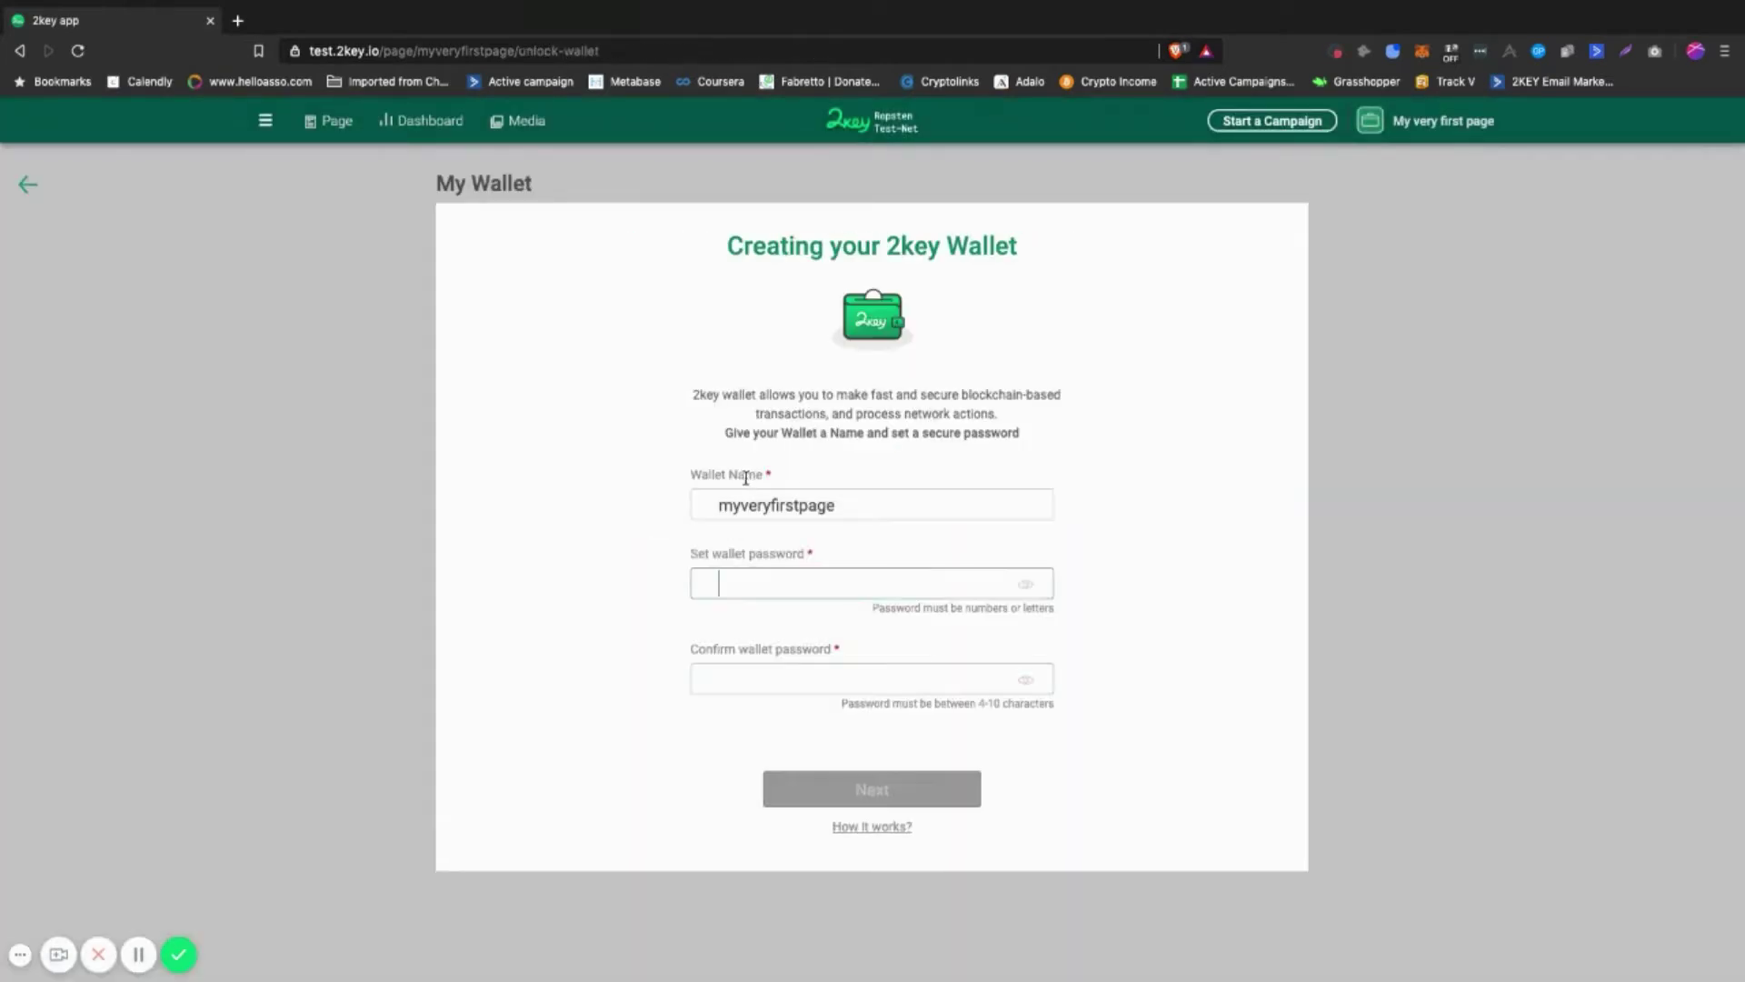
pyautogui.click(825, 684)
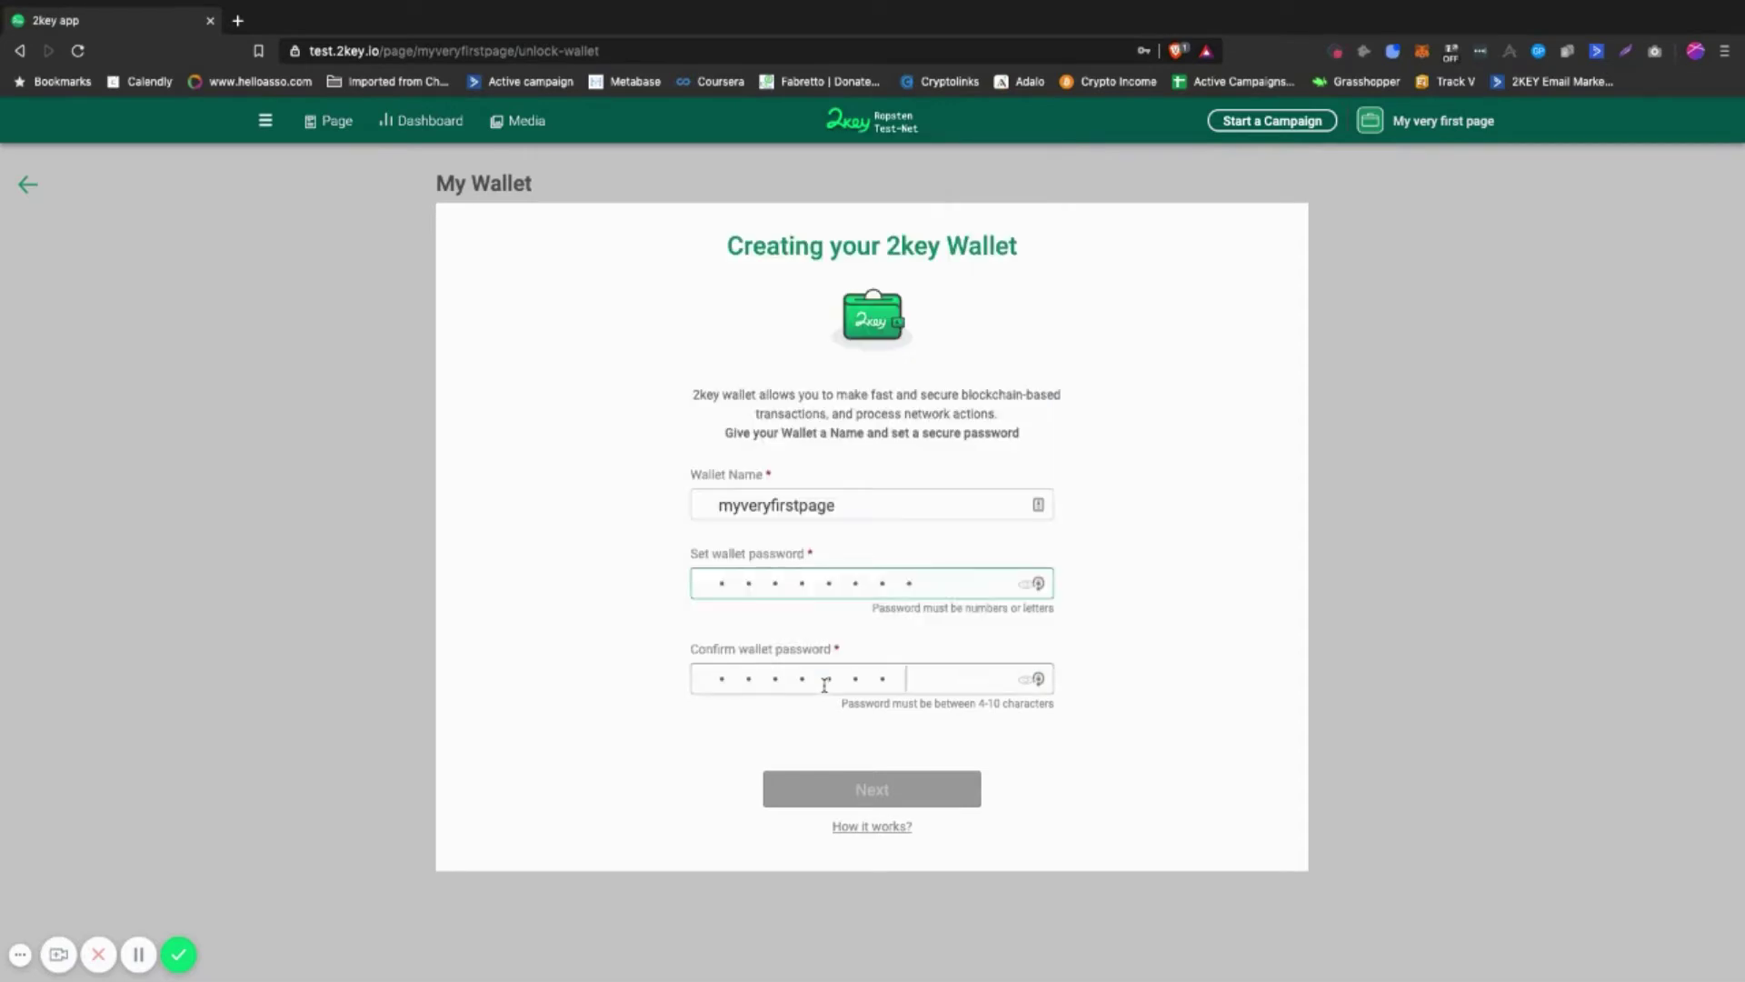
pyautogui.click(865, 787)
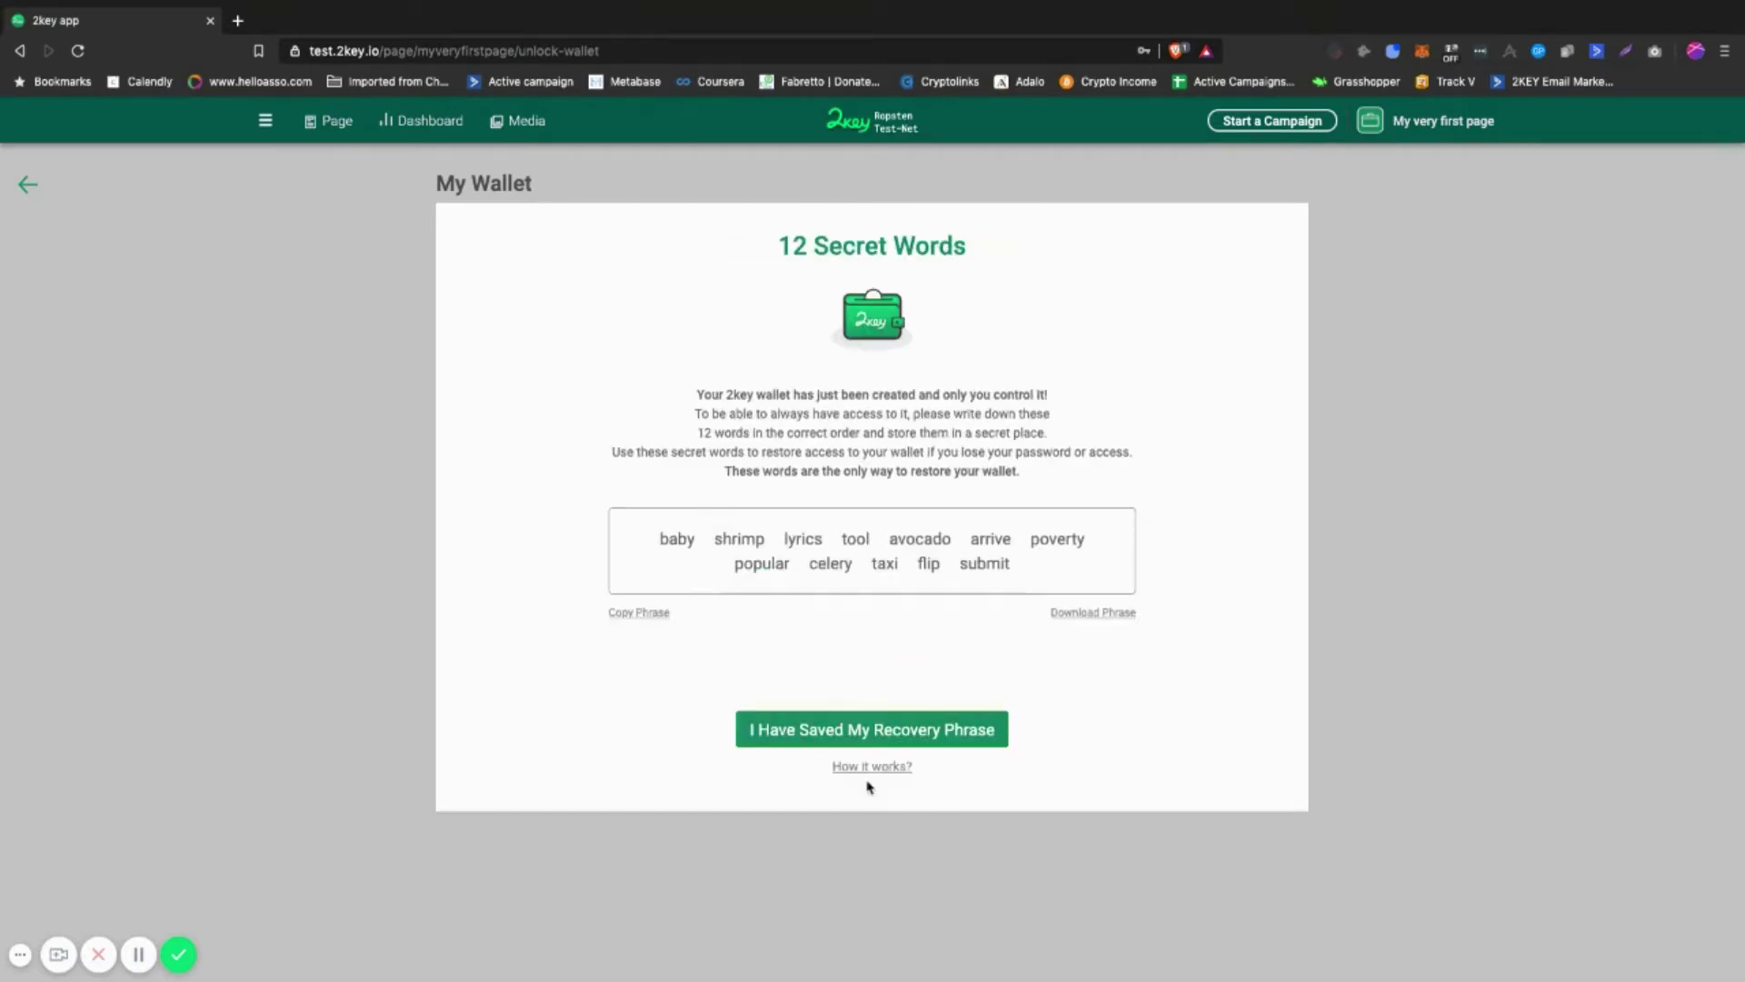
# Step: Download the 12-word recovery phrase file and confirm it has been saved
pyautogui.click(1084, 616)
pyautogui.click(1209, 386)
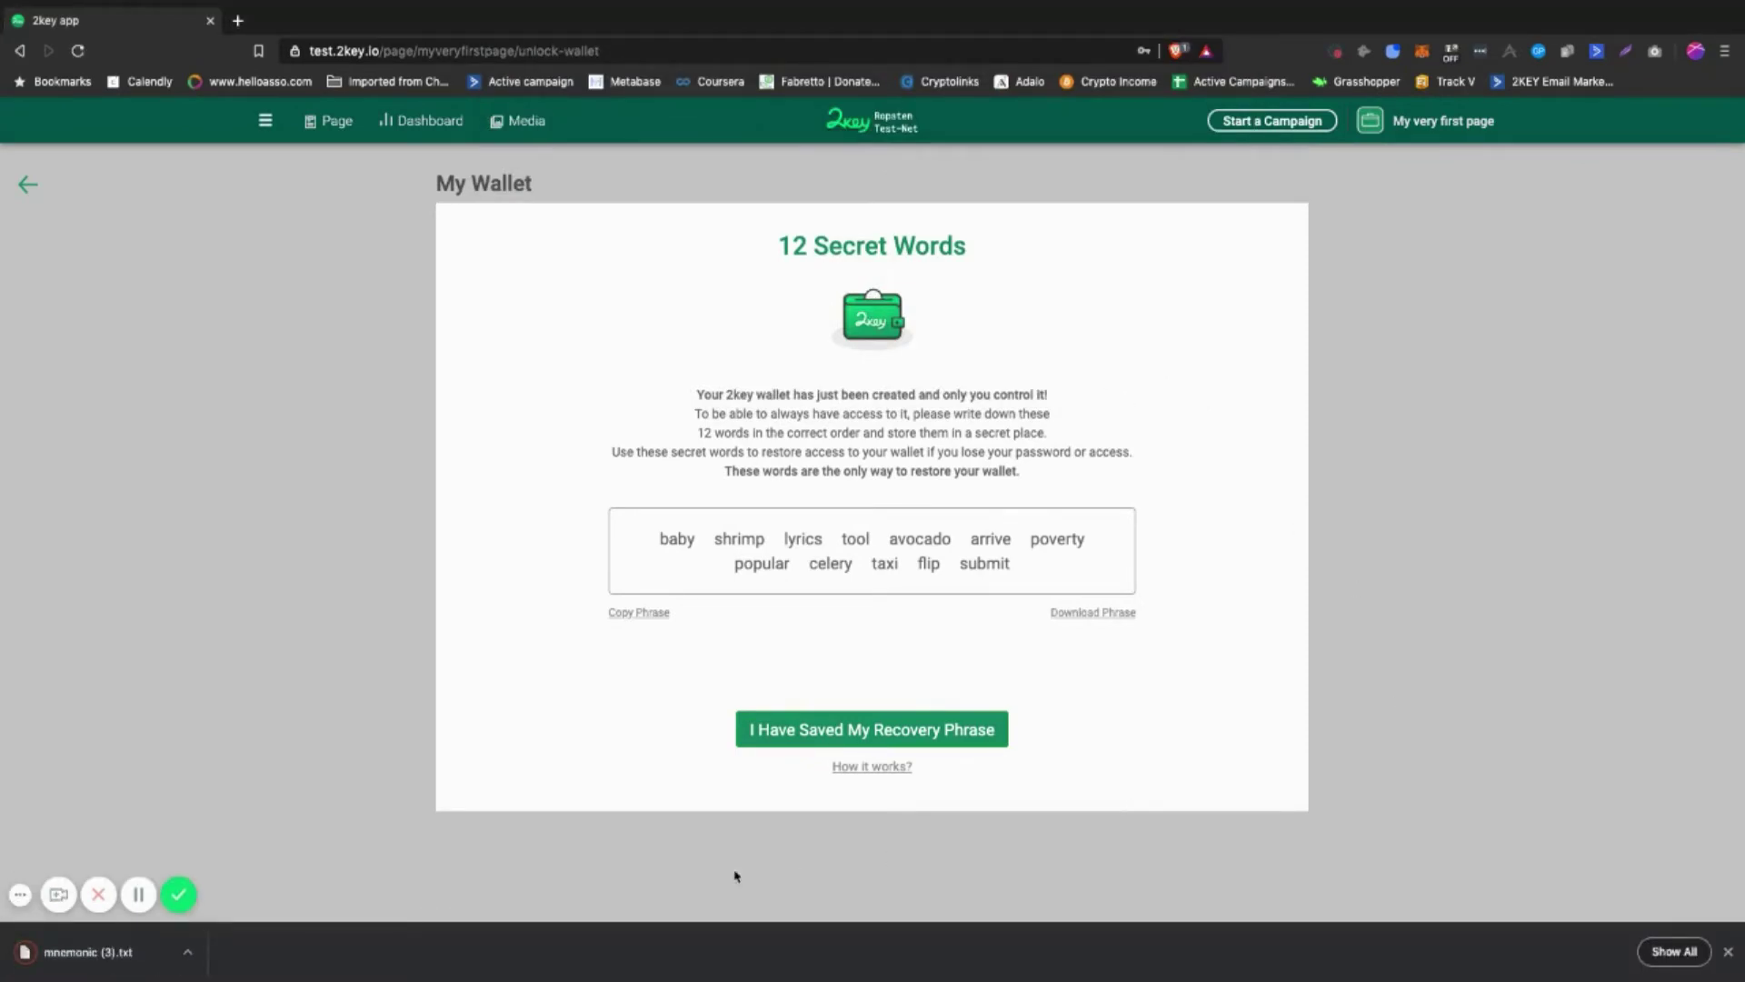
pyautogui.click(82, 954)
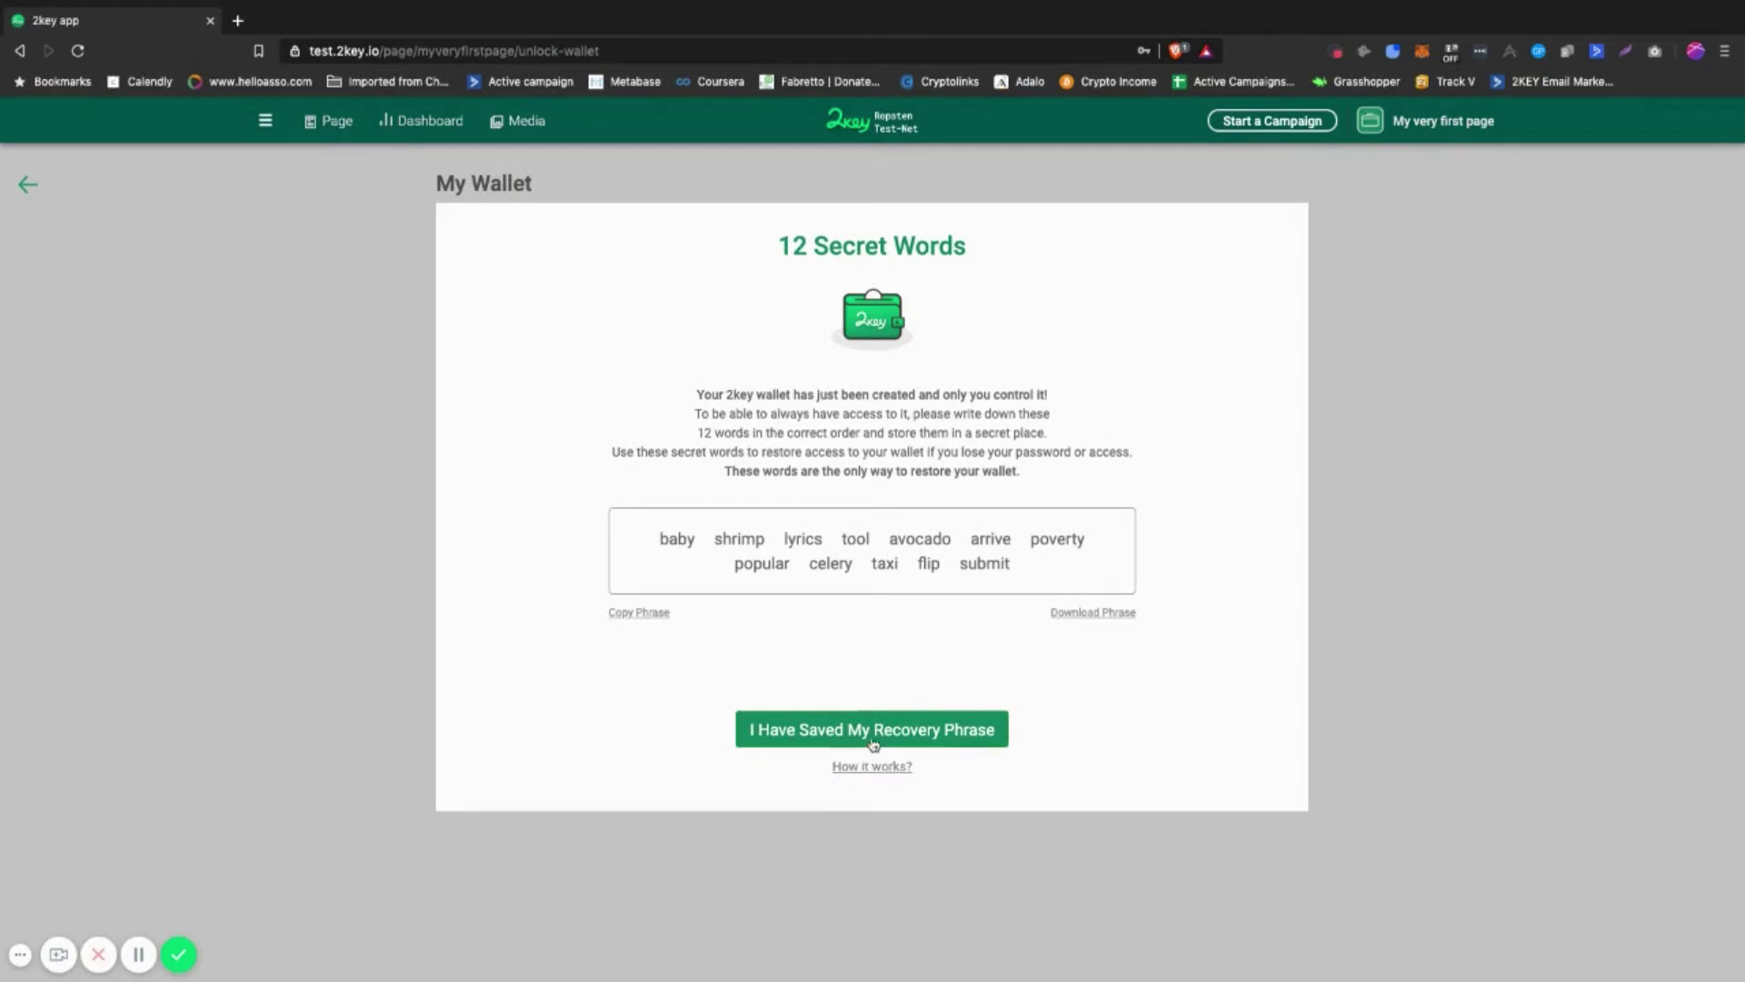
pyautogui.click(873, 741)
pyautogui.click(753, 625)
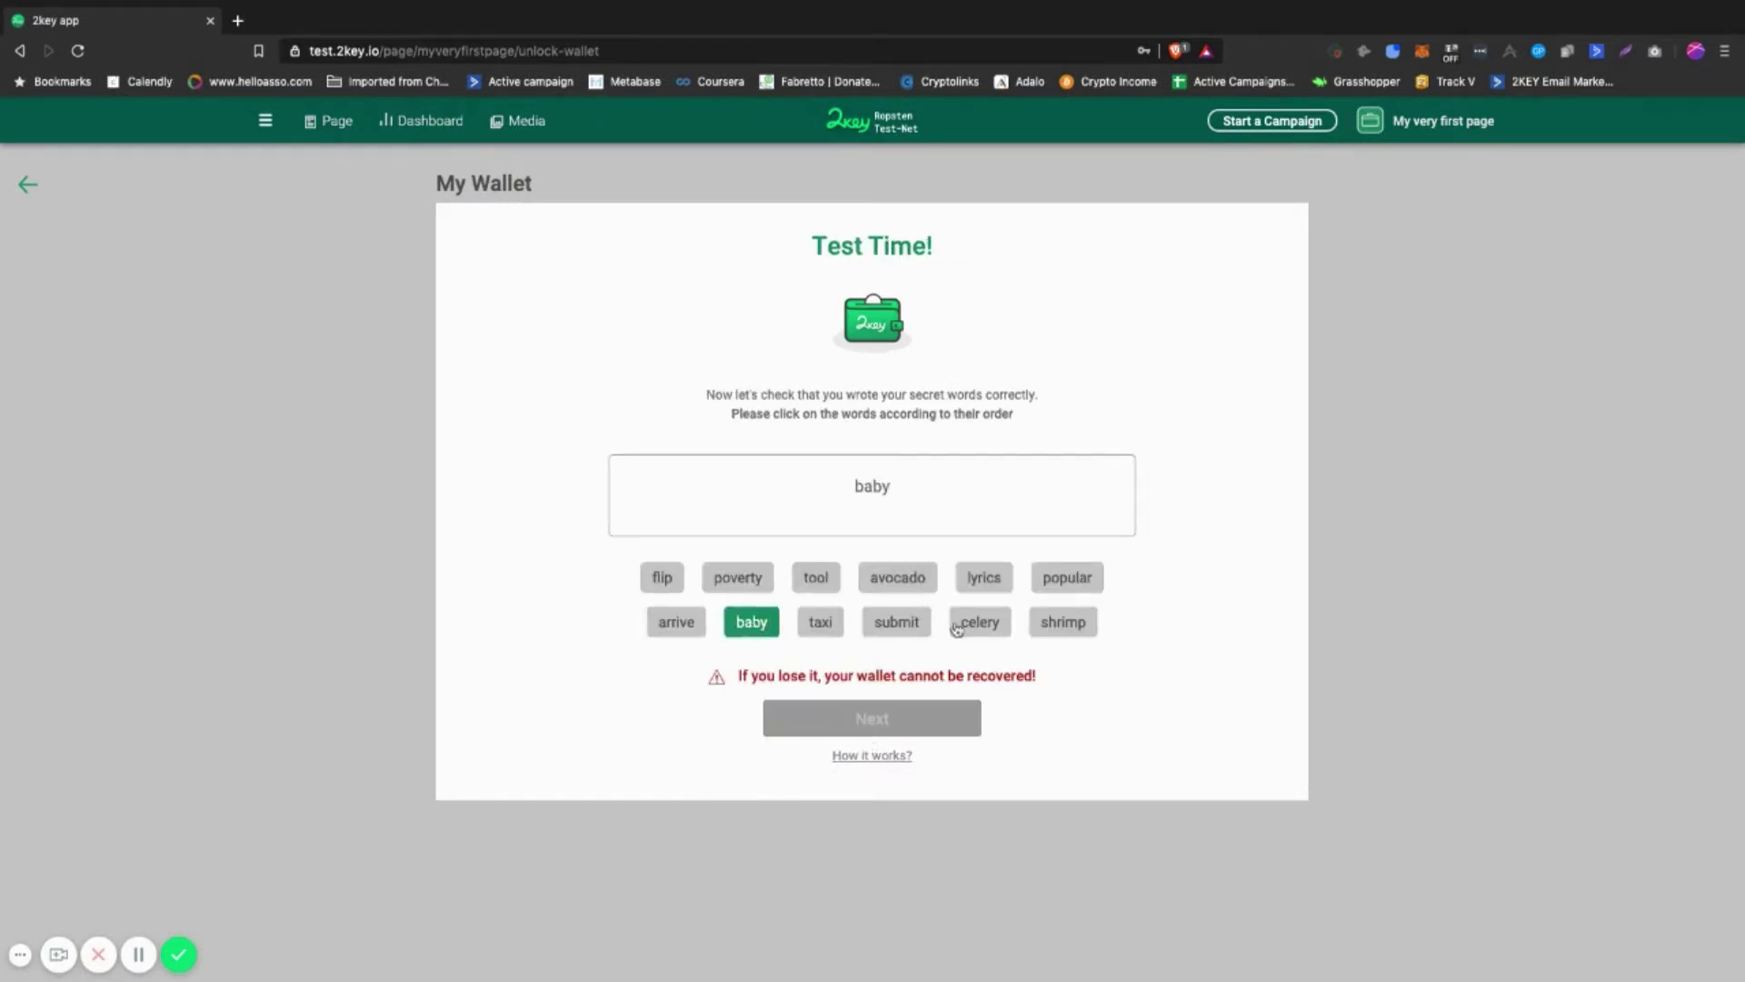
pyautogui.click(1055, 625)
pyautogui.click(979, 579)
pyautogui.click(818, 584)
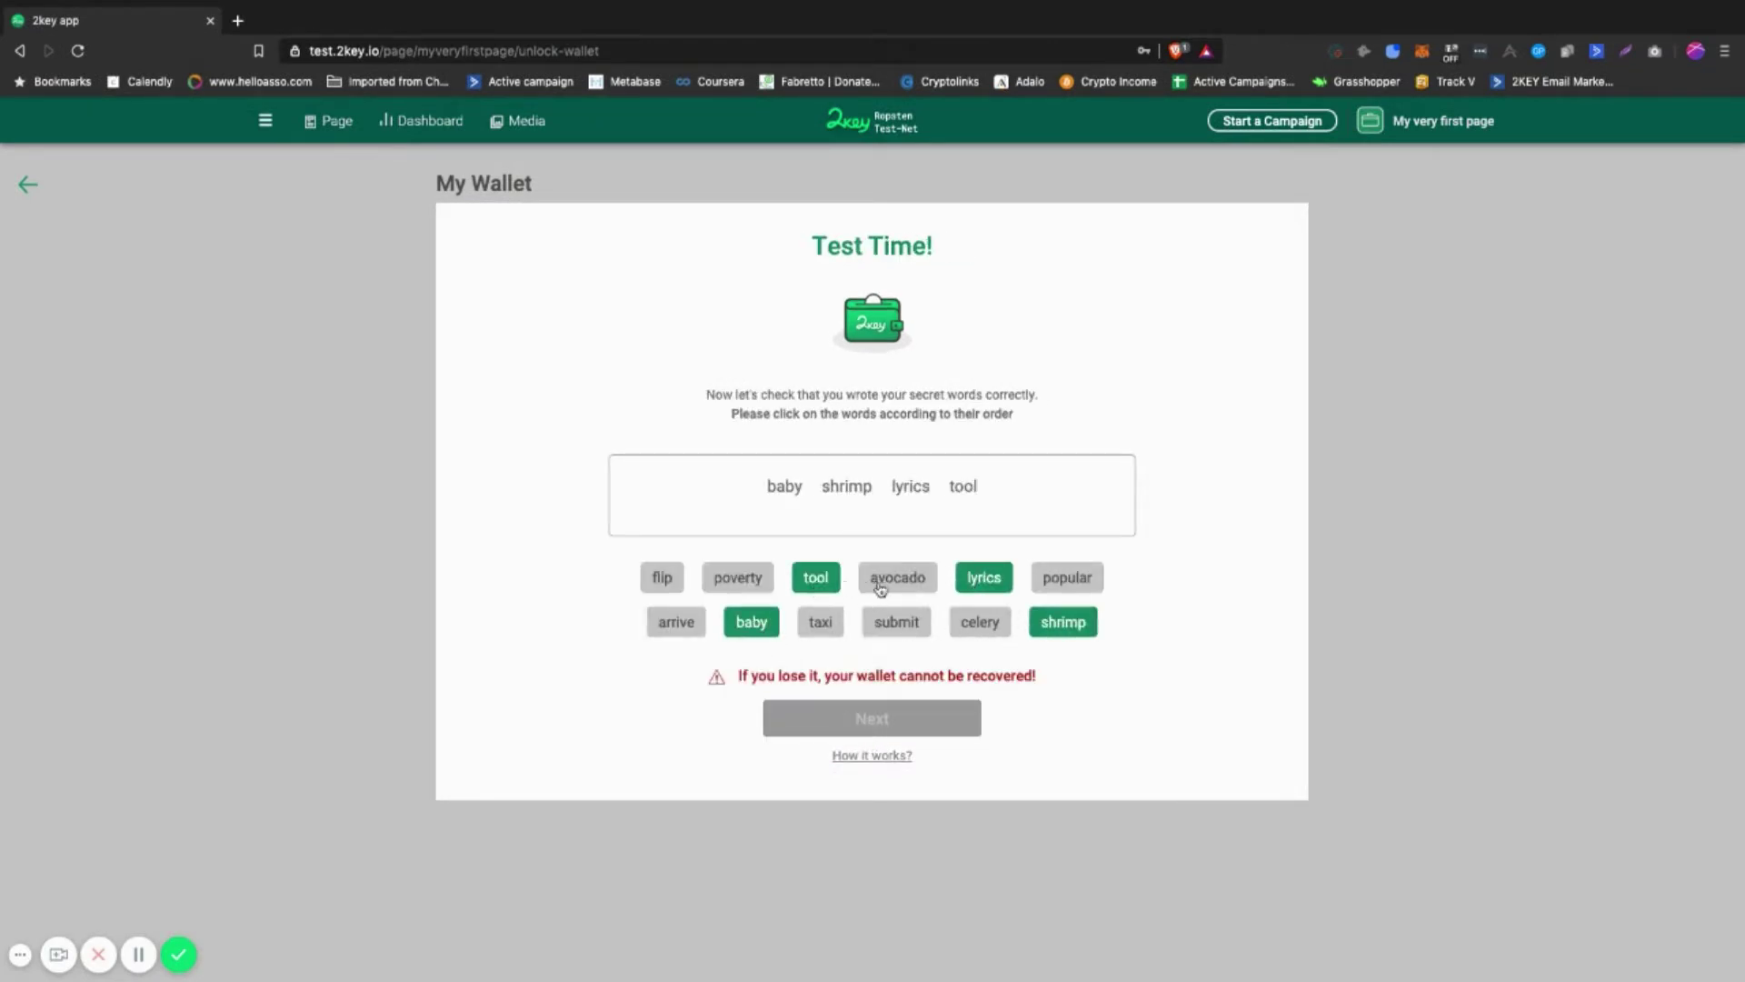
pyautogui.click(888, 586)
pyautogui.click(674, 629)
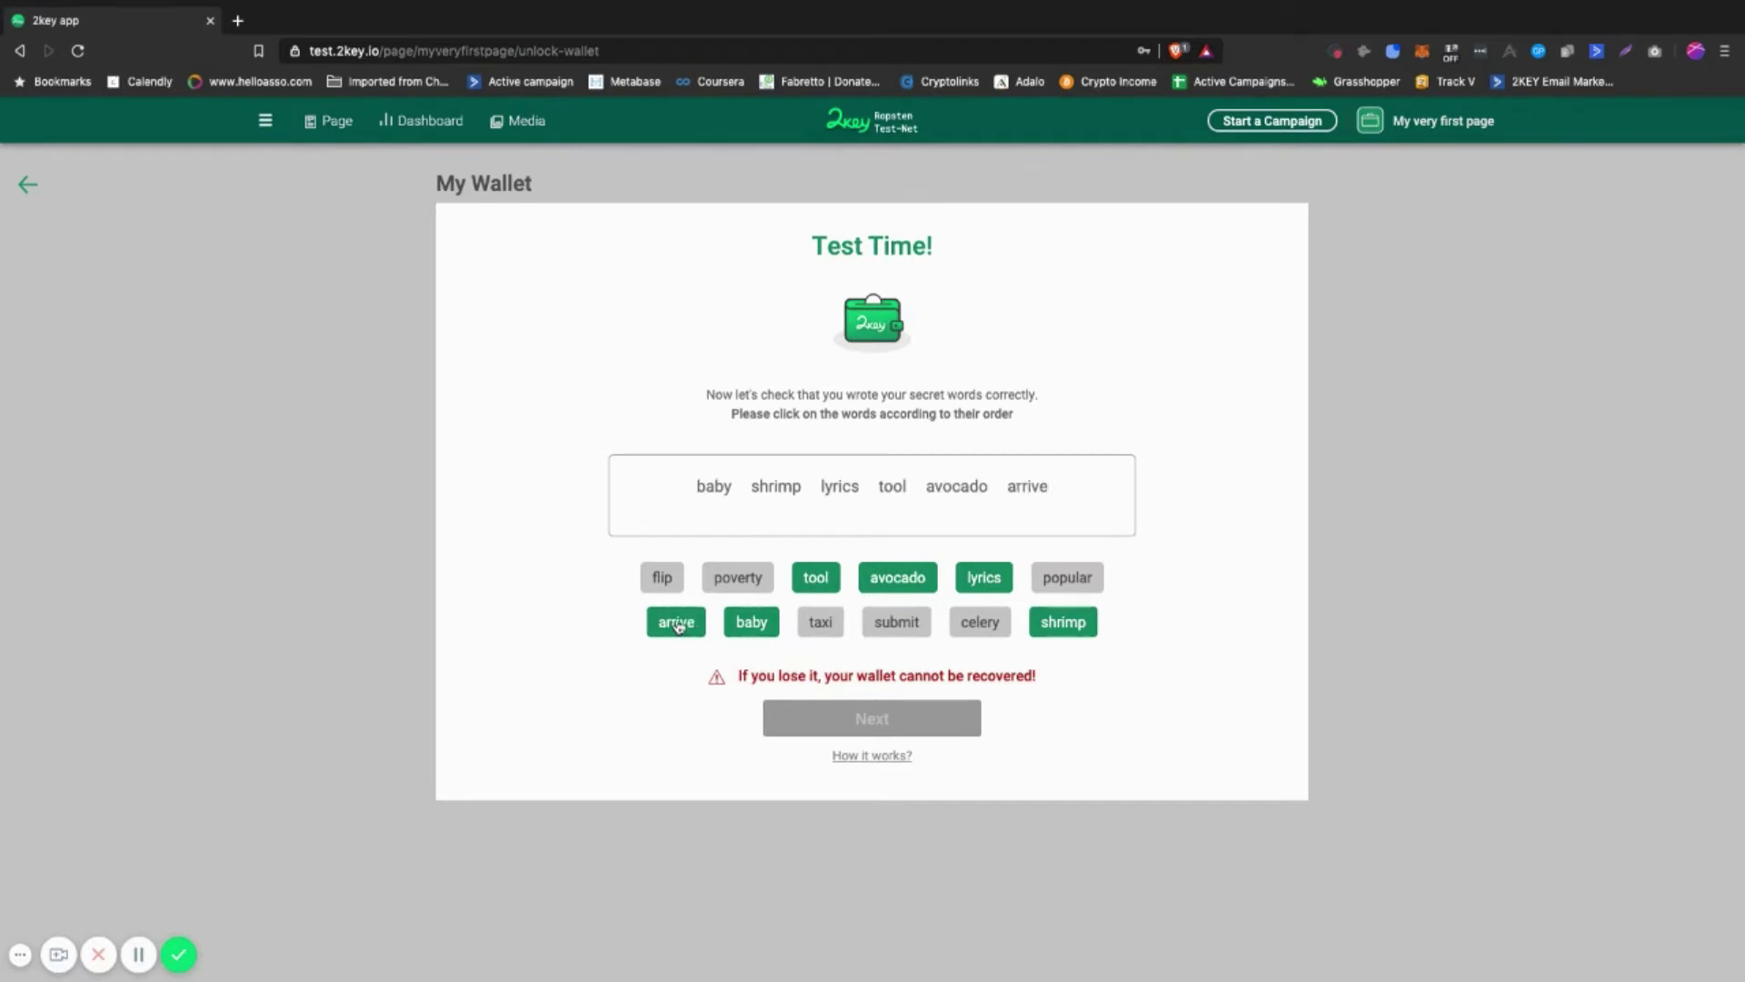
pyautogui.click(743, 587)
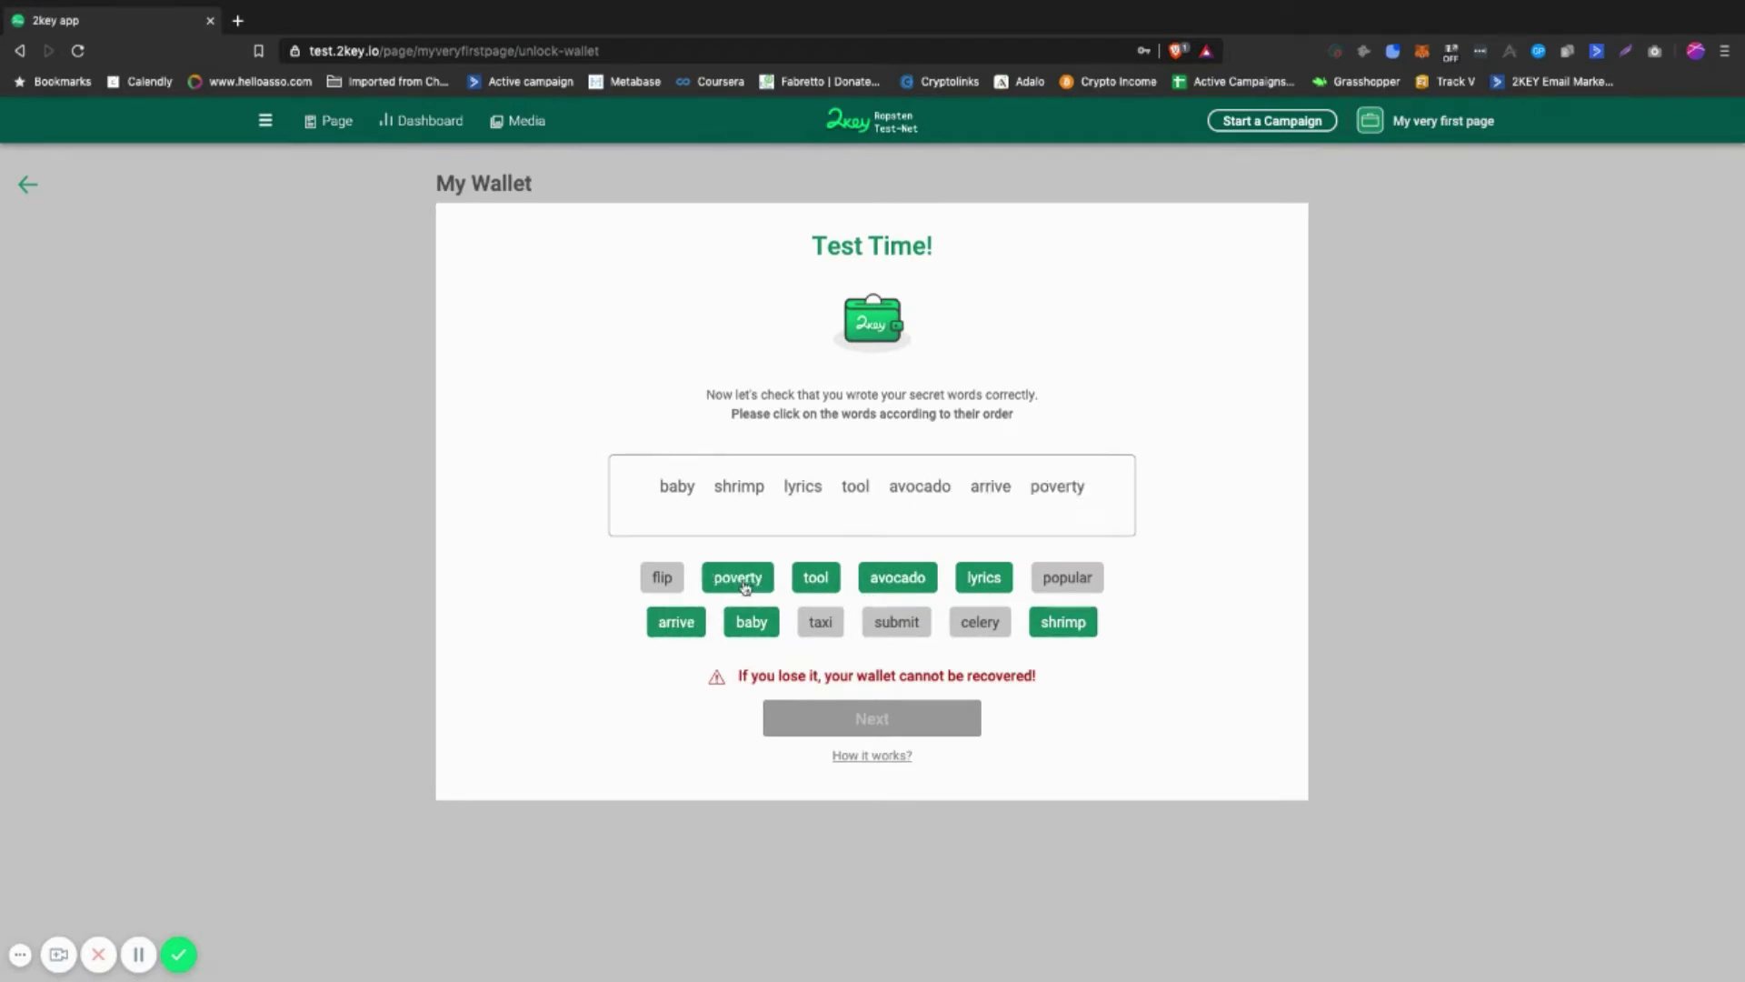
pyautogui.click(1059, 587)
pyautogui.click(991, 629)
pyautogui.click(820, 627)
pyautogui.click(893, 629)
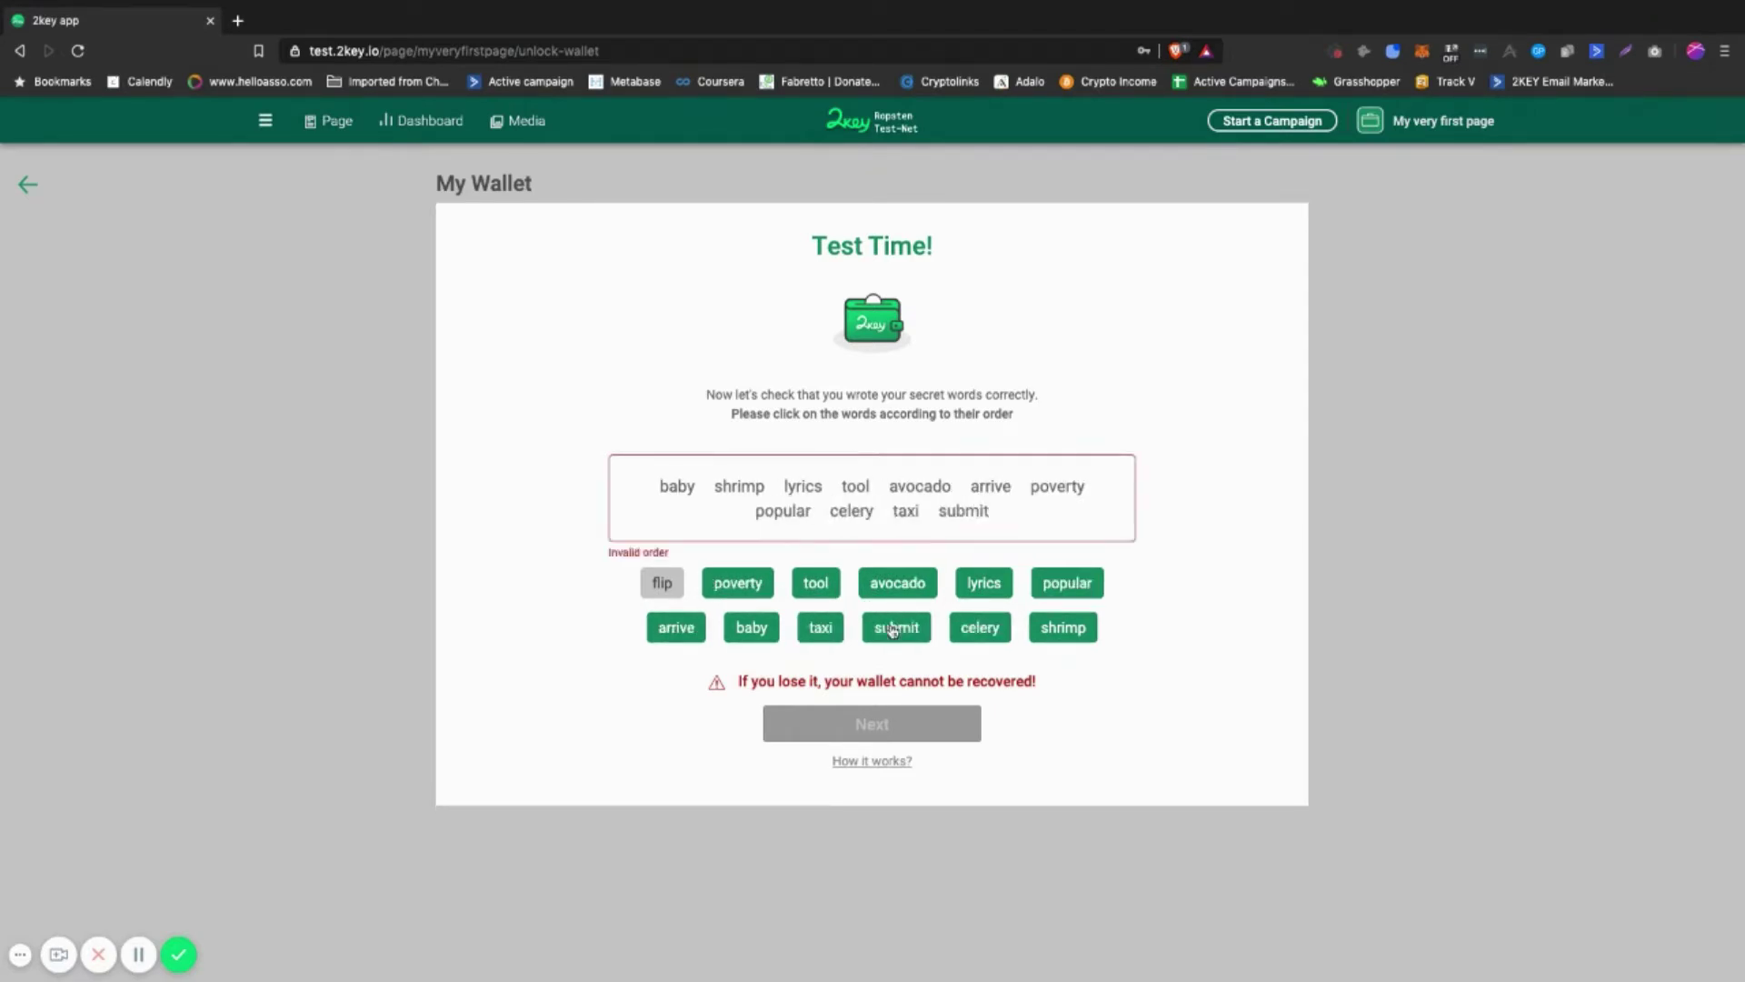
pyautogui.click(893, 629)
pyautogui.click(663, 584)
pyautogui.click(894, 627)
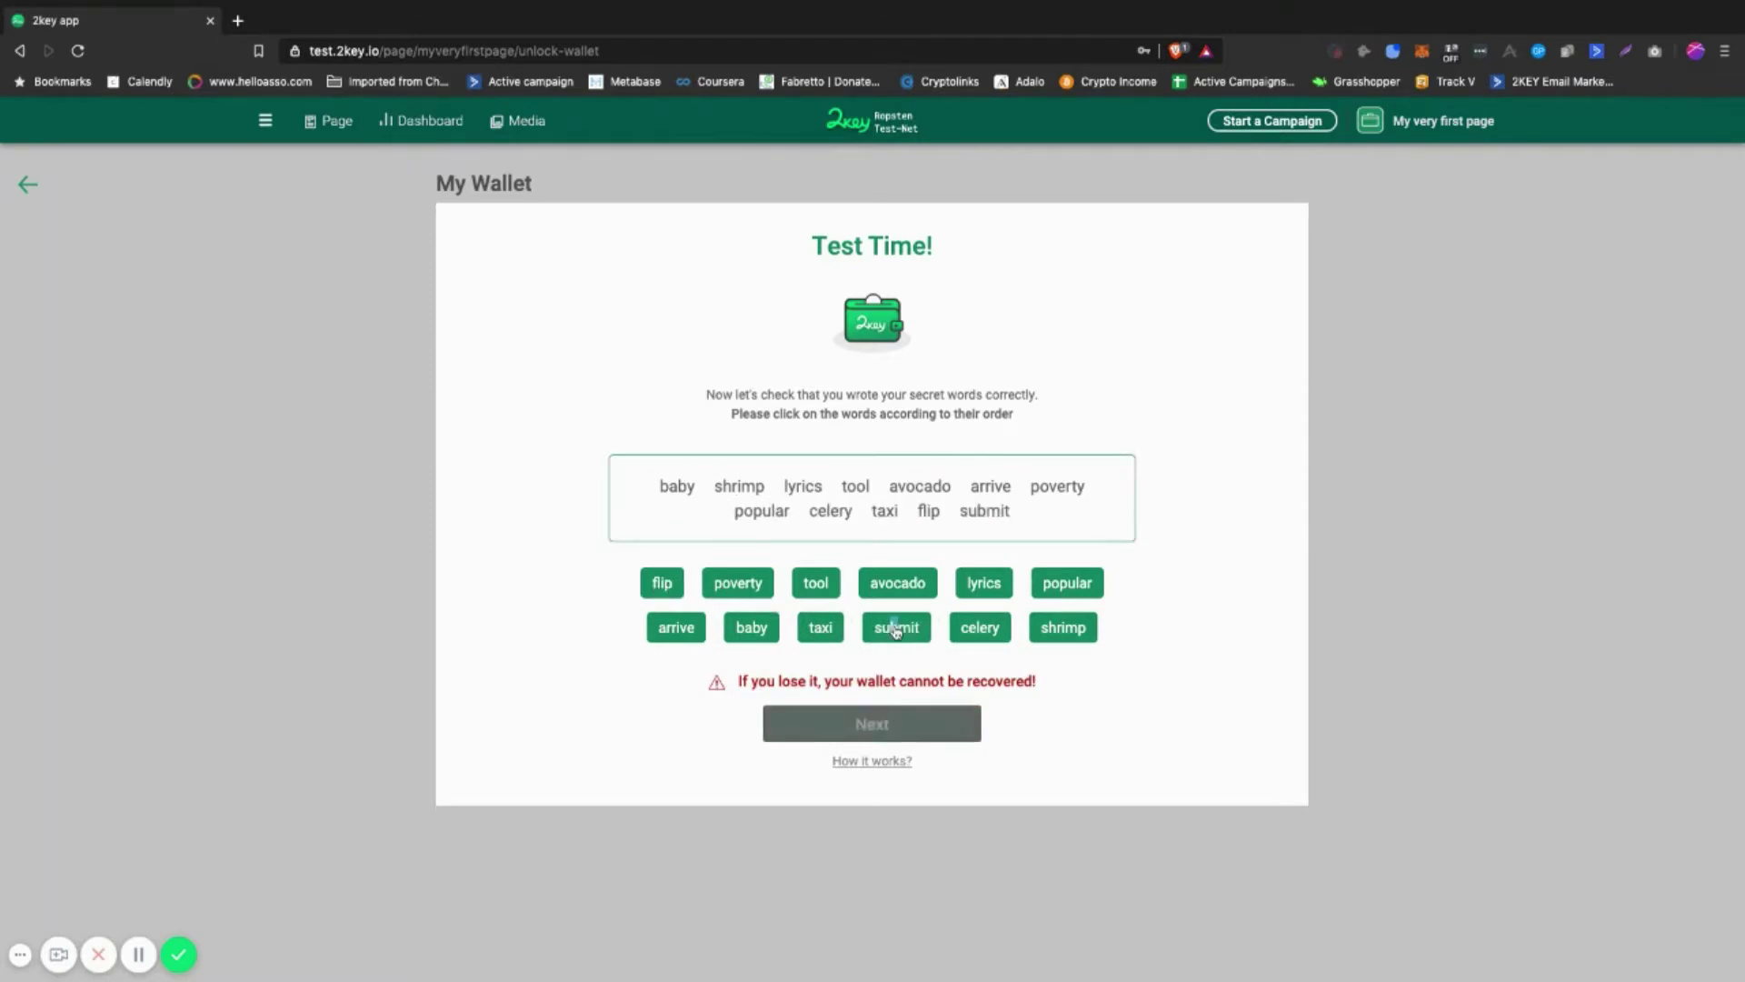
pyautogui.click(889, 727)
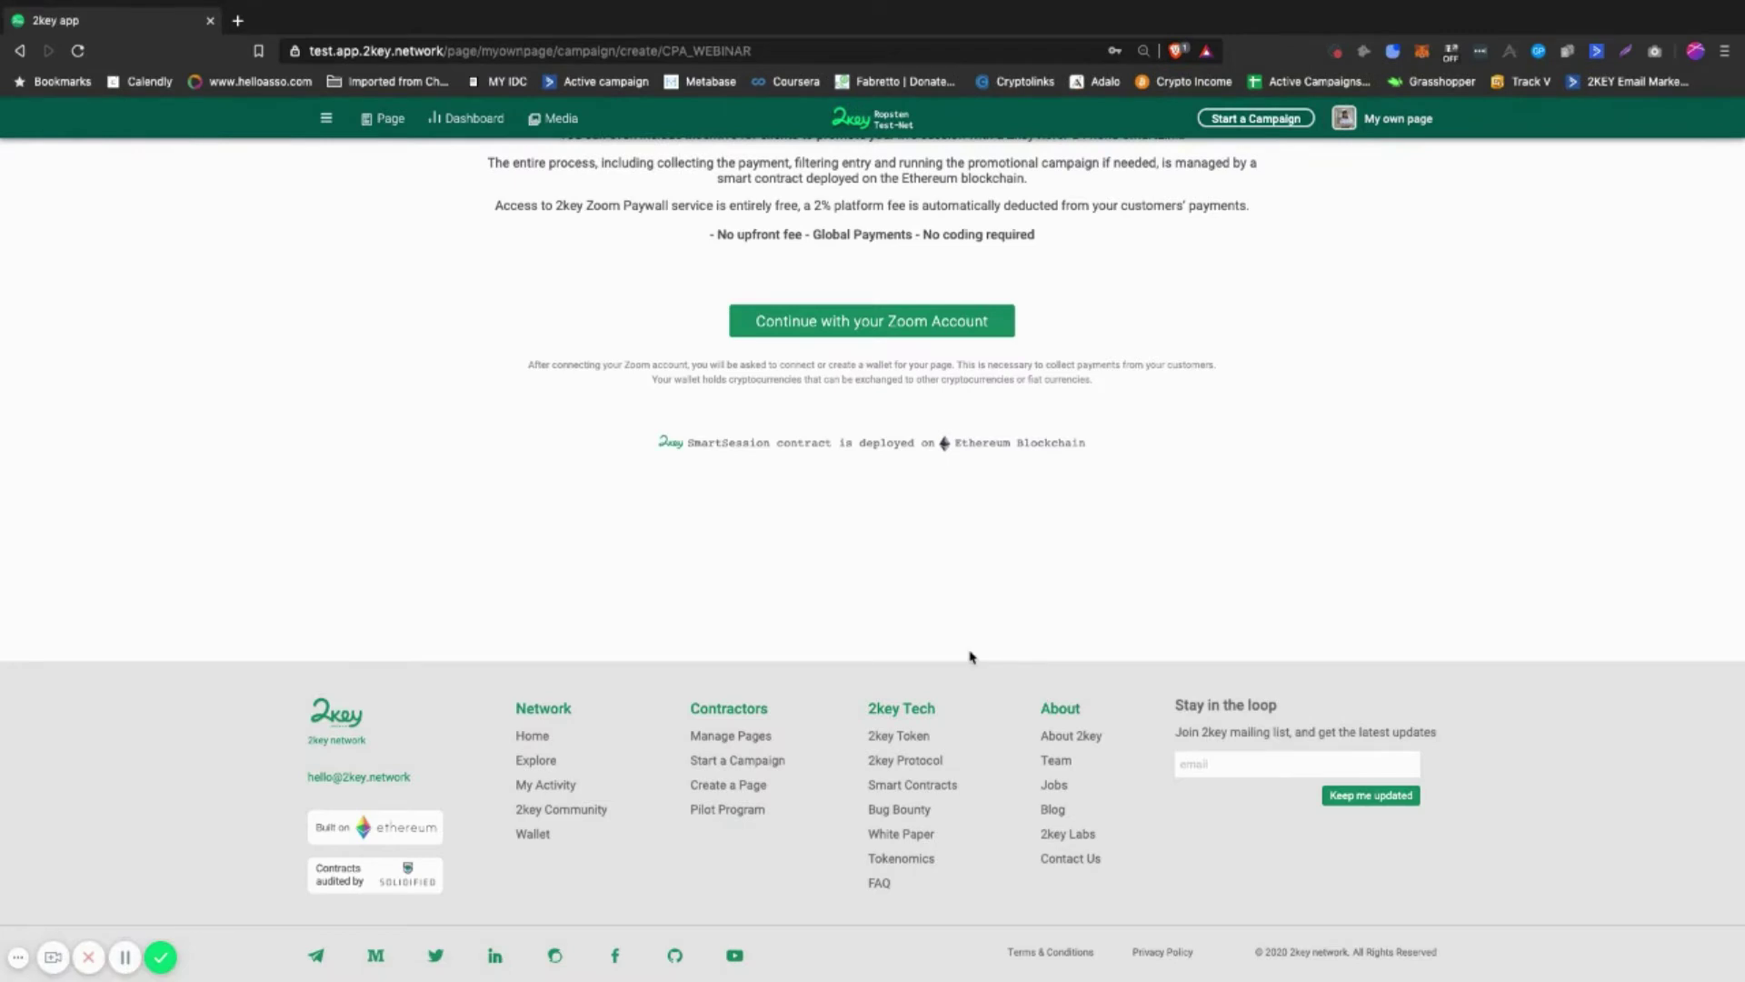
# Step: Connect a Zoom account so the 'Describe your Live Video Session' form opens
pyautogui.scroll(3, 955, 649)
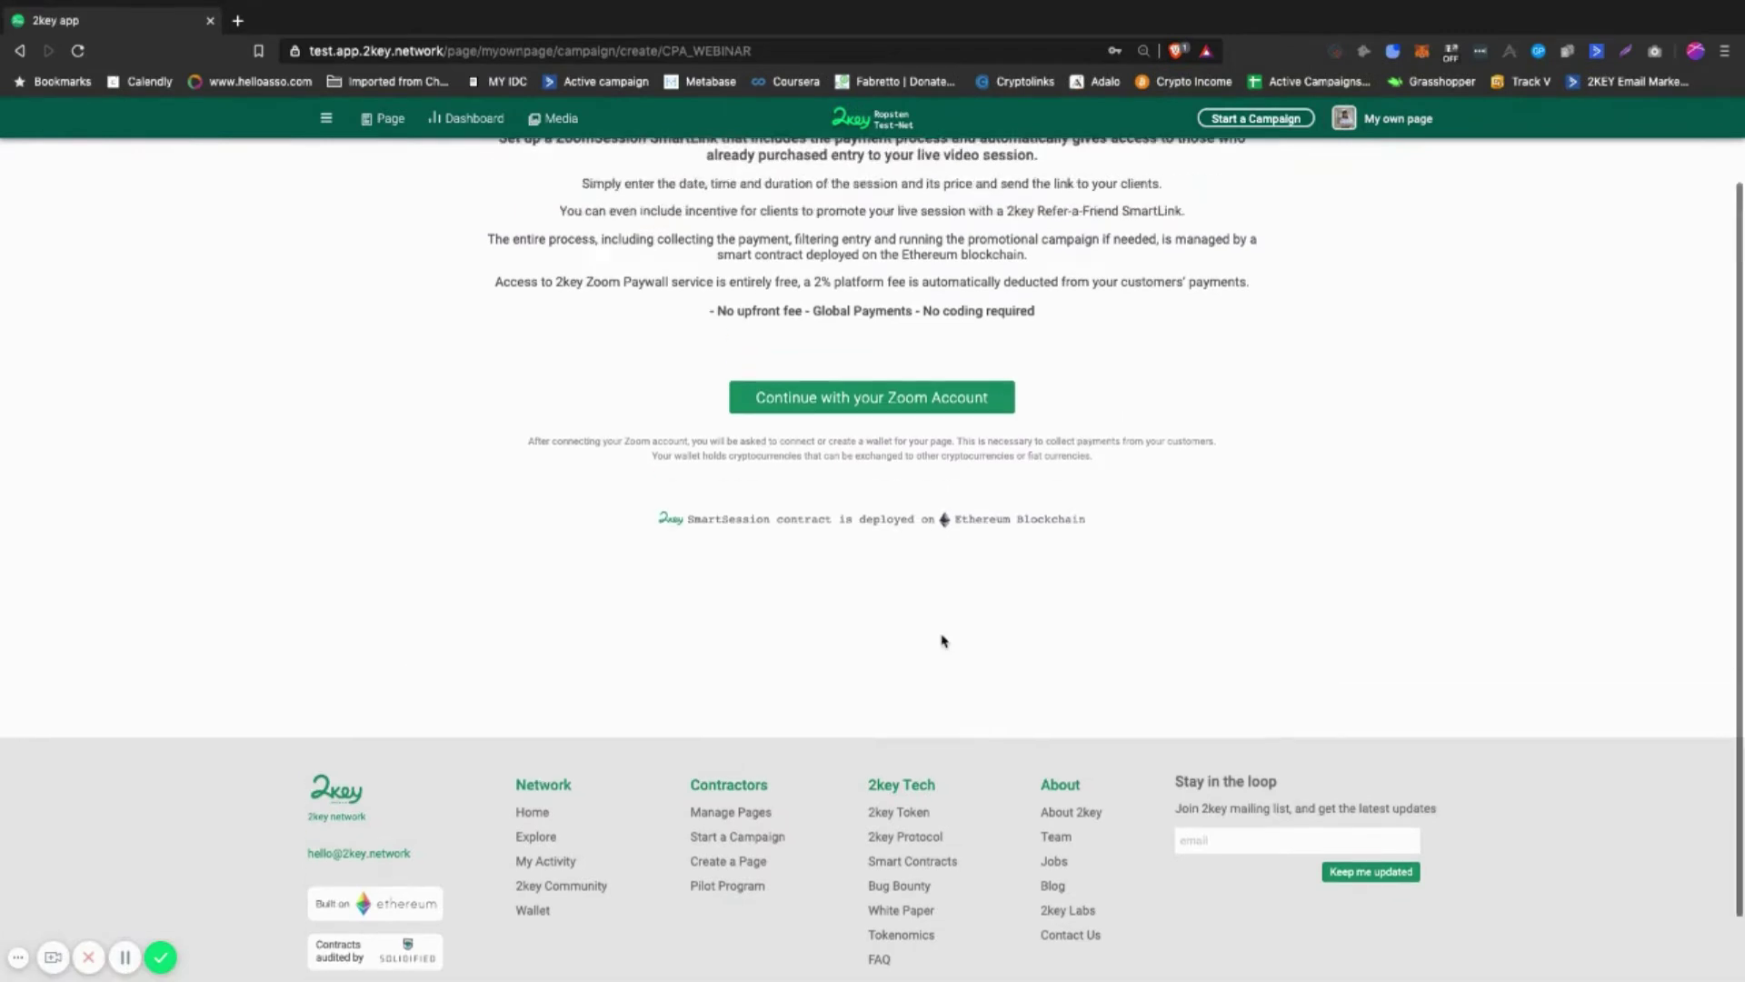
pyautogui.click(888, 514)
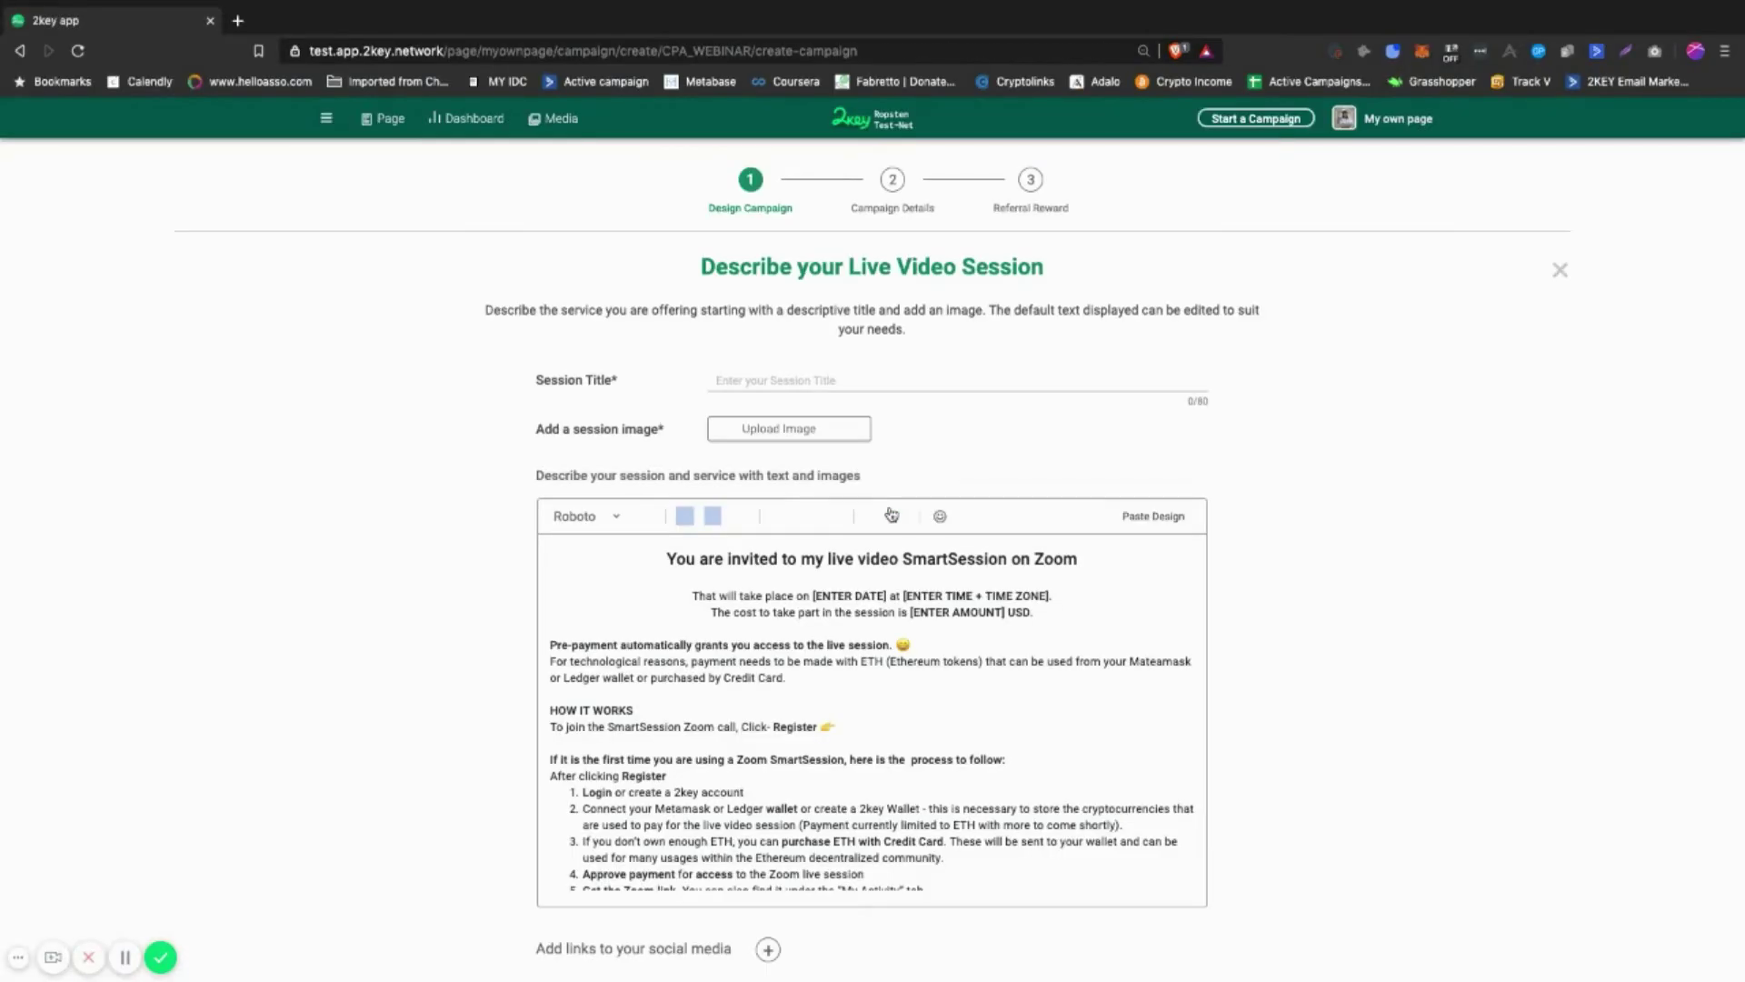
pyautogui.click(776, 377)
# Step: Title the session 'Biology session' and set a web-searched DNA image as its picture
pyautogui.write('Biolo')
pyautogui.write('gy session')
pyautogui.click(804, 428)
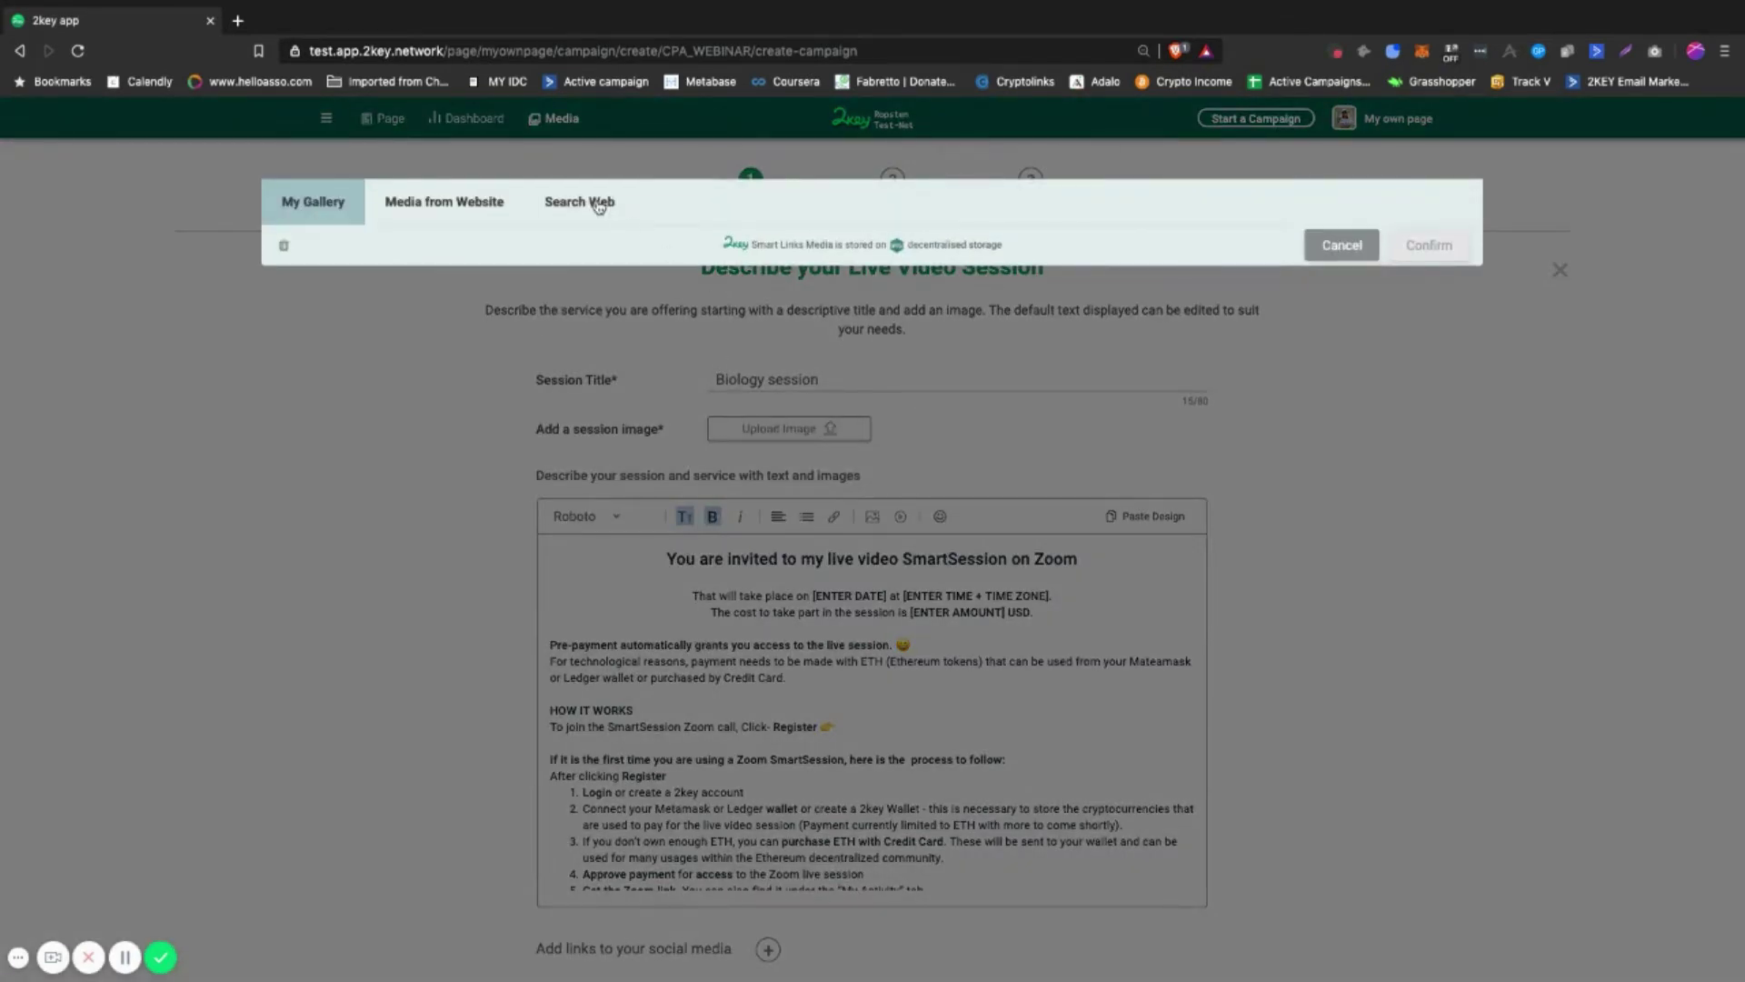
pyautogui.click(579, 201)
pyautogui.click(382, 295)
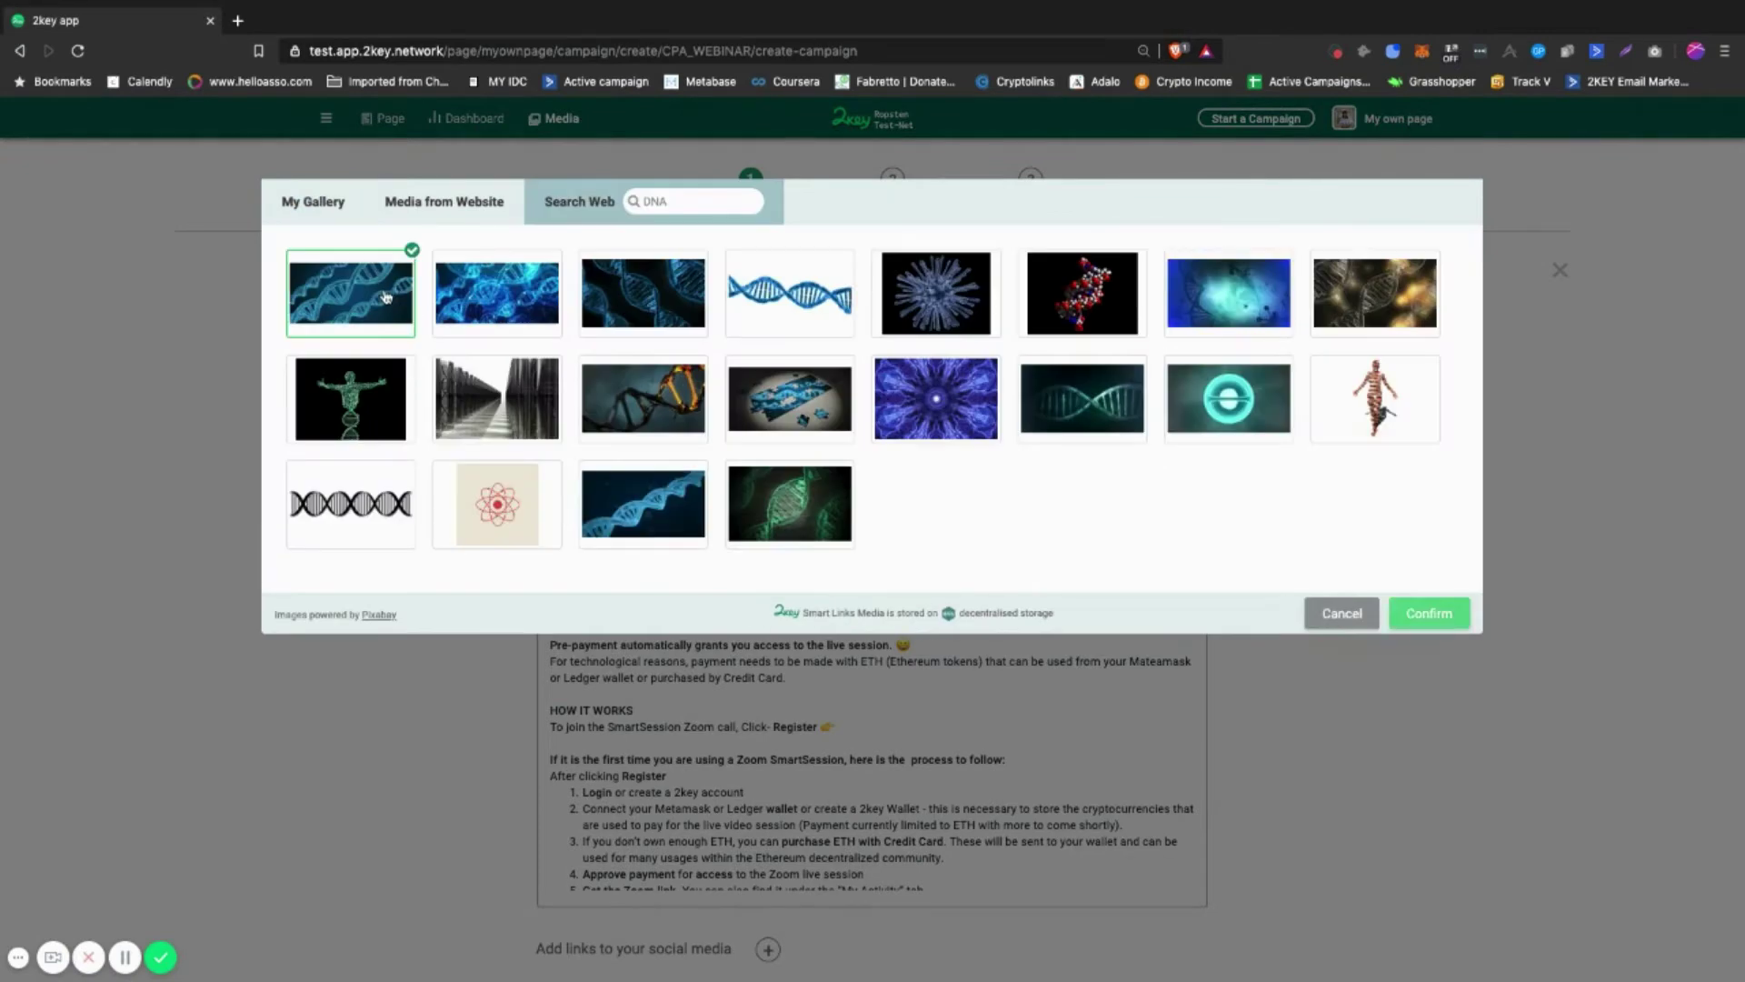
pyautogui.click(1423, 612)
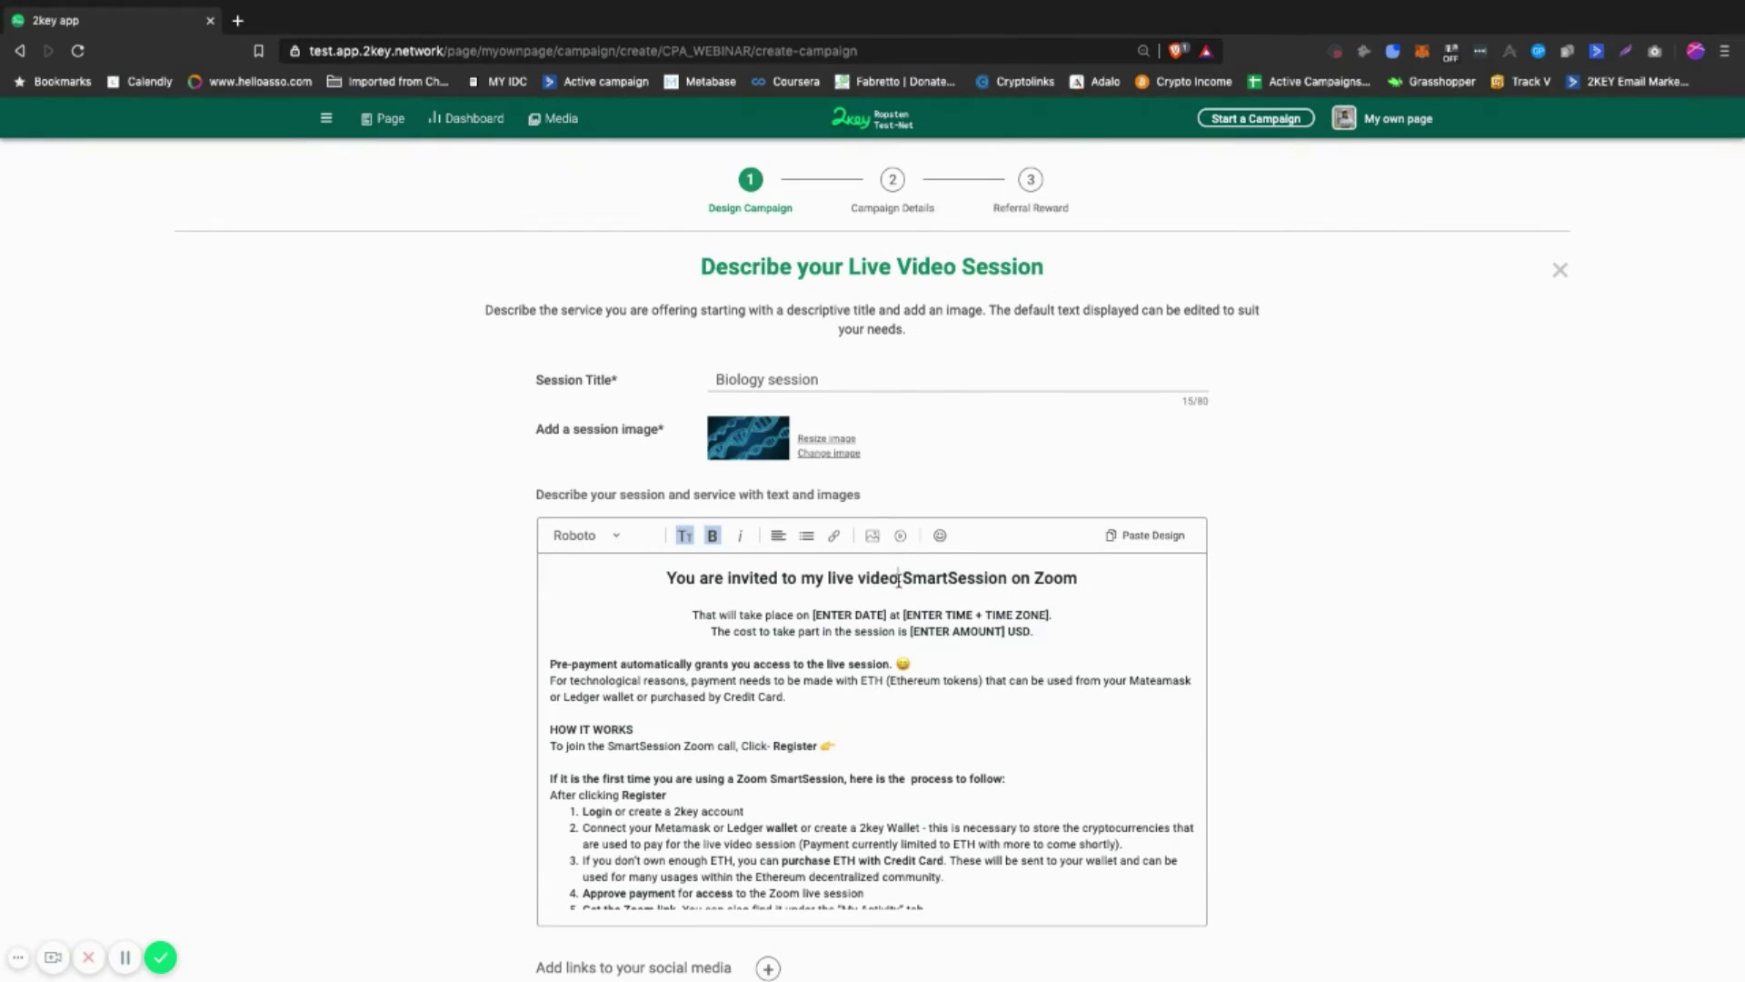
# Step: Change the heading to a Biology session and delete the [ENTER DATE] placeholder
pyautogui.press('BackSpace')
pyautogui.press('BackSpace')
pyautogui.press('BackSpace')
pyautogui.press('BackSpace')
pyautogui.press('BackSpace')
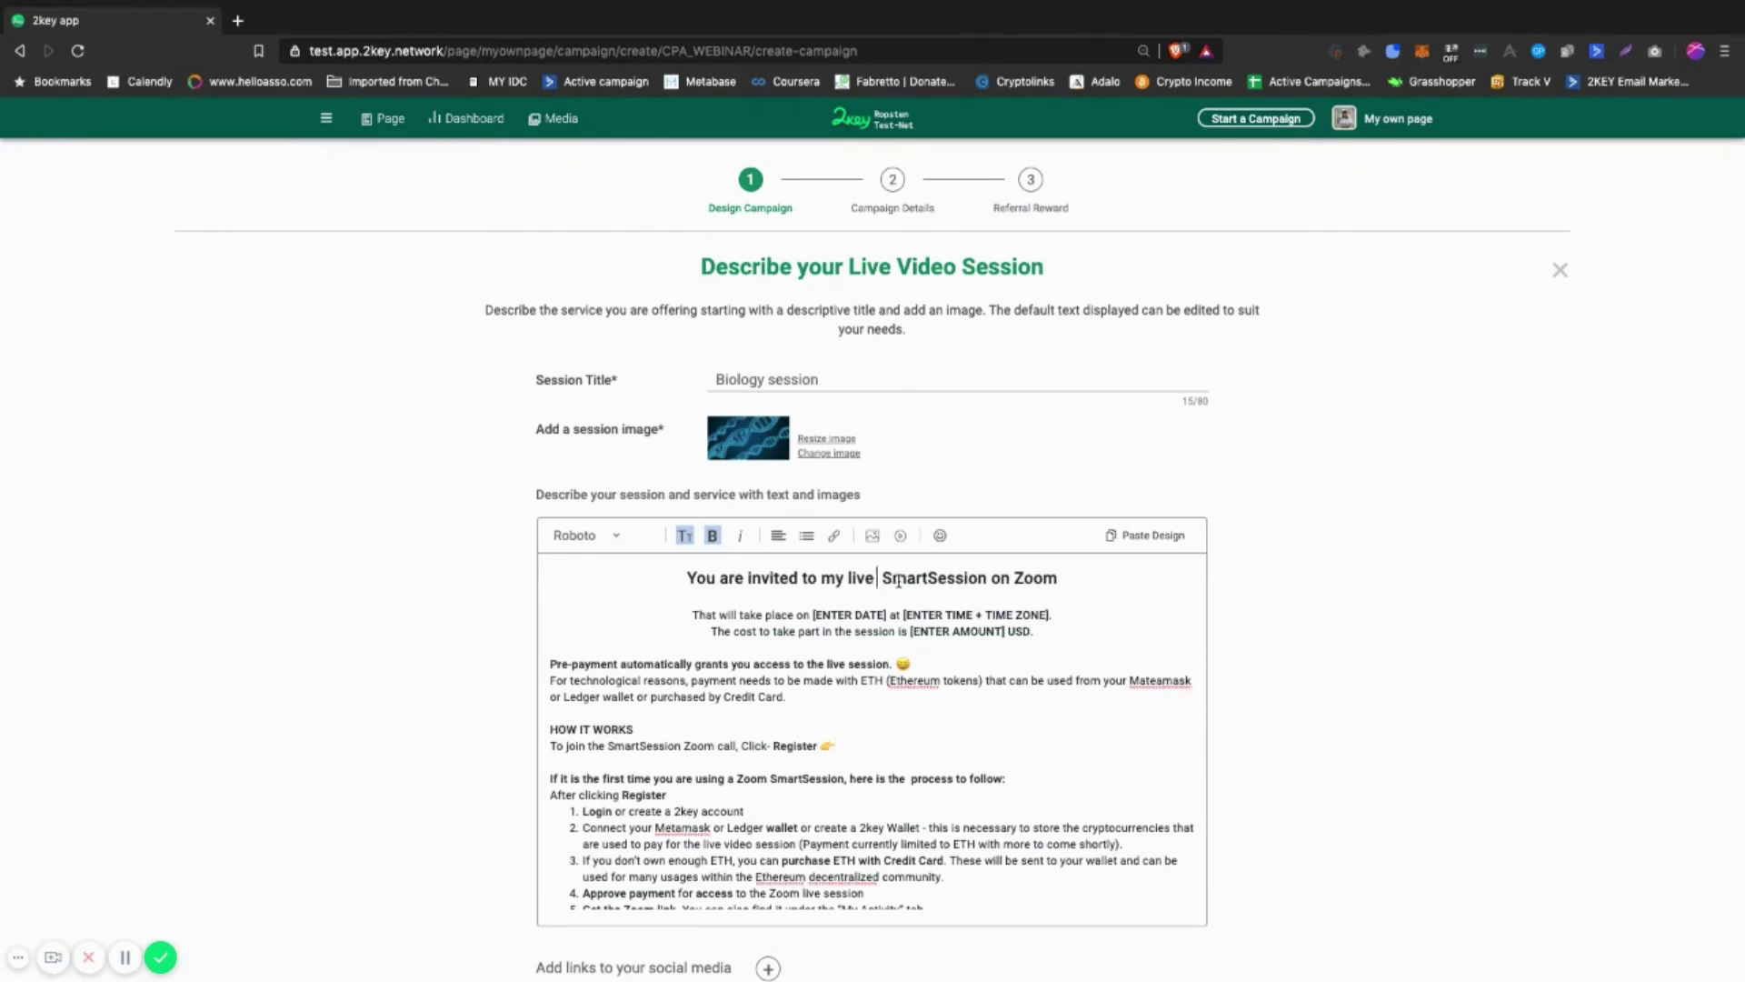
pyautogui.write('Biology')
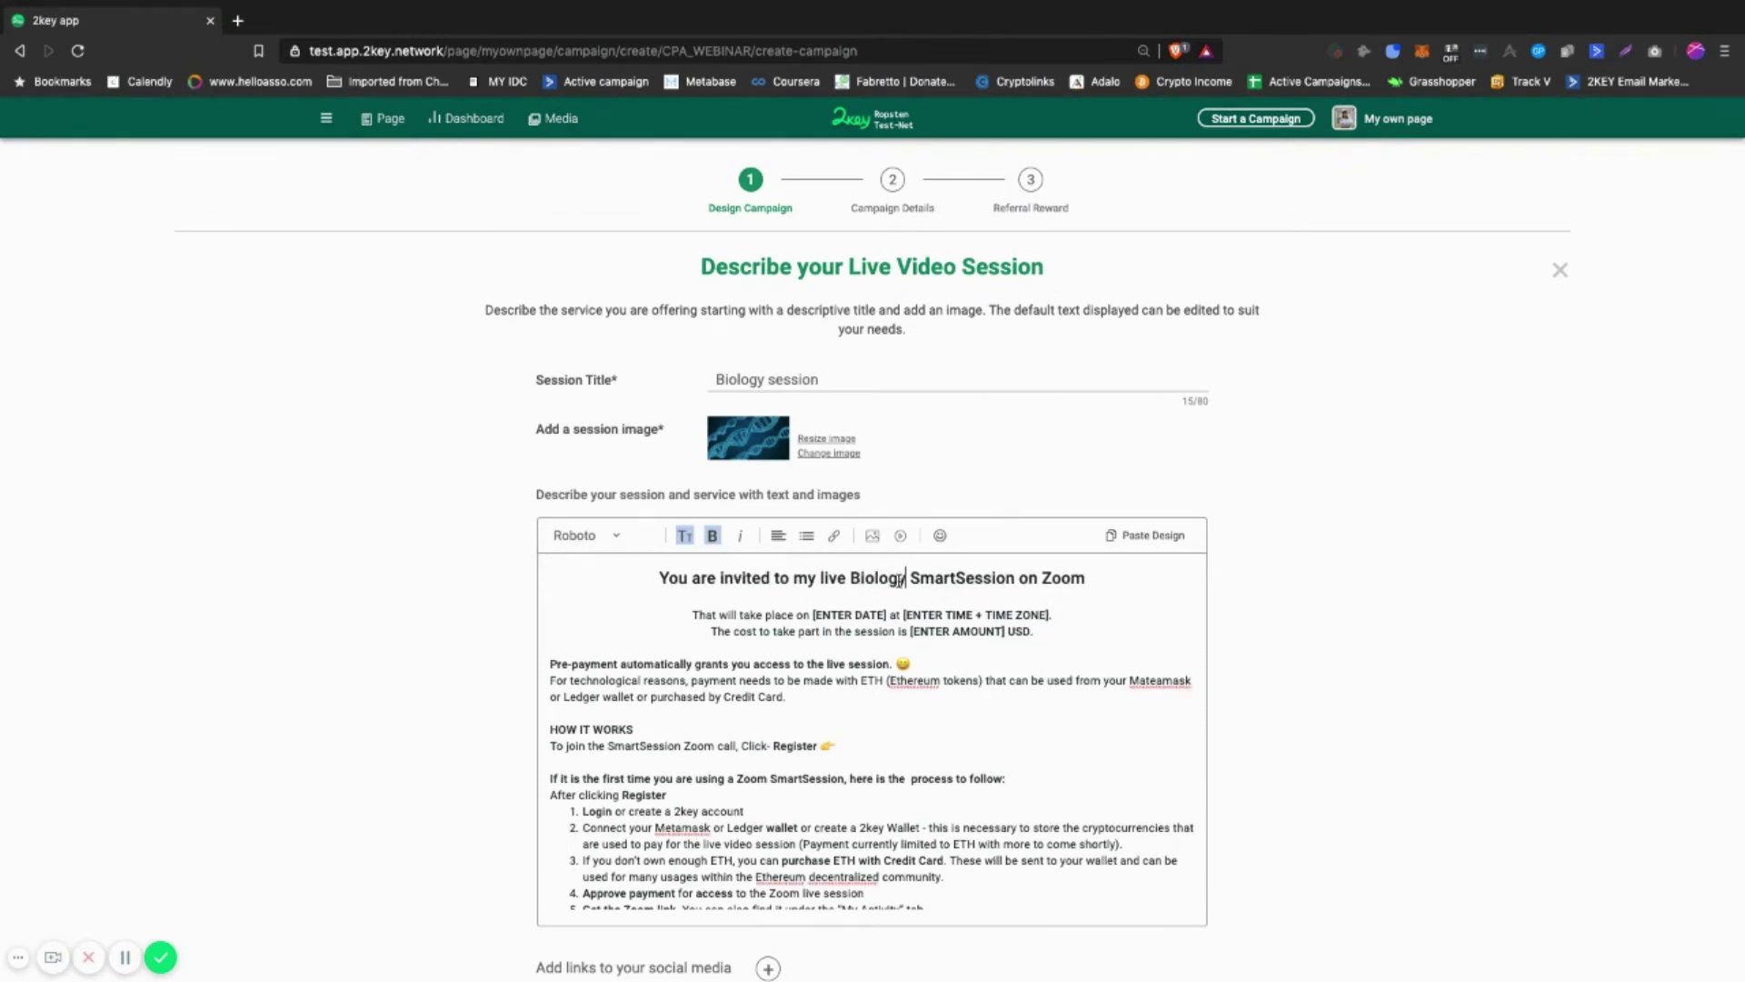
pyautogui.moveTo(812, 616); pyautogui.dragTo(886, 618)
pyautogui.press('BackSpace')
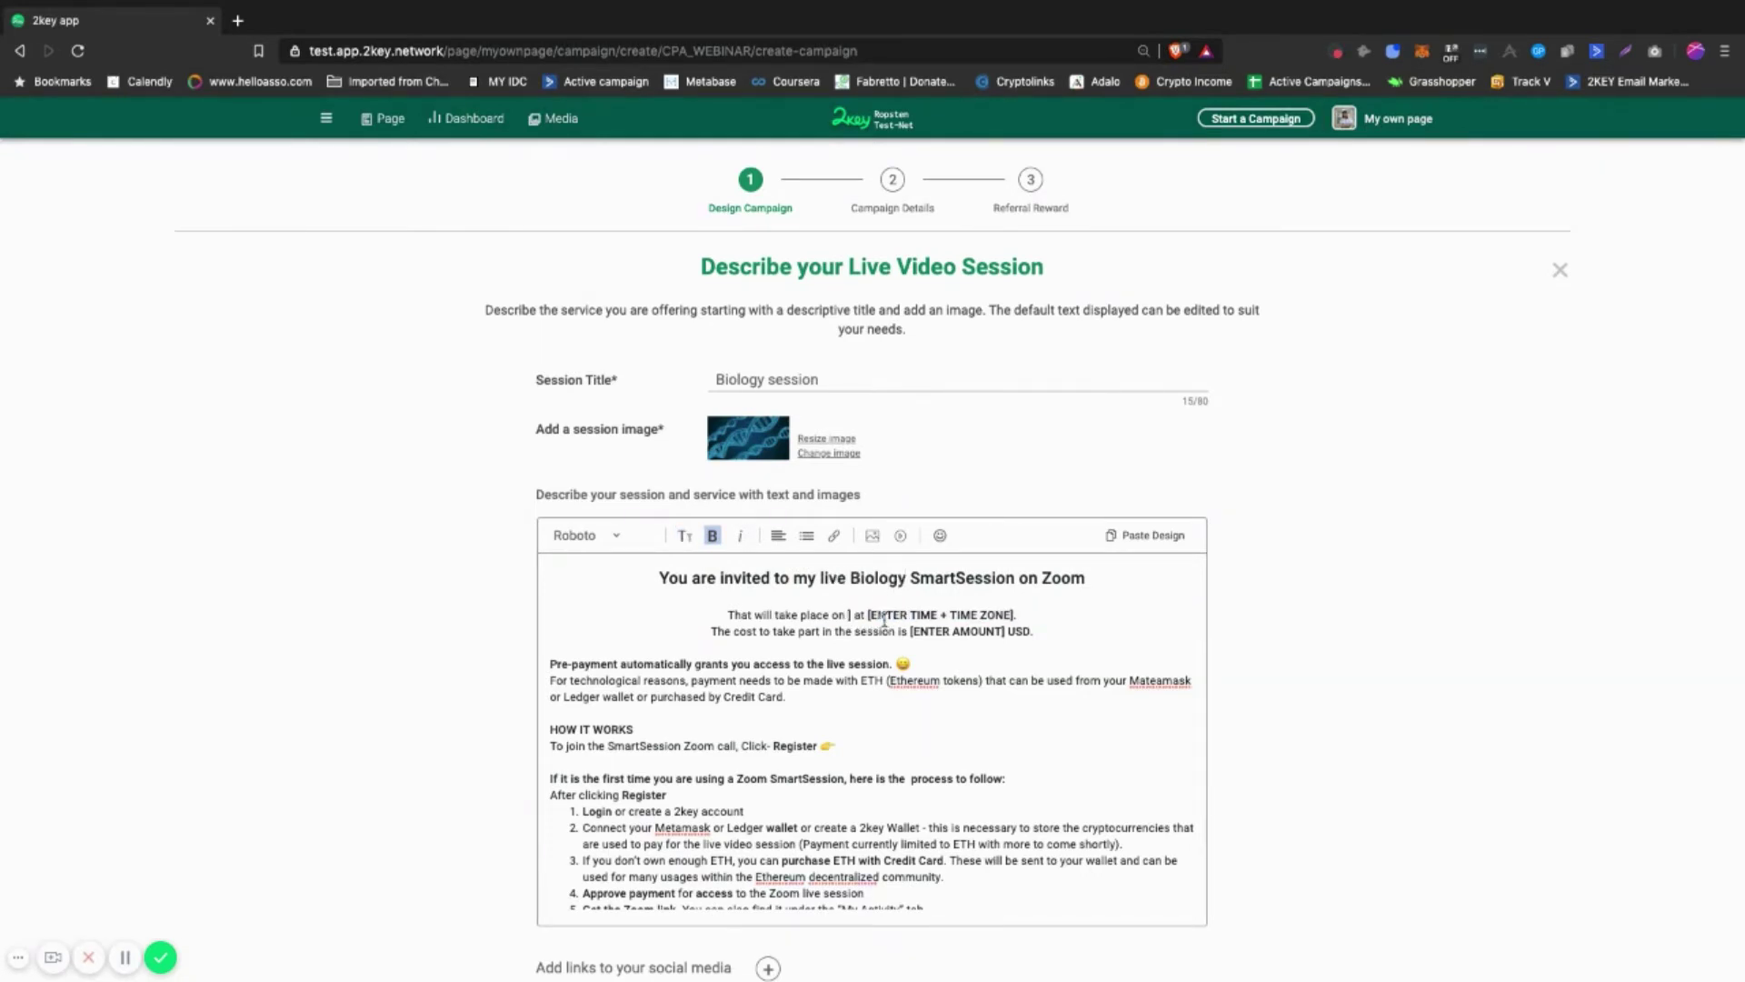
pyautogui.press('BackSpace')
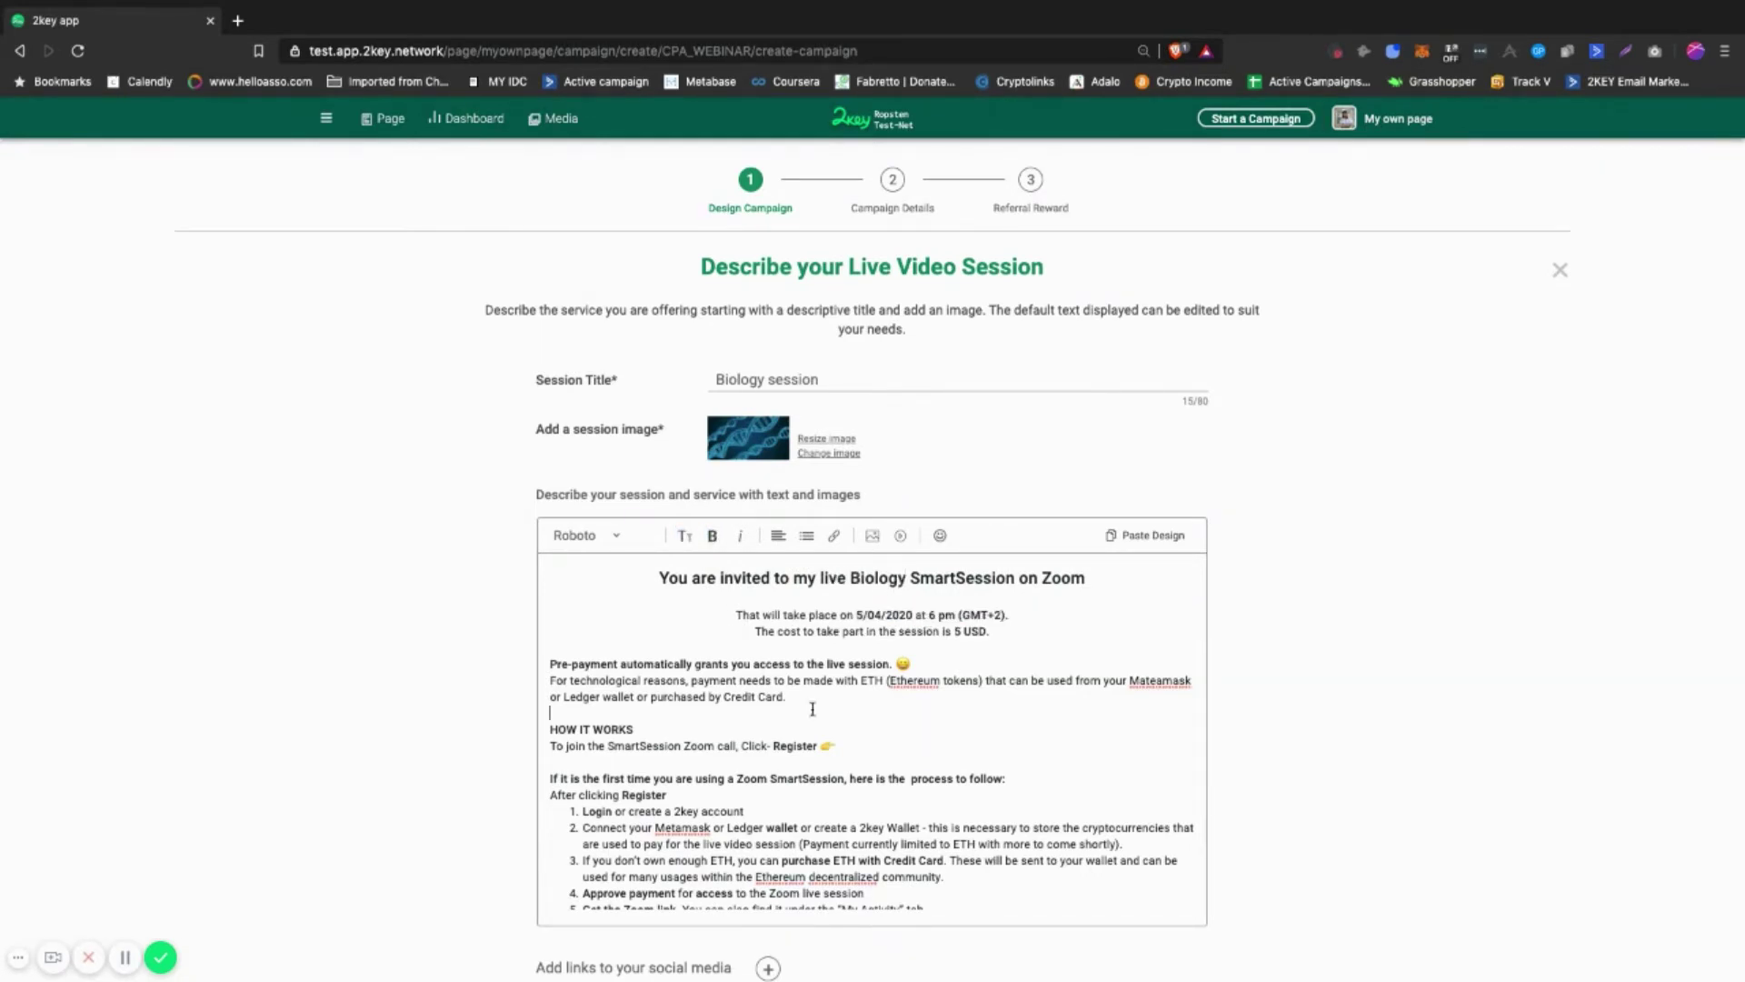
# Step: Add a centred 'Course description....' line and choose the DNA image from website media
pyautogui.press('Return')
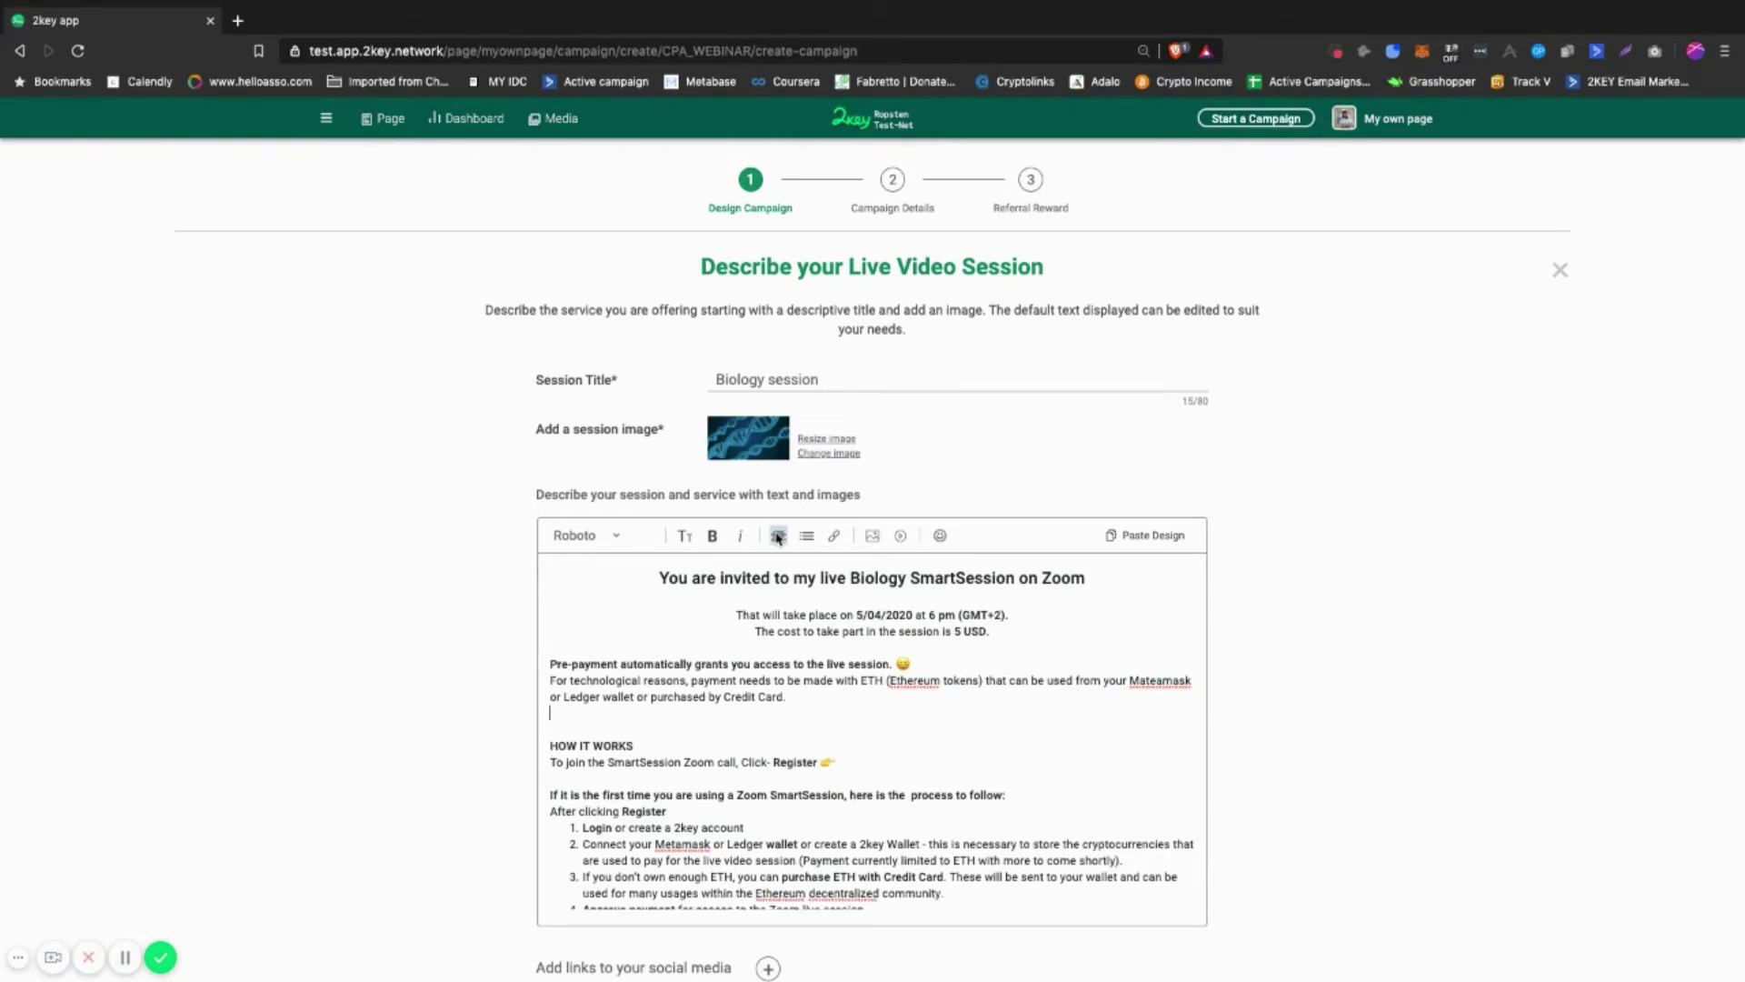
pyautogui.click(777, 535)
pyautogui.click(780, 583)
pyautogui.write('rse descr')
pyautogui.write('iption. ')
pyautogui.write('...')
pyautogui.press('Return')
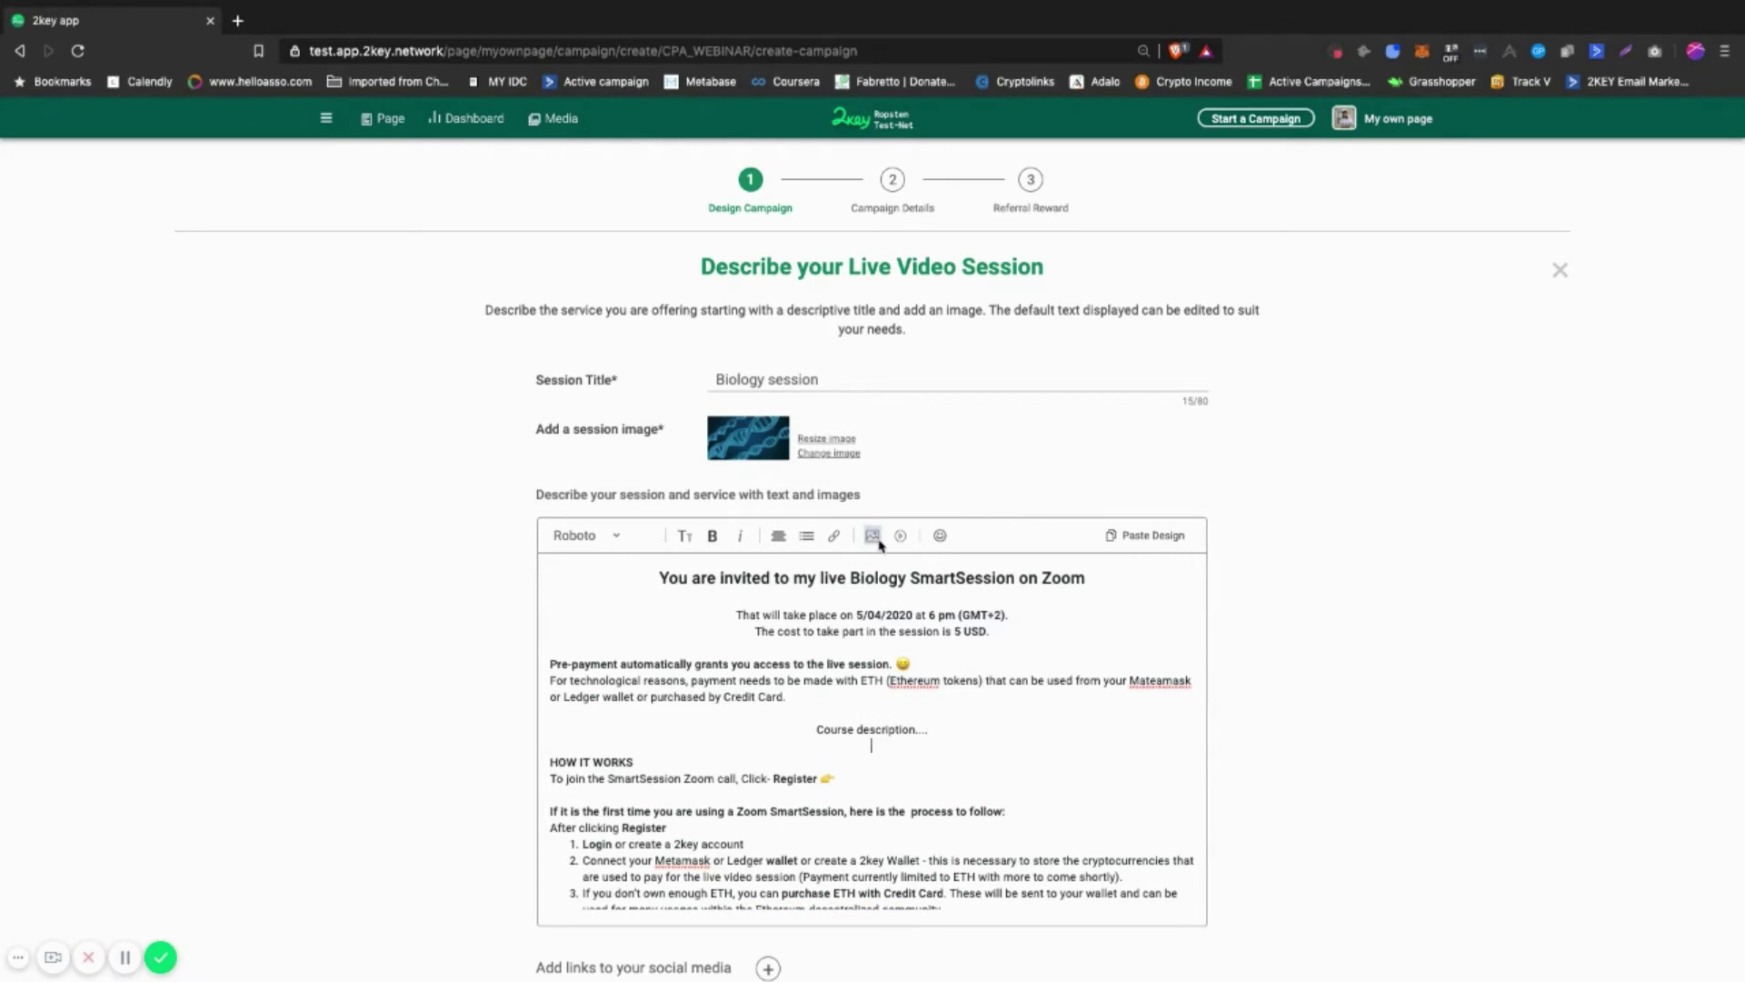
pyautogui.click(873, 535)
pyautogui.click(479, 207)
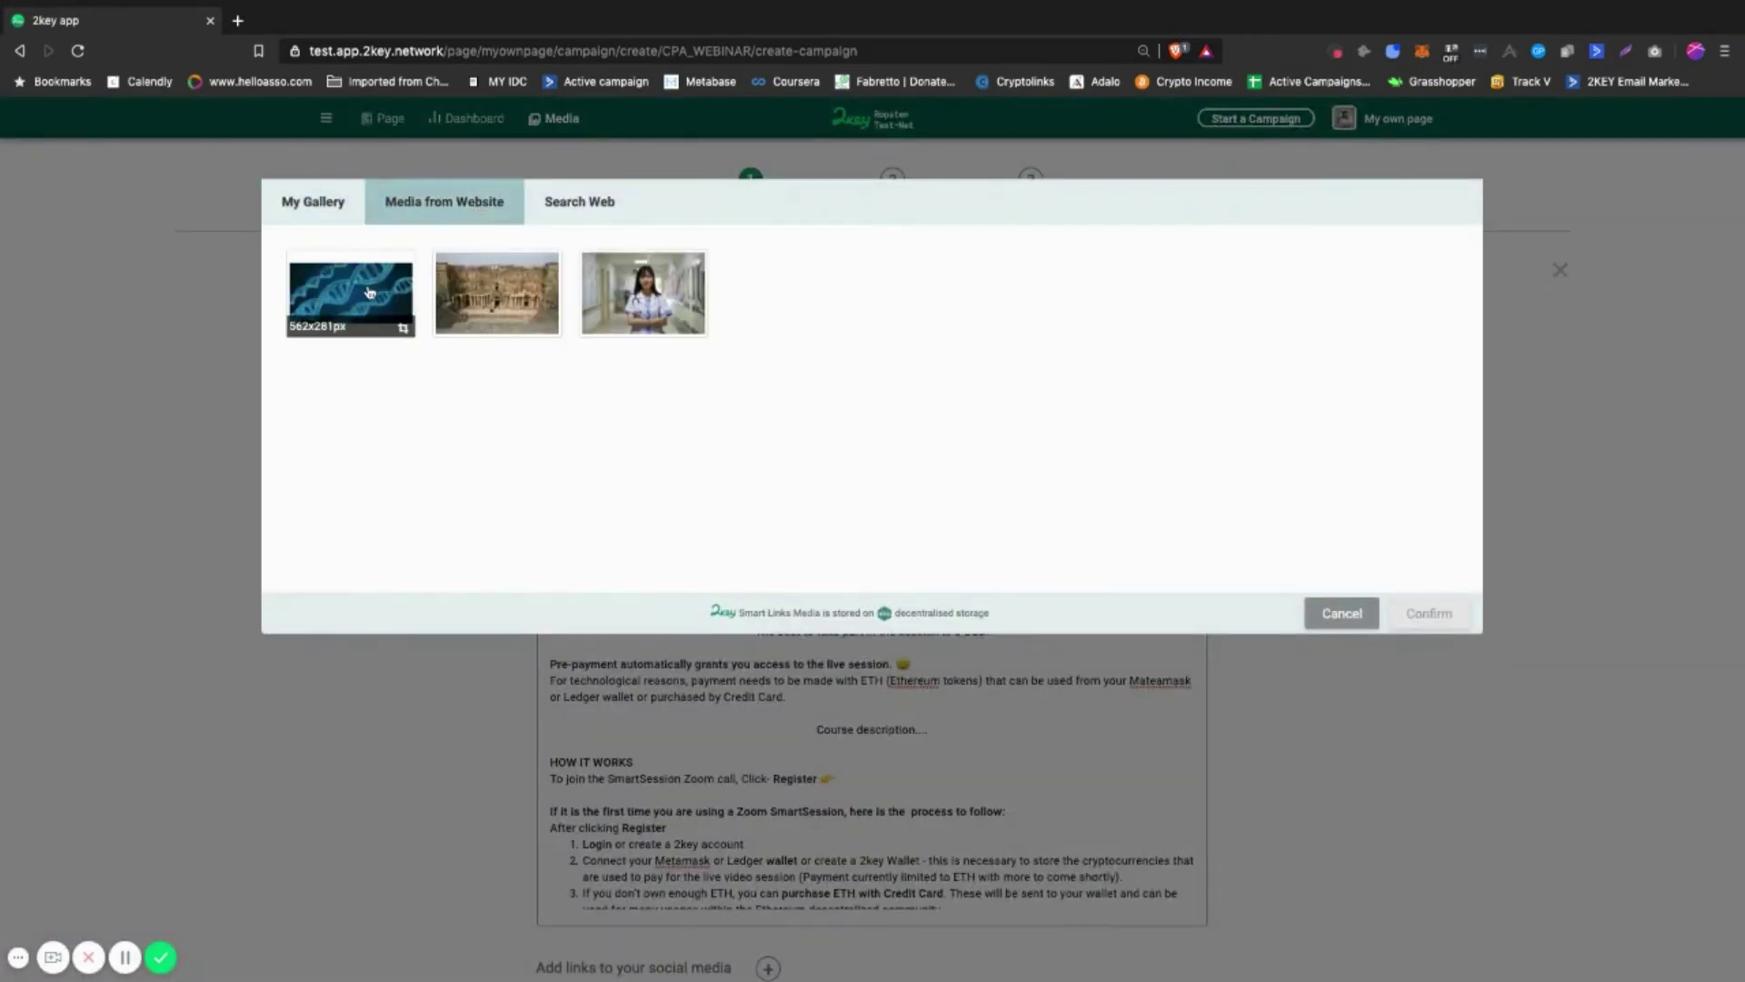
pyautogui.click(368, 296)
# Step: Insert the DNA picture into the description with a new line below it
pyautogui.click(1430, 618)
pyautogui.scroll(-2, 1108, 734)
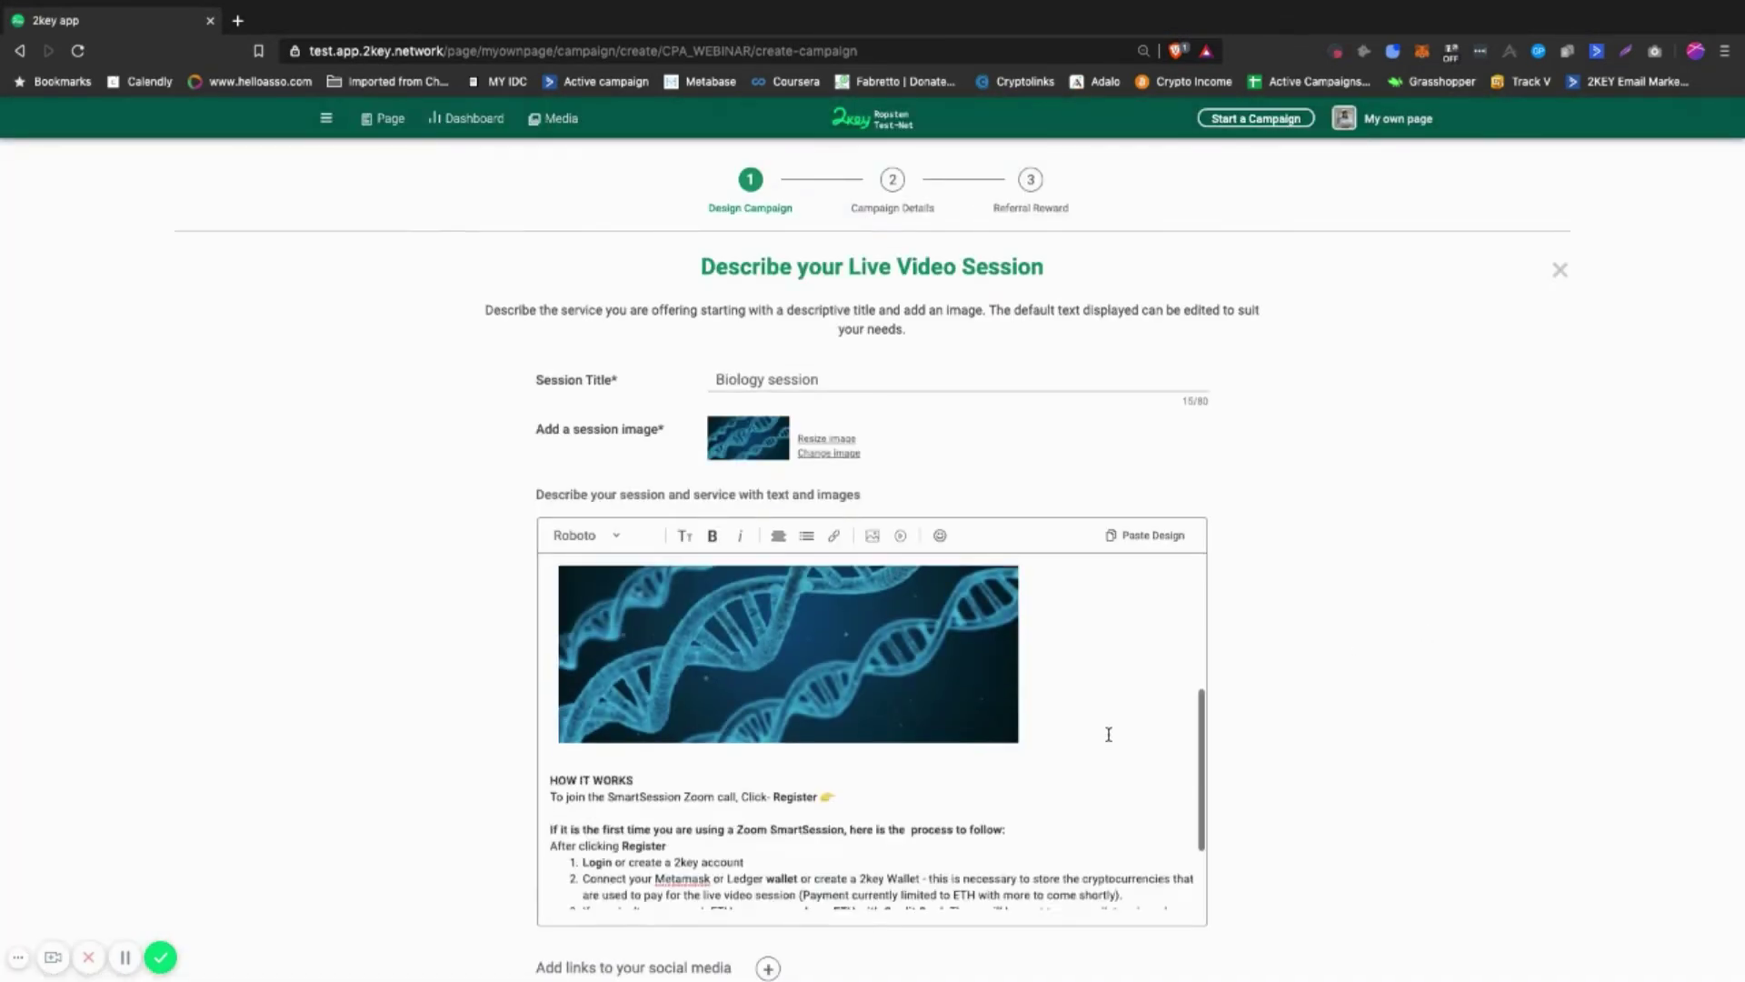
pyautogui.scroll(-1, 1045, 743)
pyautogui.press('Return')
pyautogui.write('My presentation')
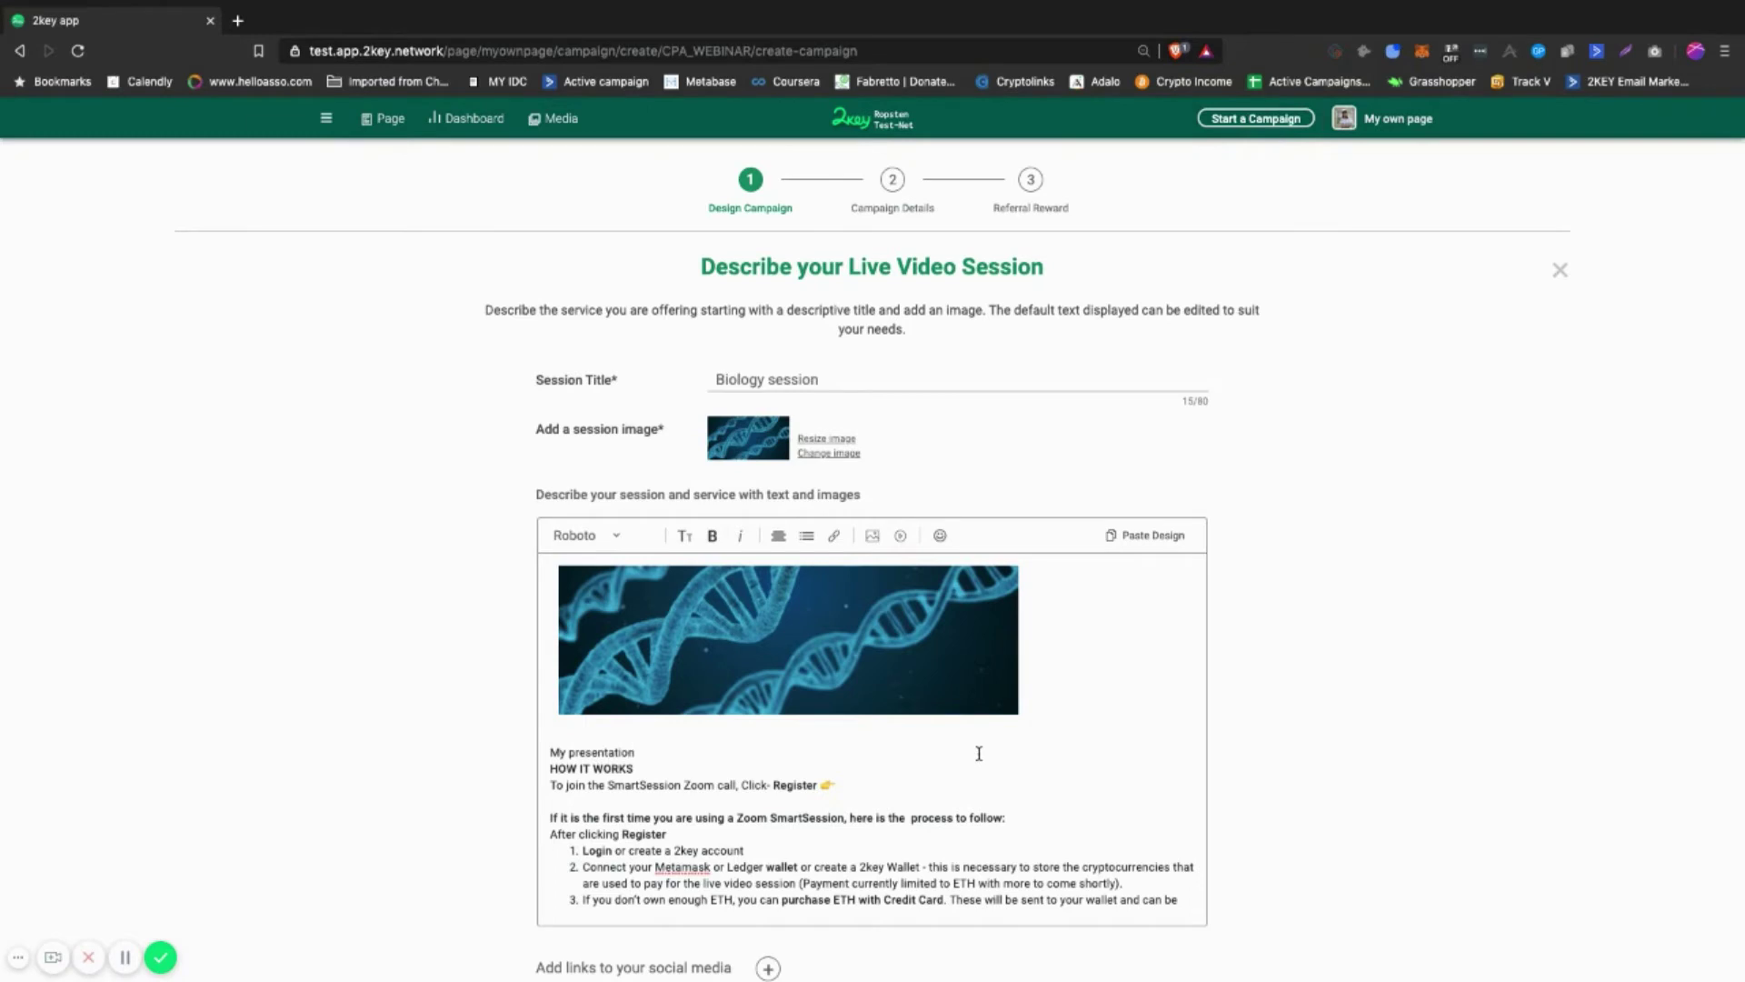
# Step: Add a centred, bold, heading-size 'My presentation....' caption under the image
pyautogui.click(787, 540)
pyautogui.click(784, 578)
pyautogui.moveTo(932, 756); pyautogui.dragTo(818, 754)
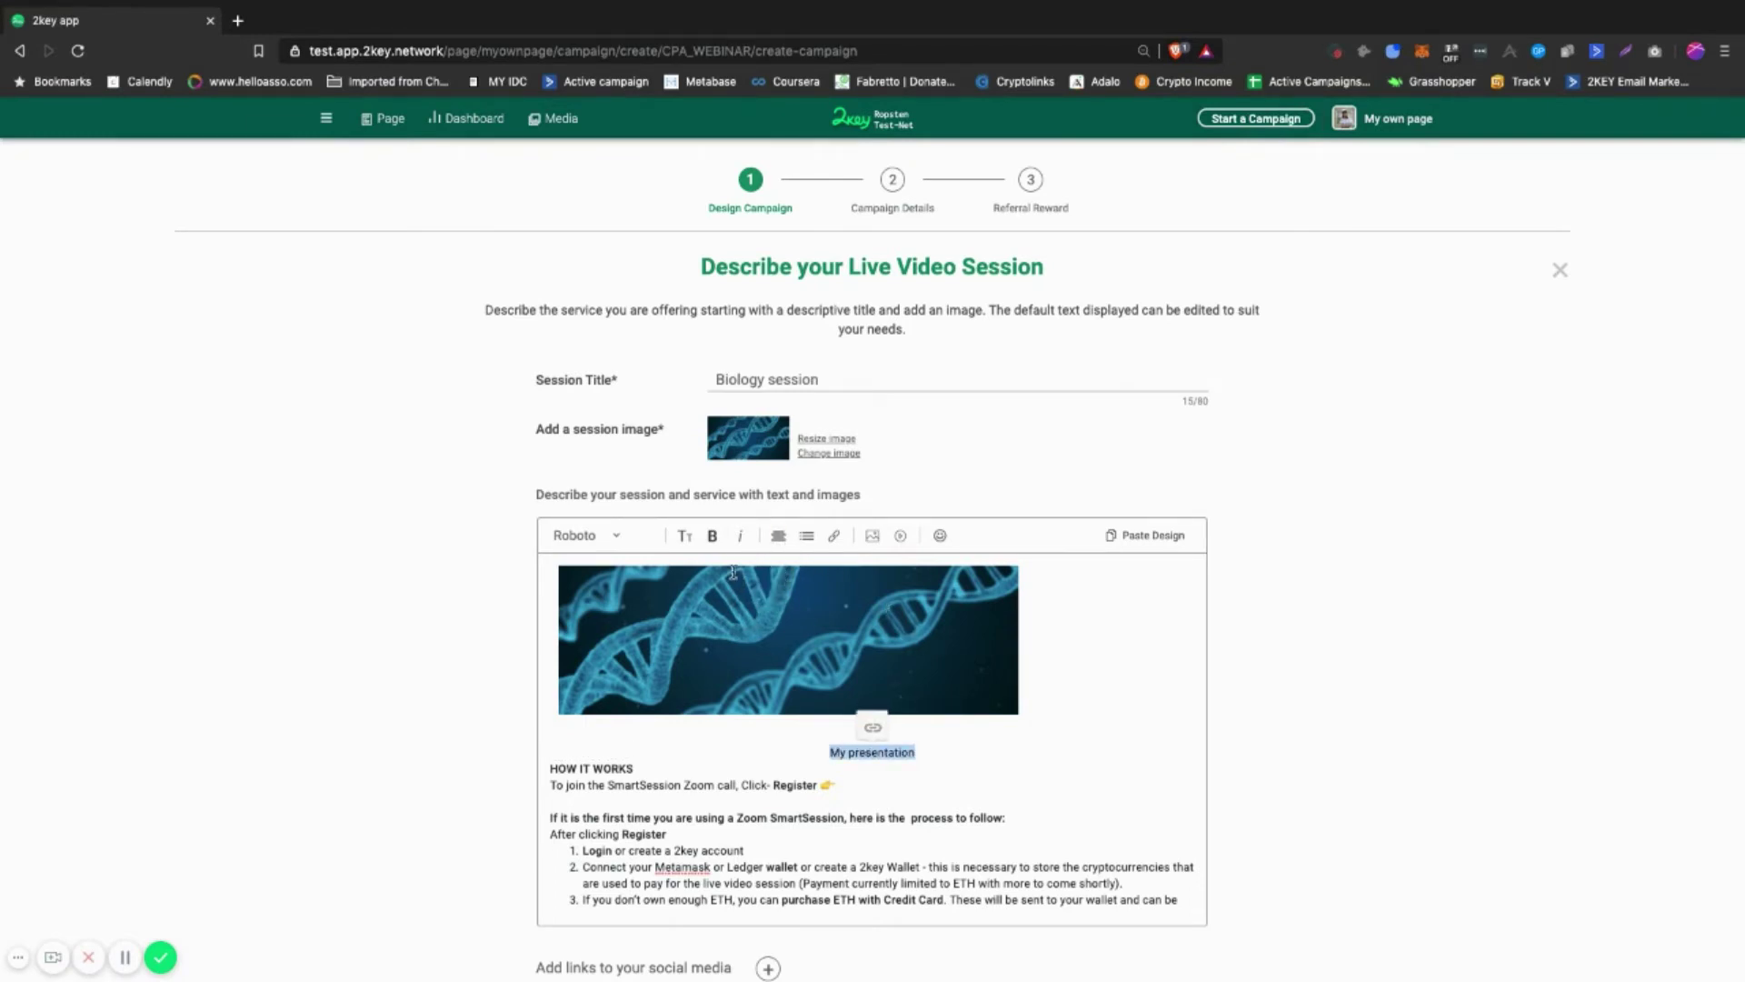
pyautogui.click(713, 536)
pyautogui.click(690, 540)
pyautogui.click(946, 752)
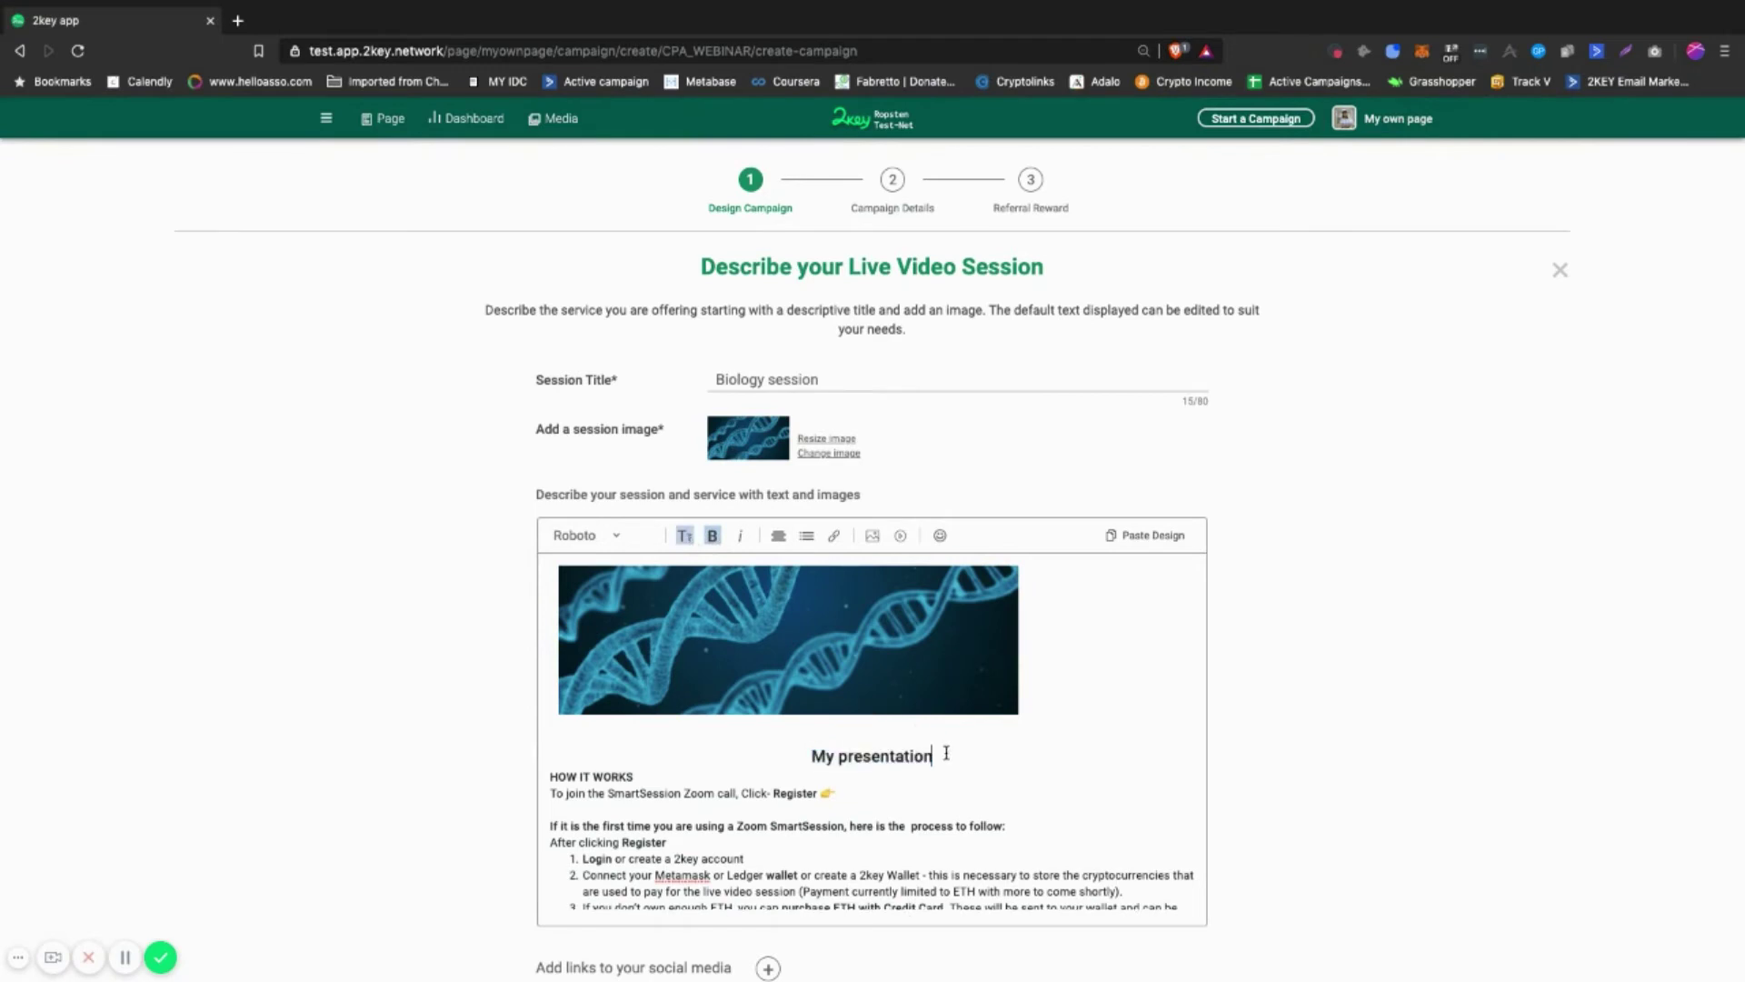
pyautogui.write('....')
pyautogui.press('Return')
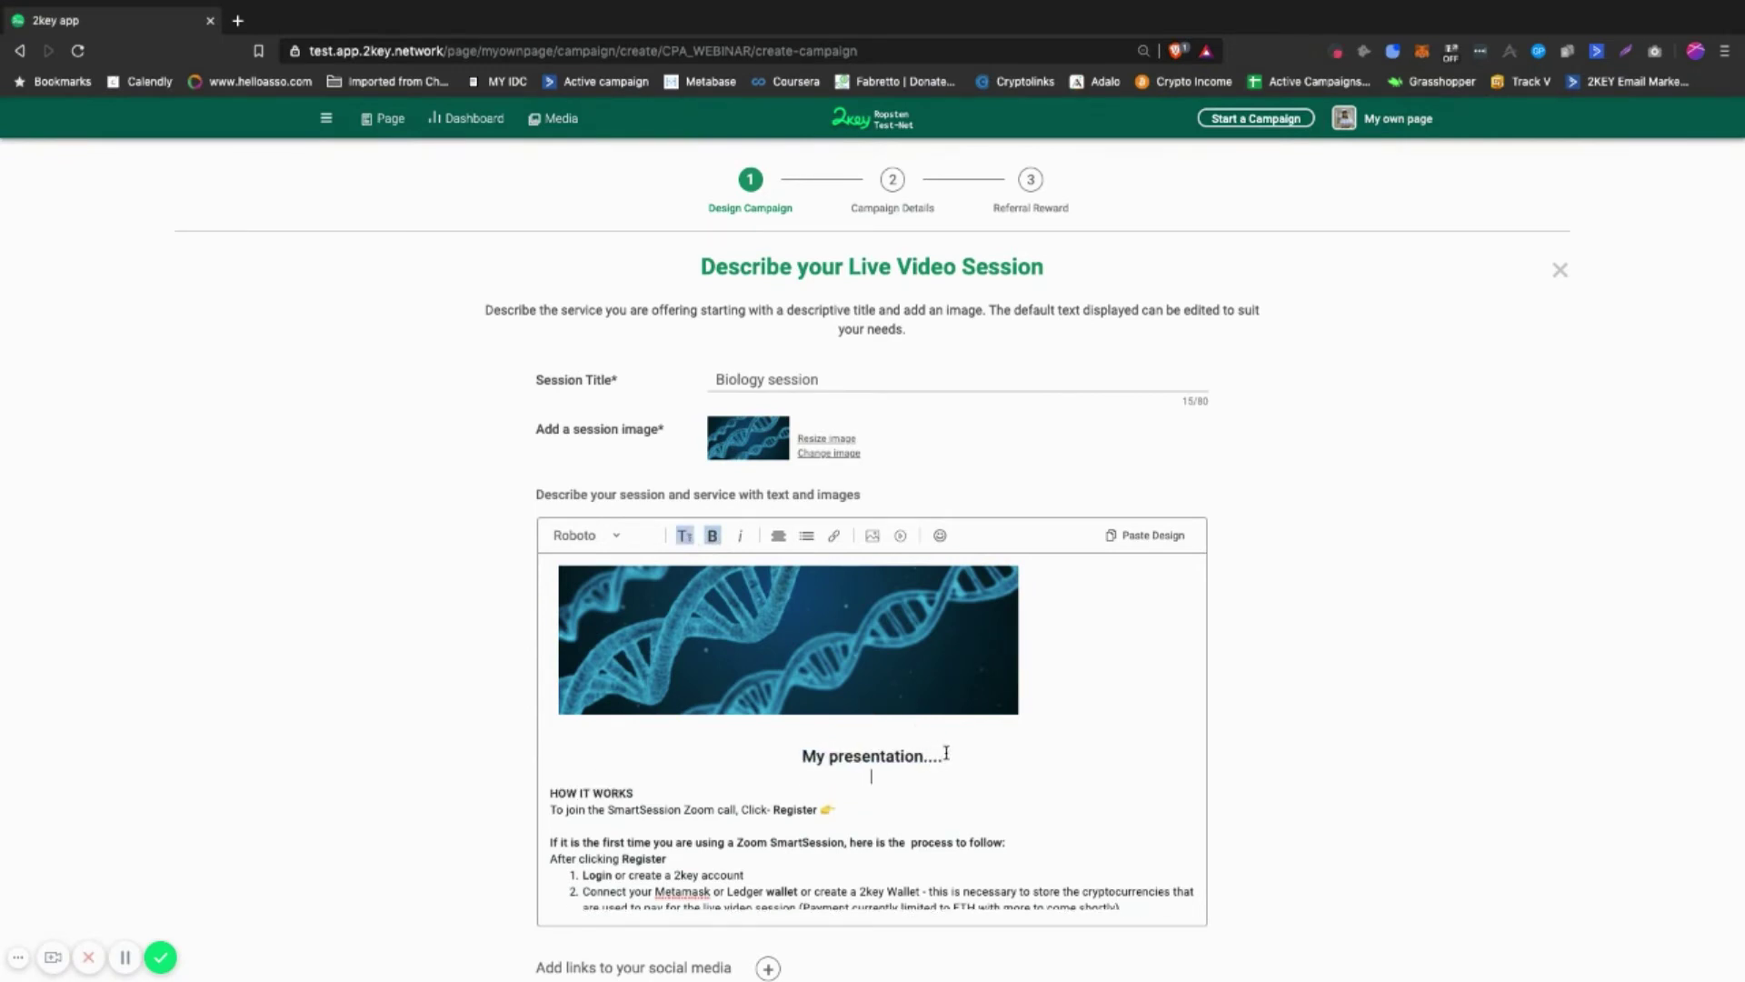
pyautogui.click(874, 538)
# Step: Insert the nurse picture from website media, floated left with text wrapping
pyautogui.click(478, 204)
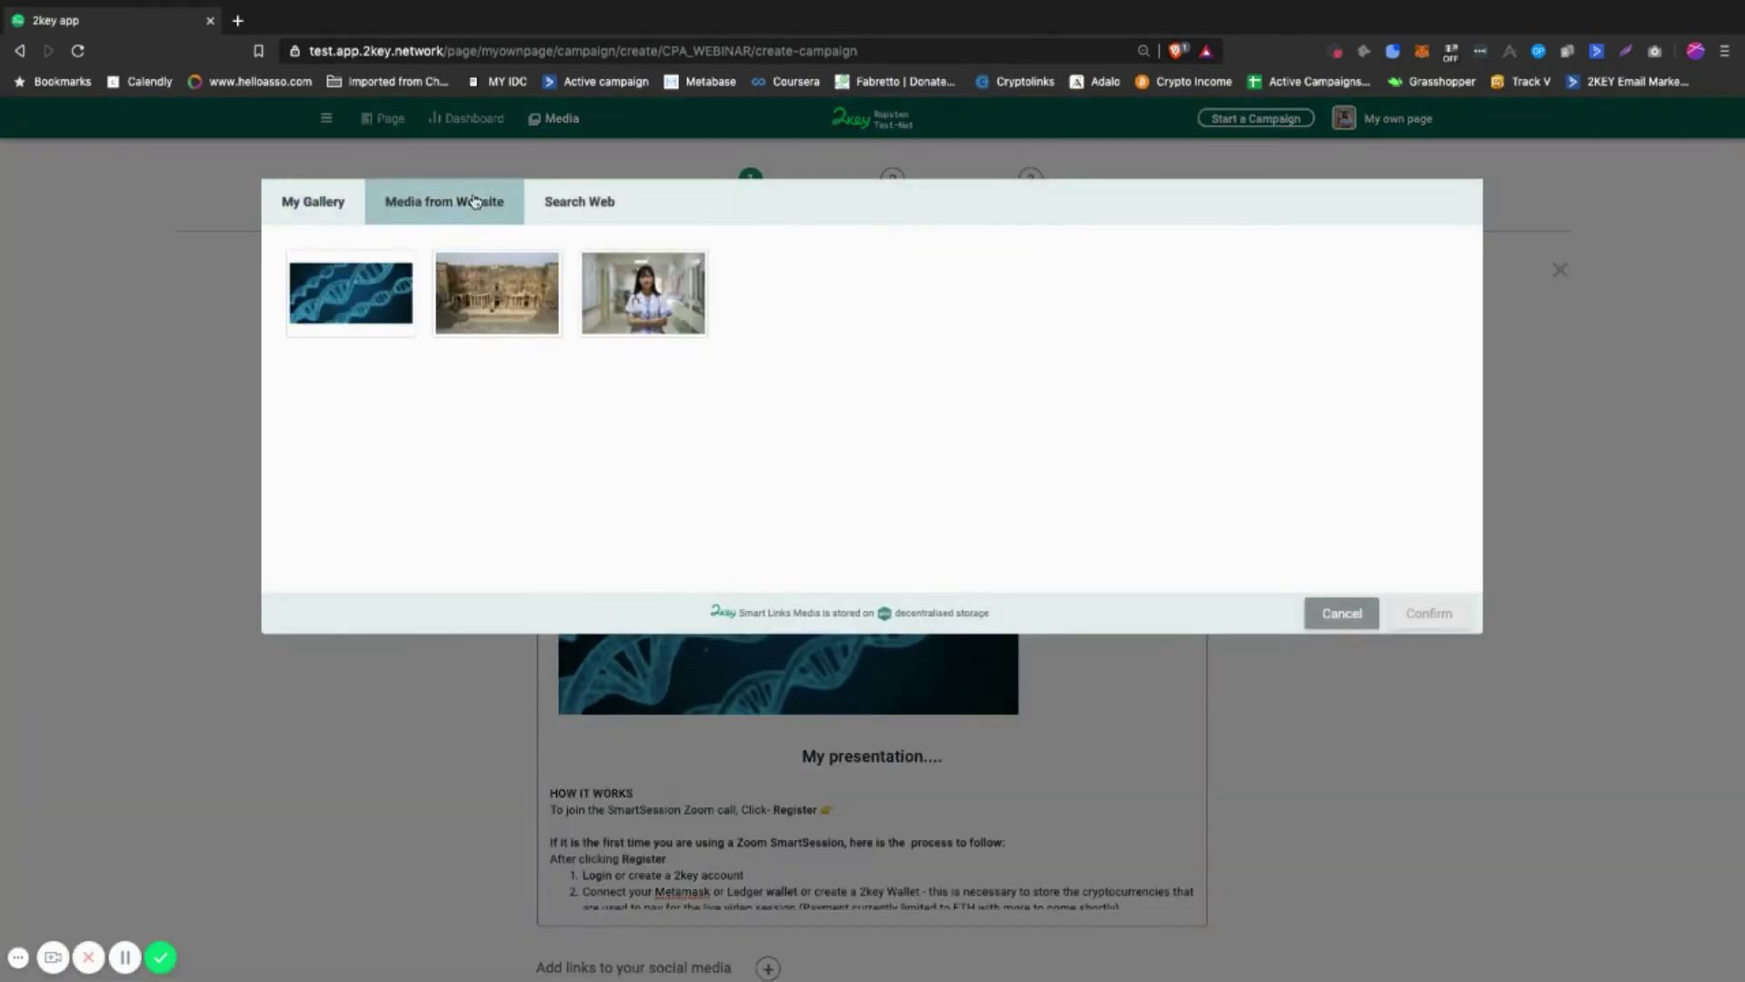
pyautogui.click(639, 298)
pyautogui.click(1429, 615)
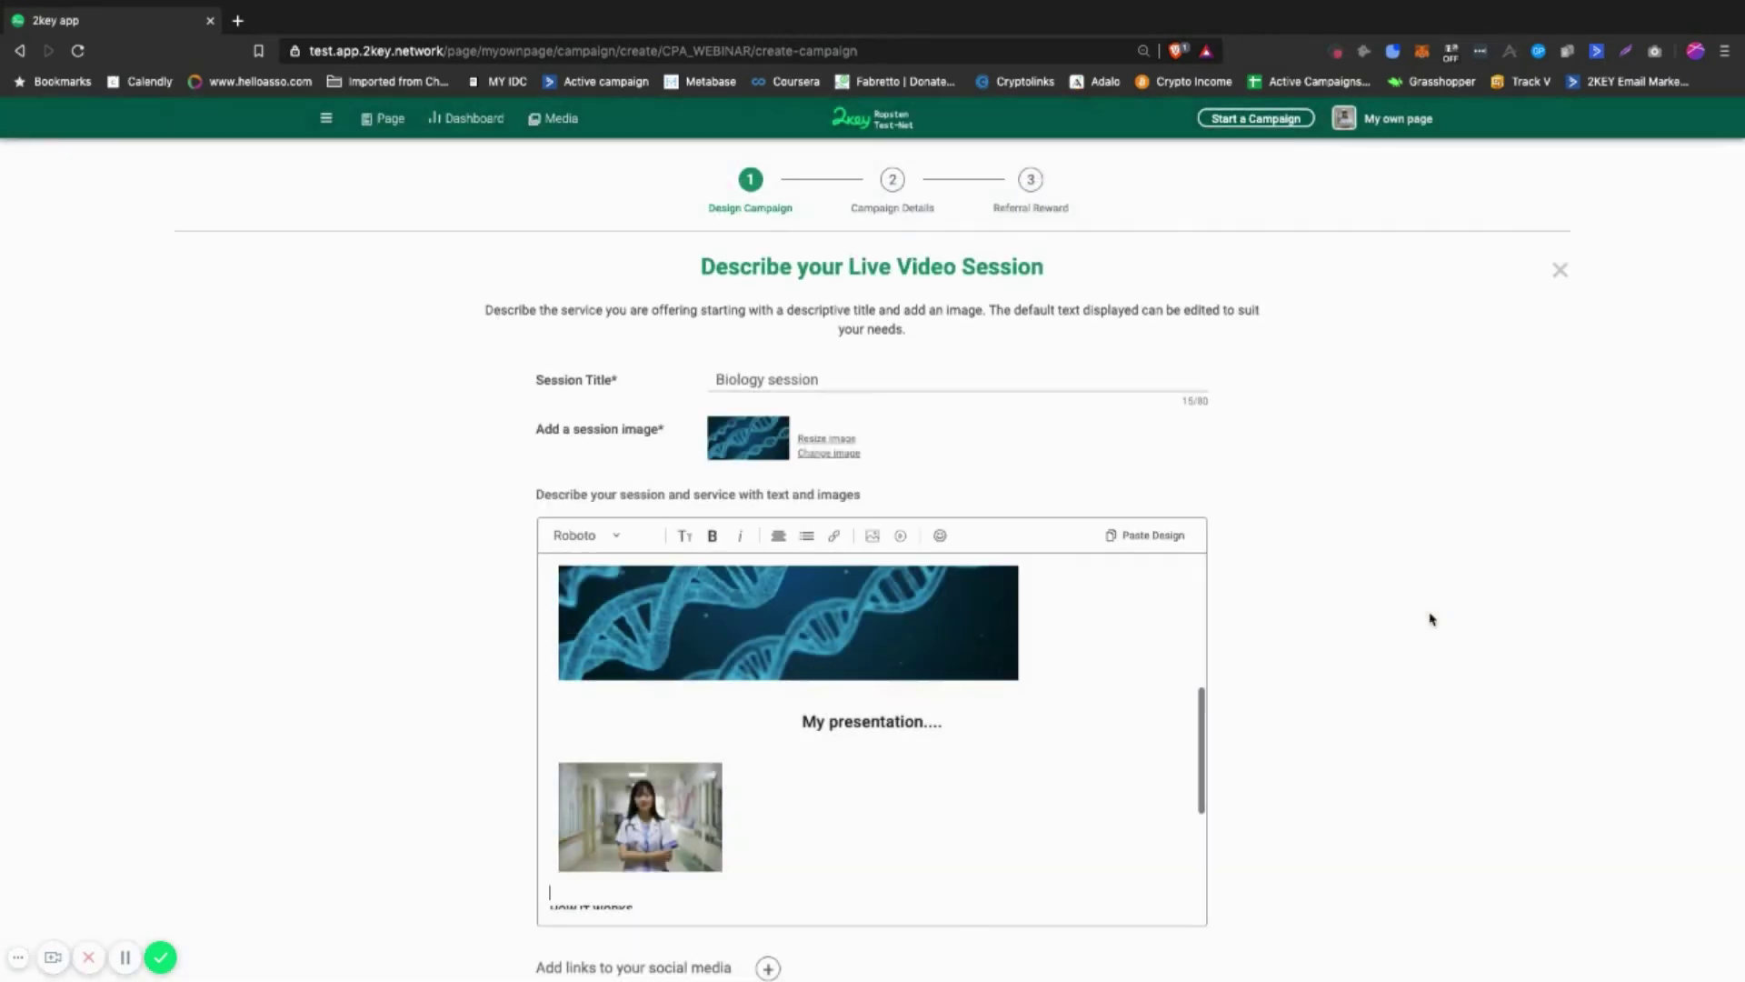
pyautogui.scroll(-1, 997, 845)
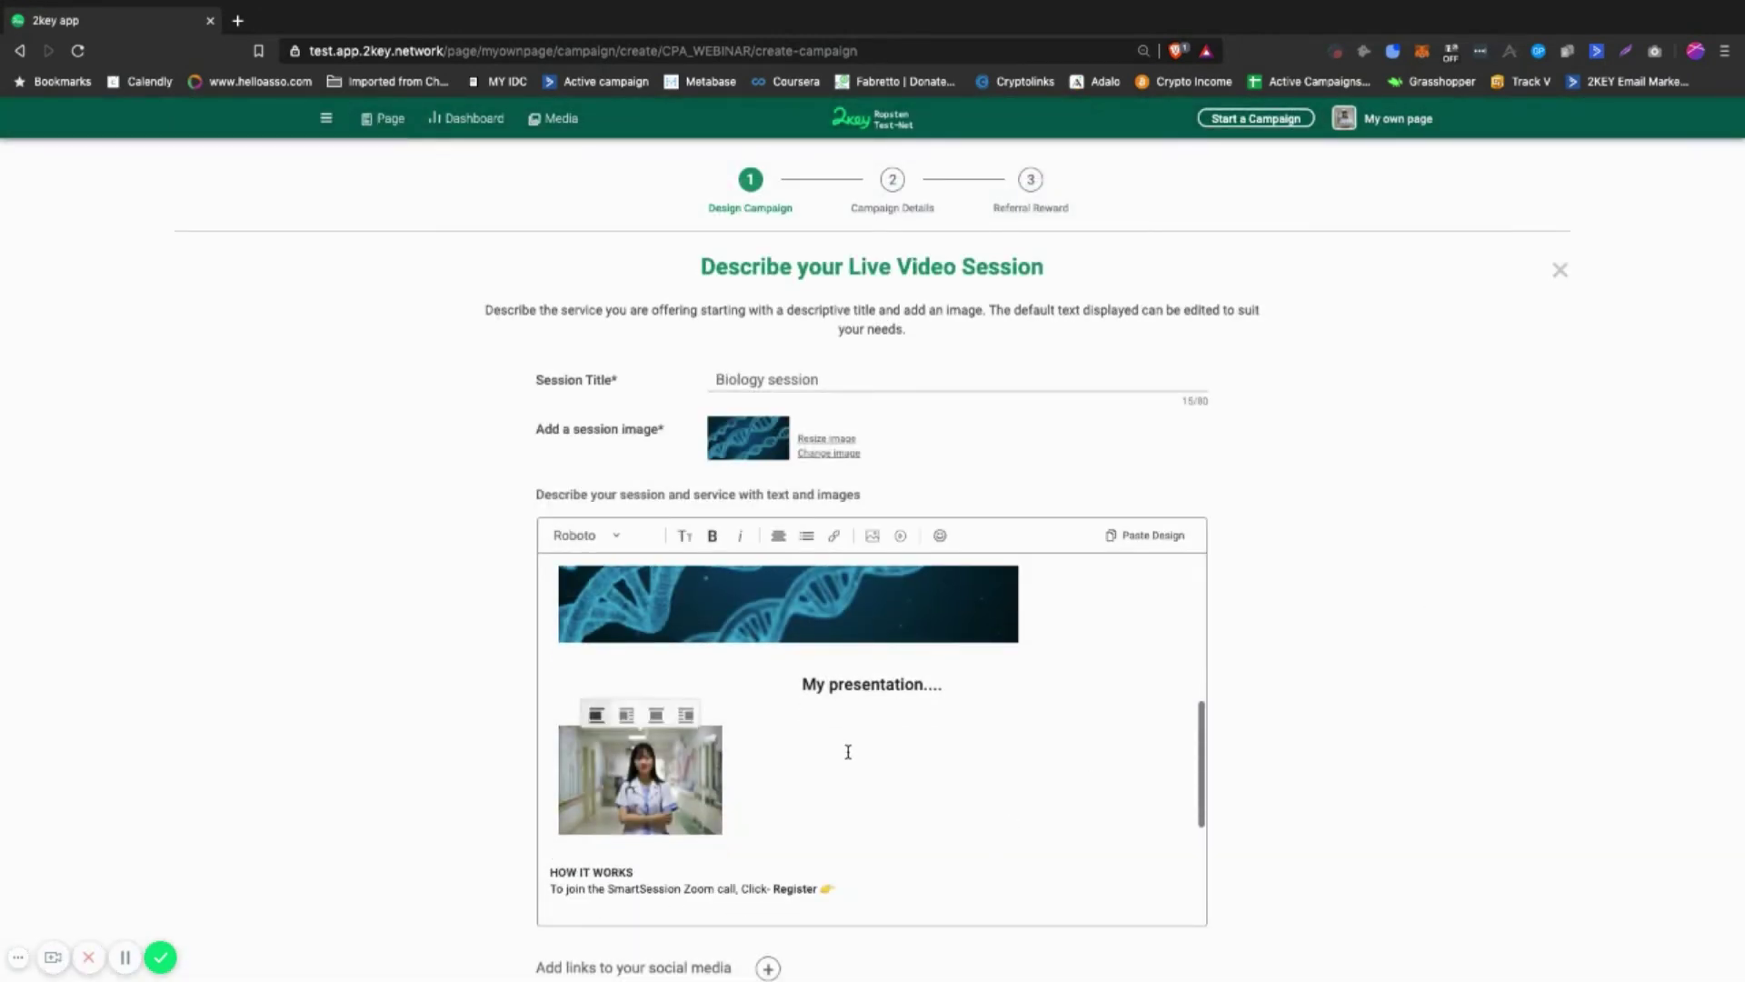
pyautogui.click(632, 716)
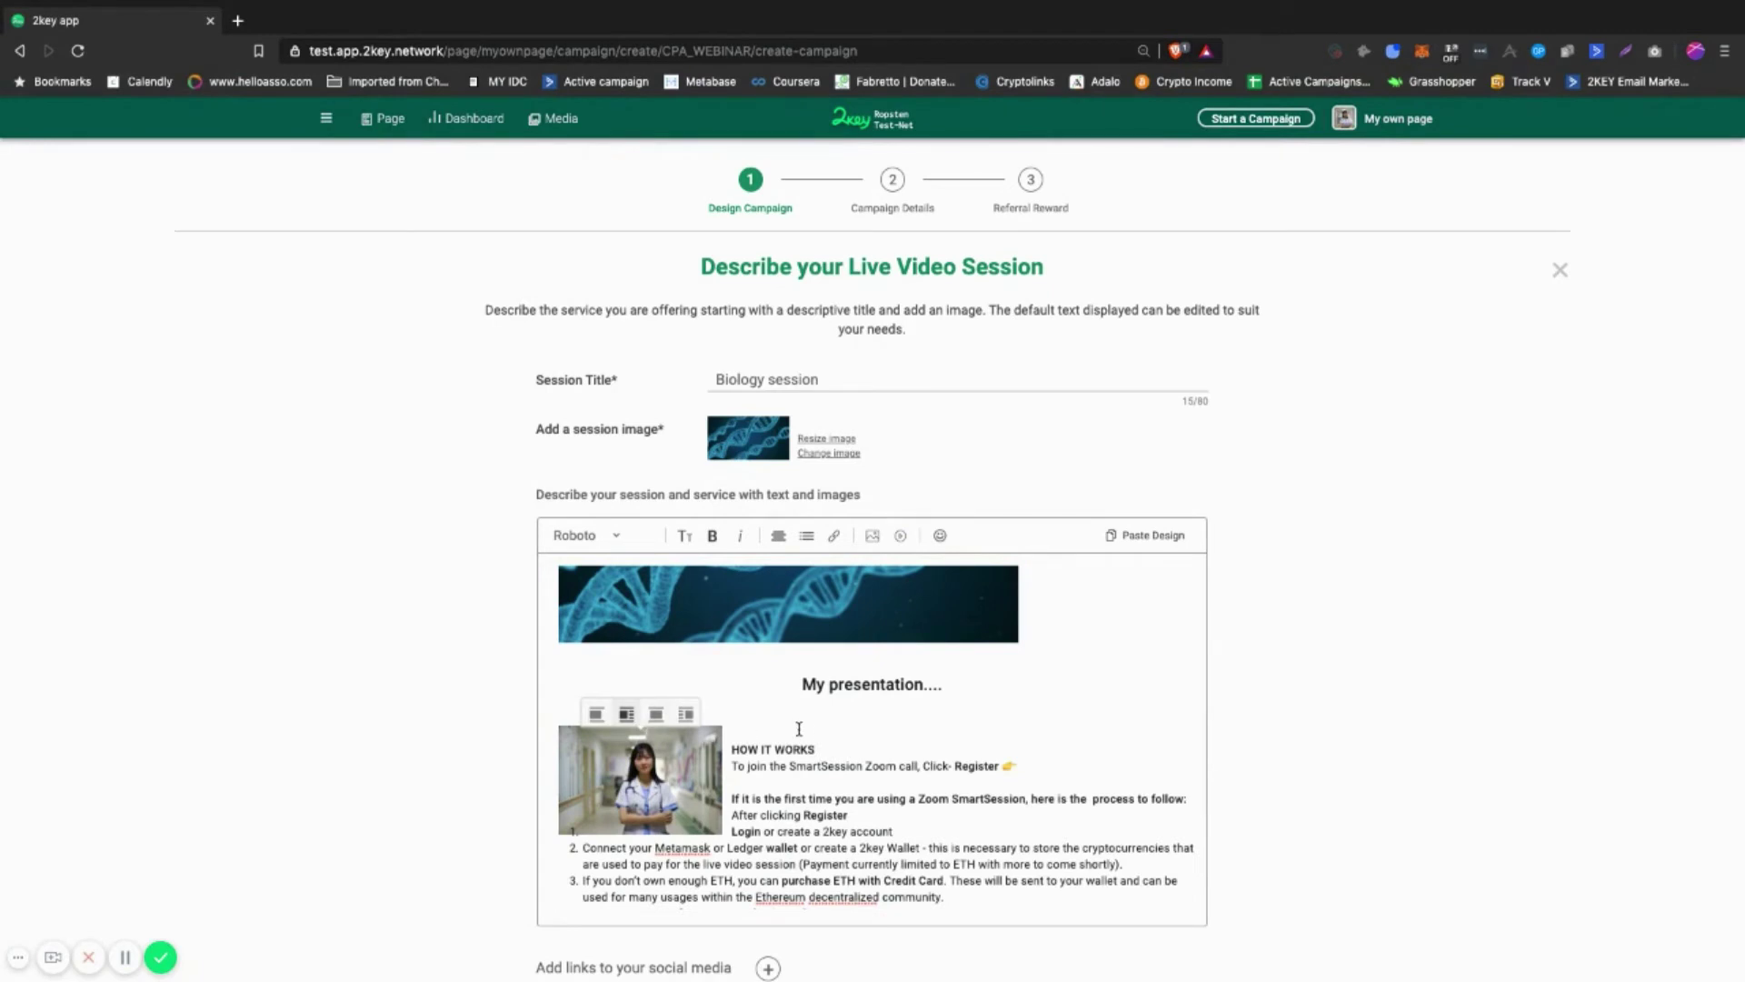
pyautogui.press('Return')
pyautogui.press('Return')
pyautogui.press('Return')
pyautogui.press('Return')
pyautogui.press('Return')
pyautogui.press('Return')
pyautogui.write('First pa')
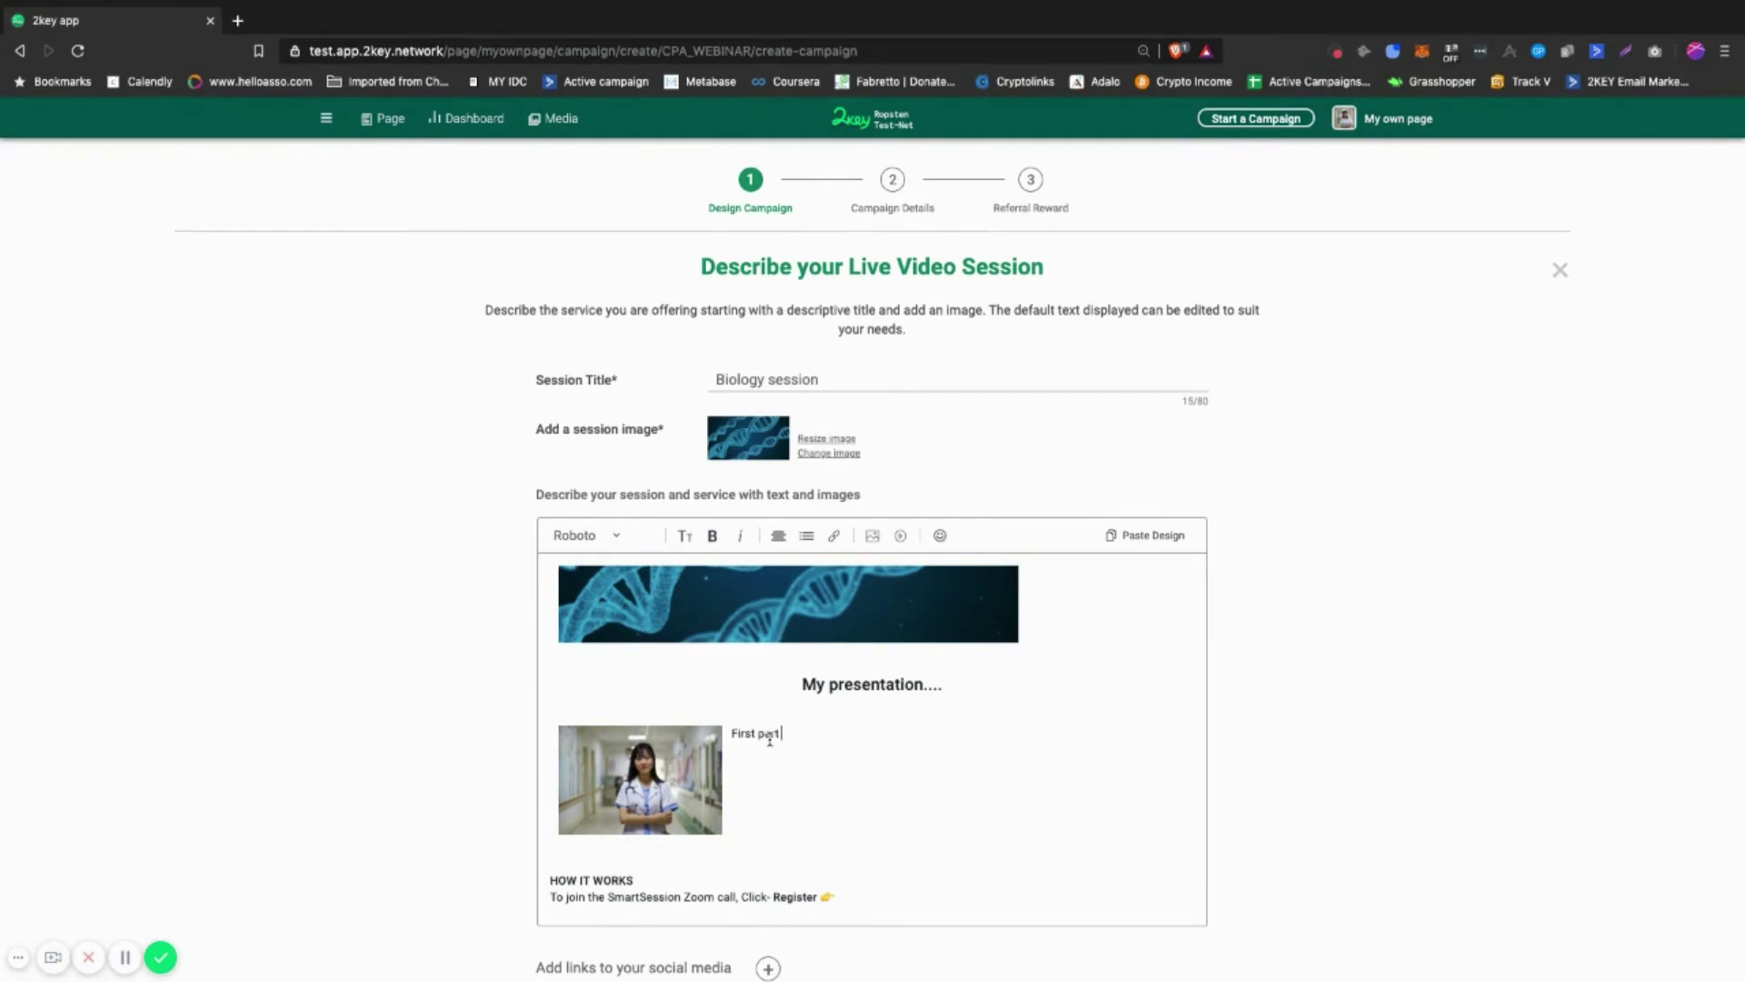
pyautogui.write('part')
# Step: Add 'Second part' and 'Conclusion' lines beside the photo and remove the blank gap
pyautogui.press('Return')
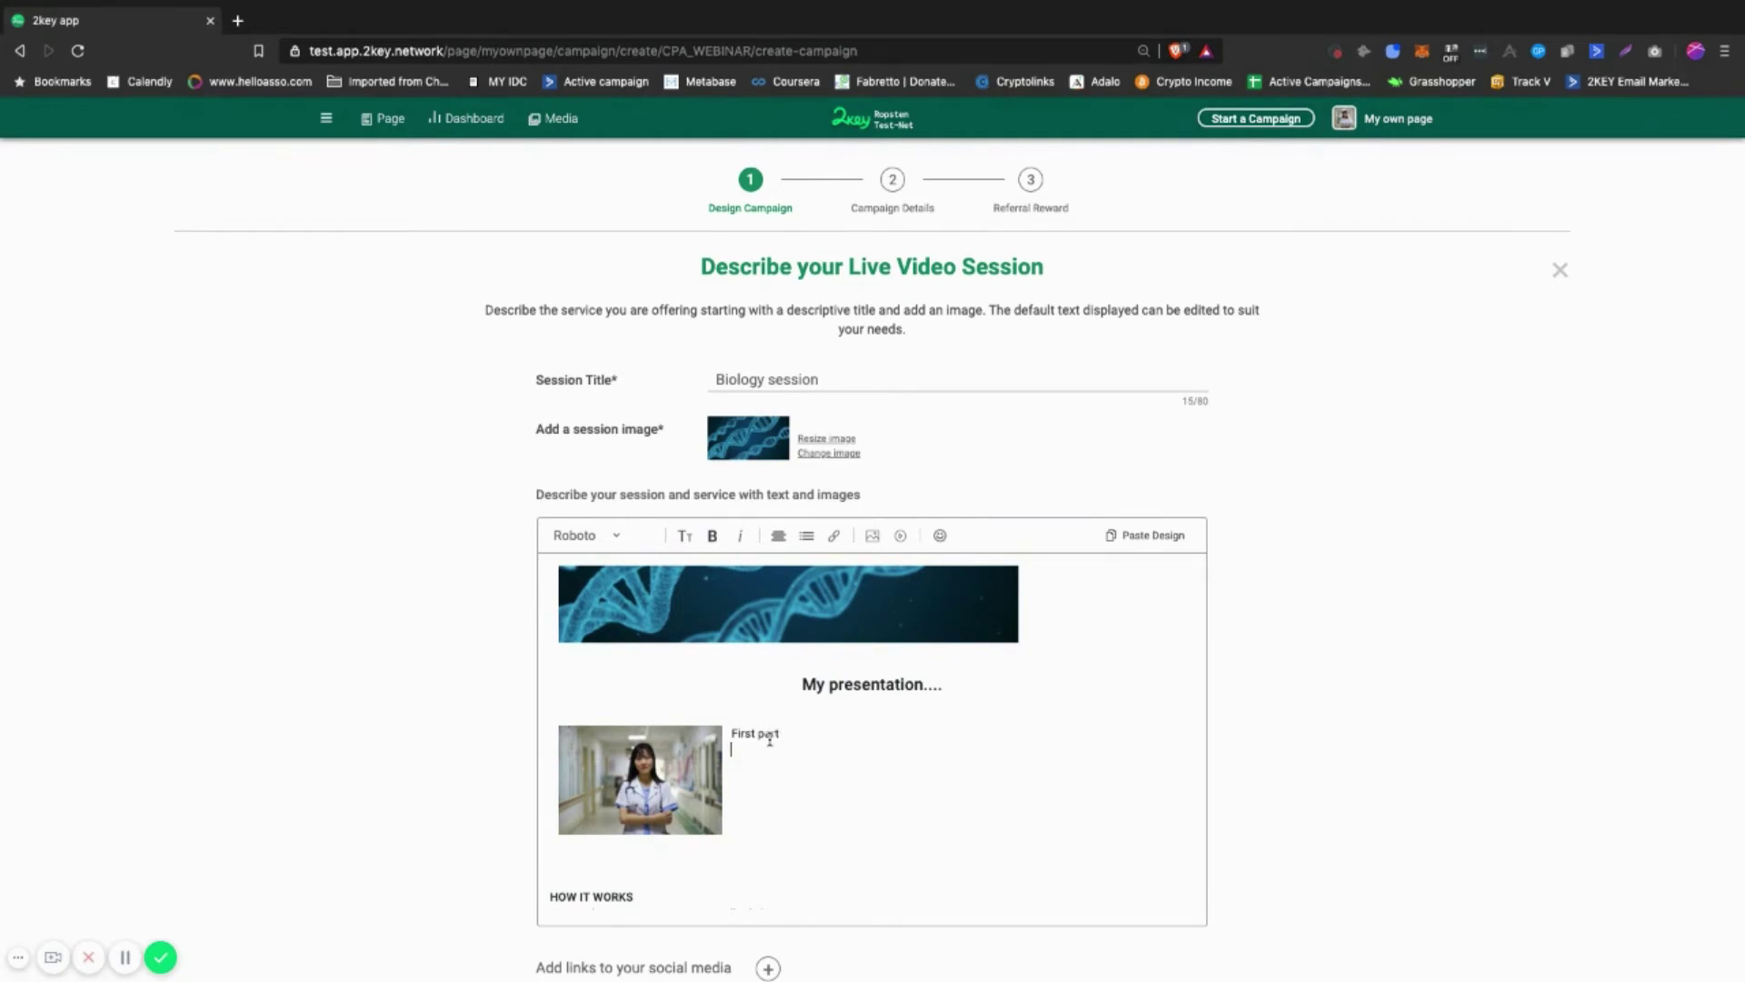
pyautogui.write('ond part')
pyautogui.press('Return')
pyautogui.write('Conclusion')
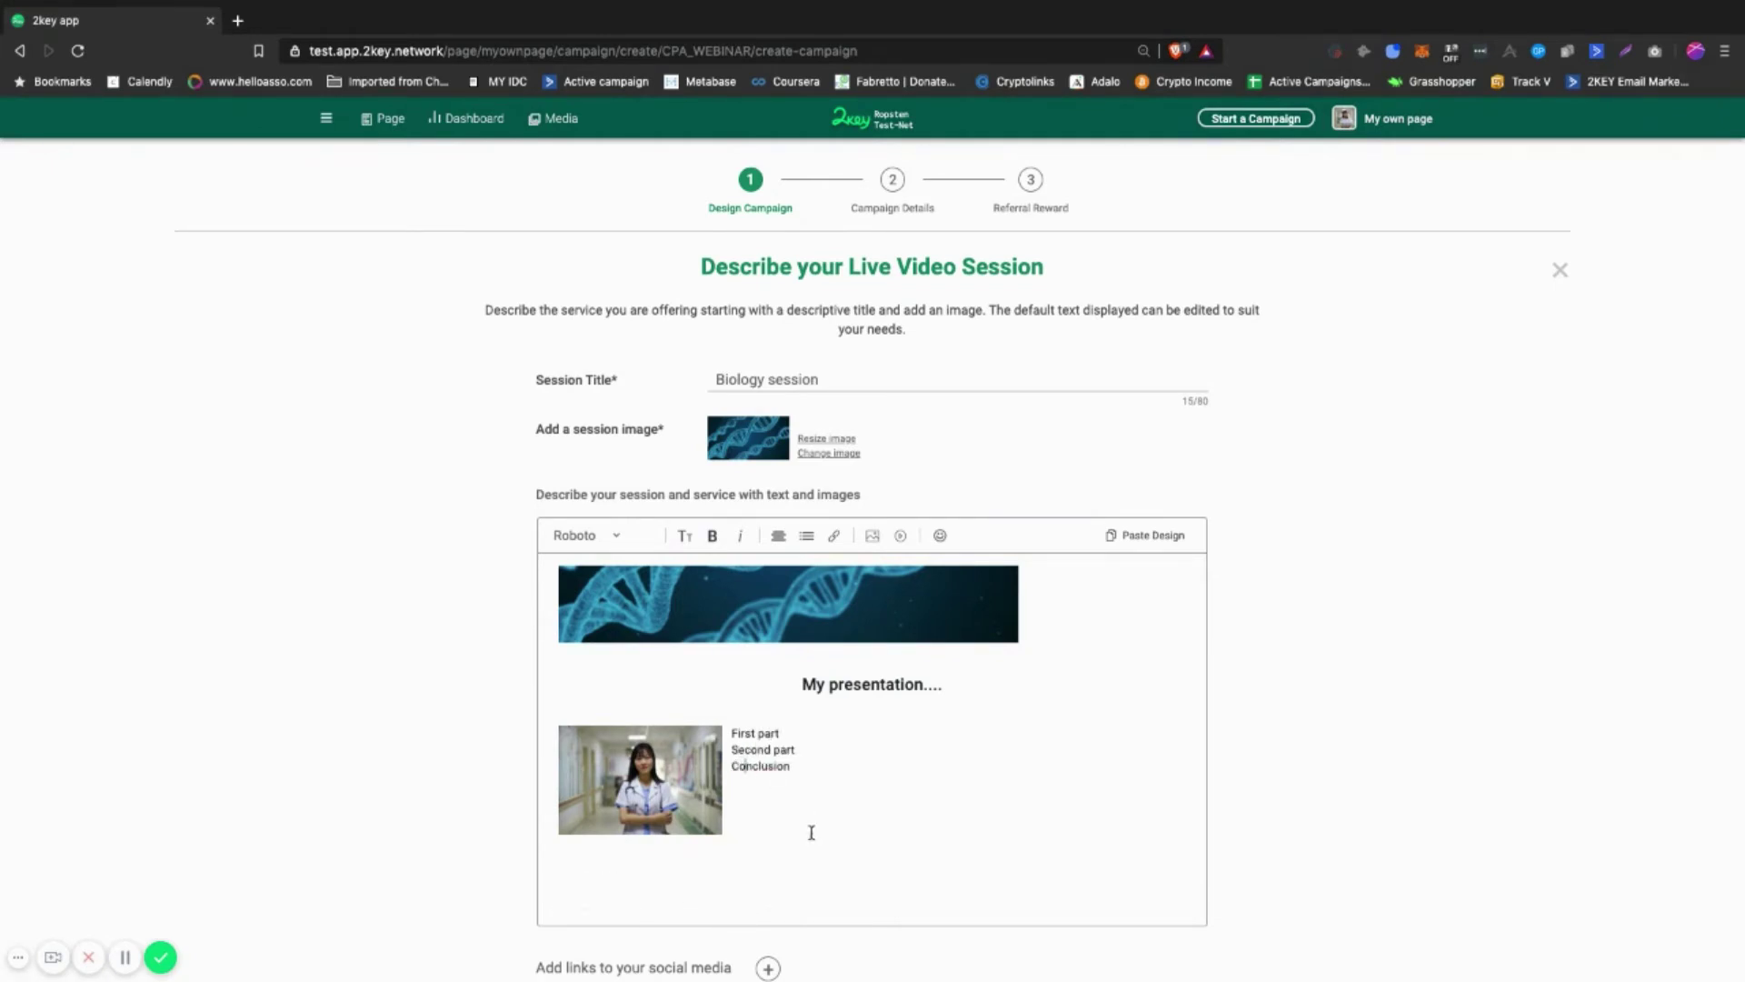
pyautogui.press('BackSpace')
pyautogui.press('BackSpace')
pyautogui.press('BackSpace')
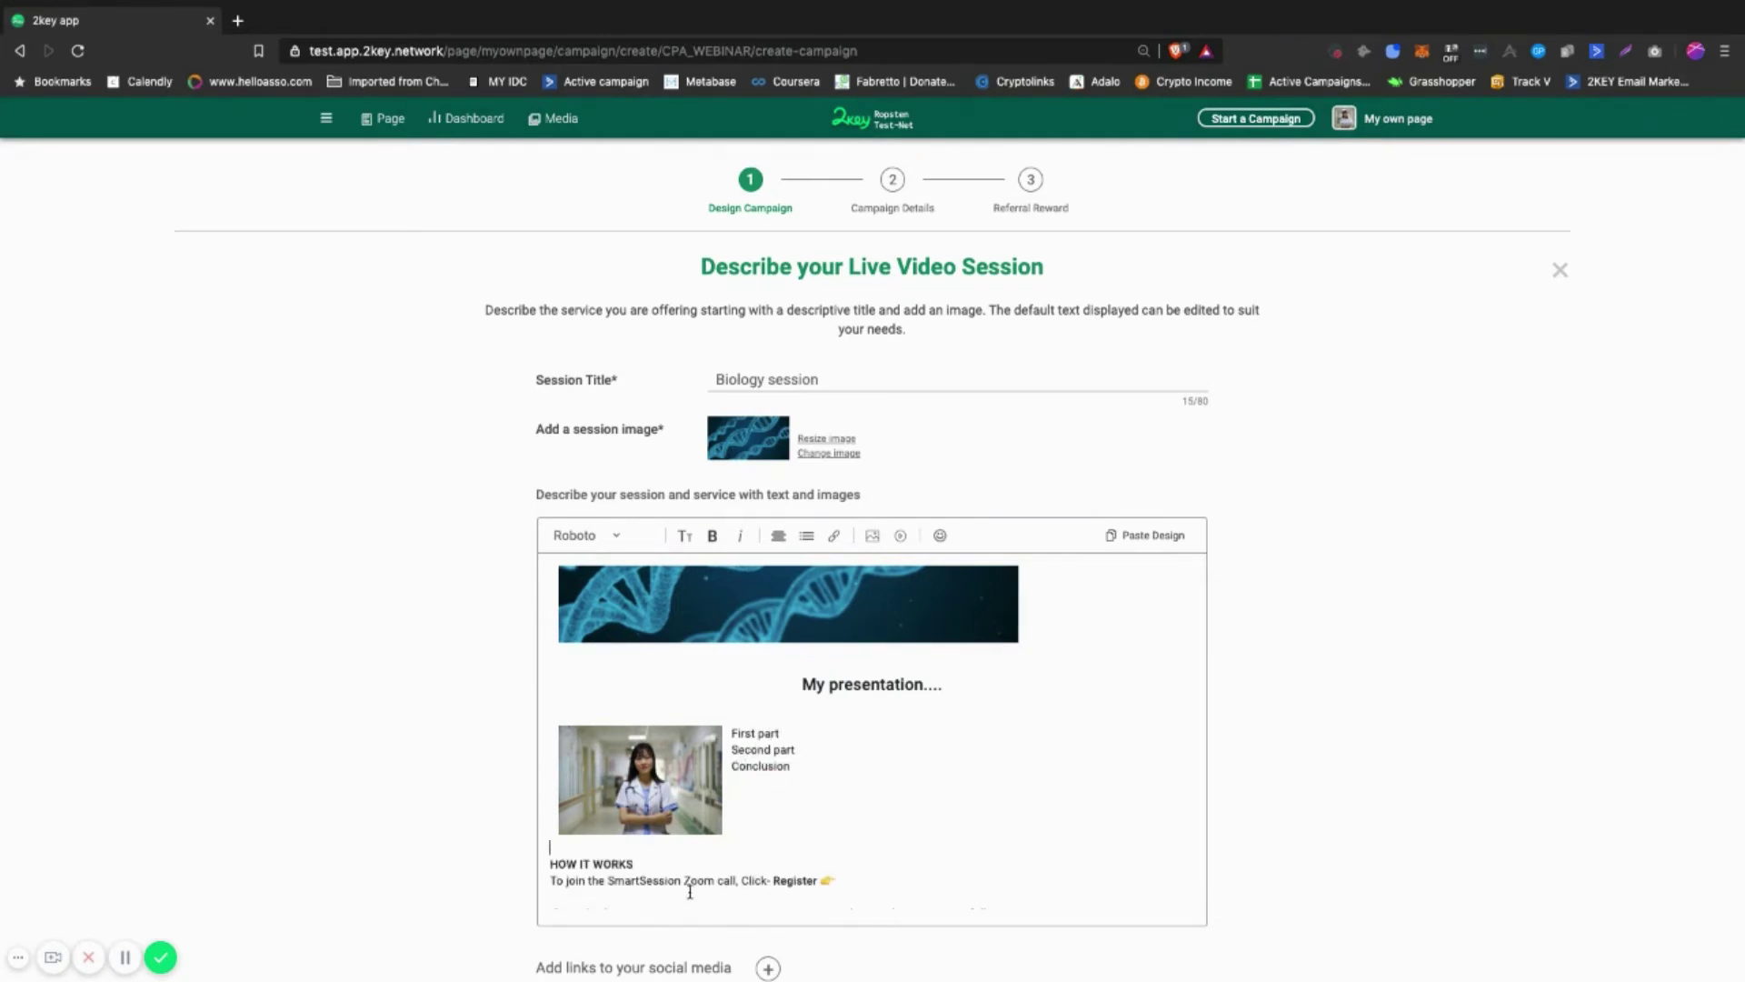
pyautogui.scroll(-2, 763, 877)
# Step: Skip adding a social media link and proceed to the SmartSession Details step
pyautogui.scroll(-2, 763, 877)
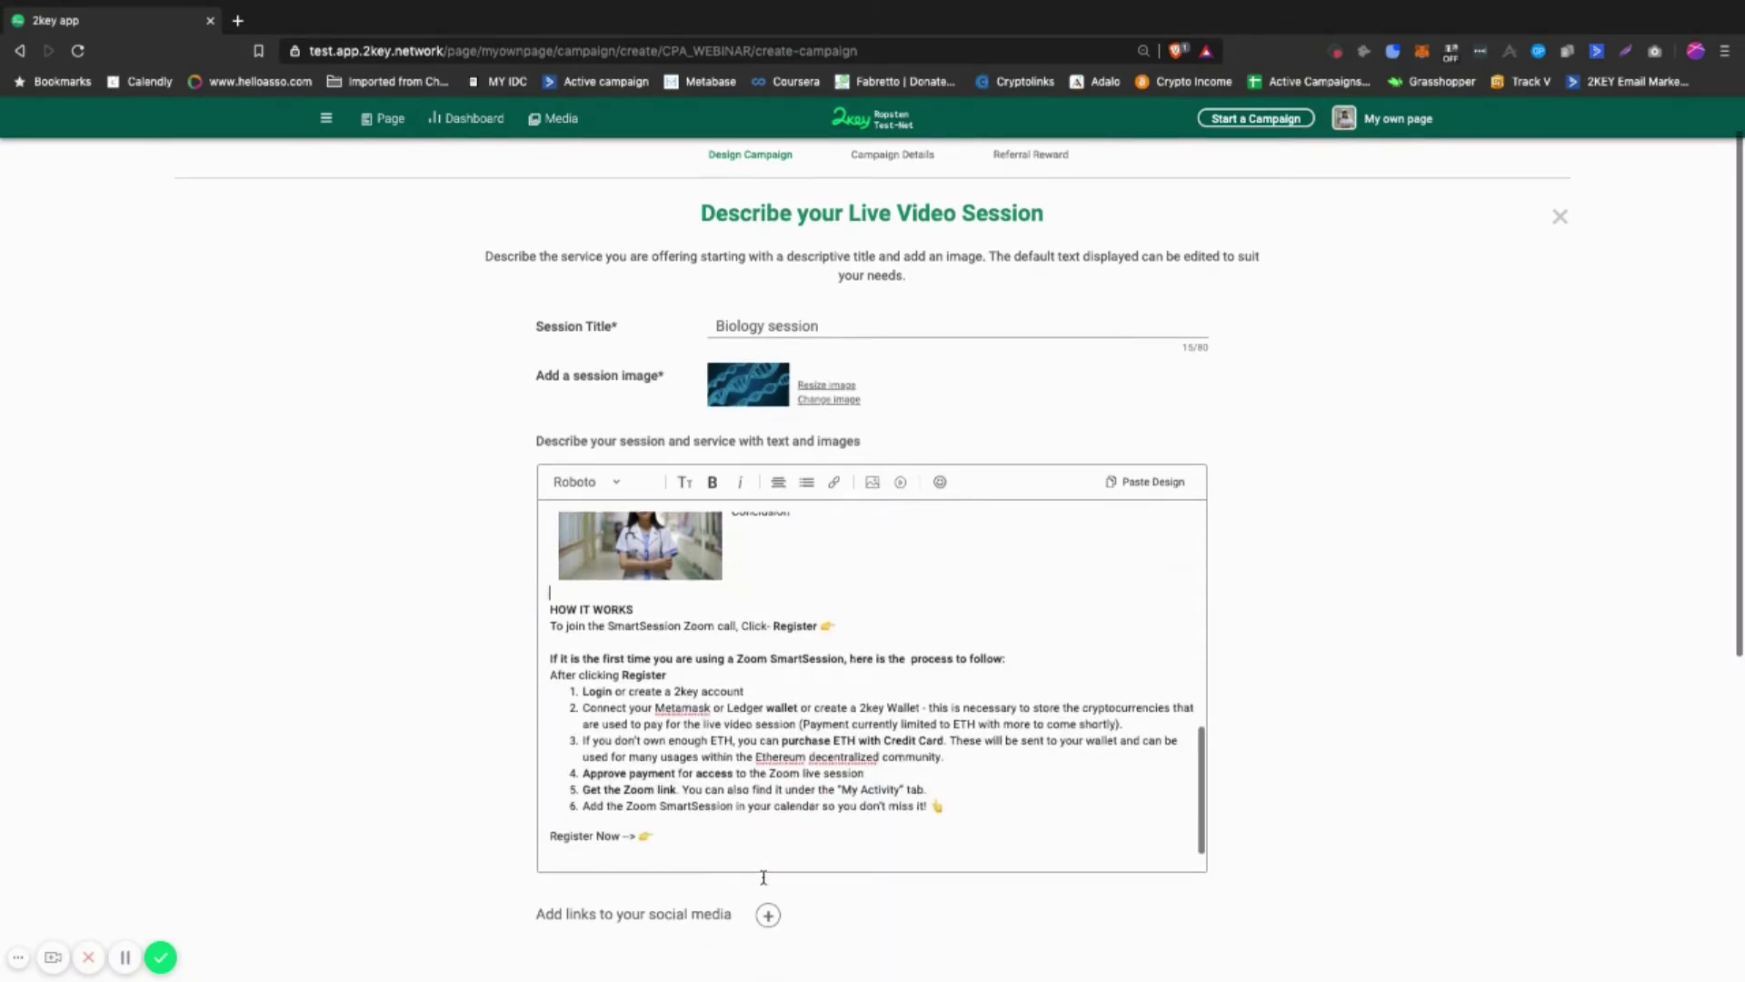
pyautogui.scroll(-3, 763, 877)
pyautogui.click(764, 736)
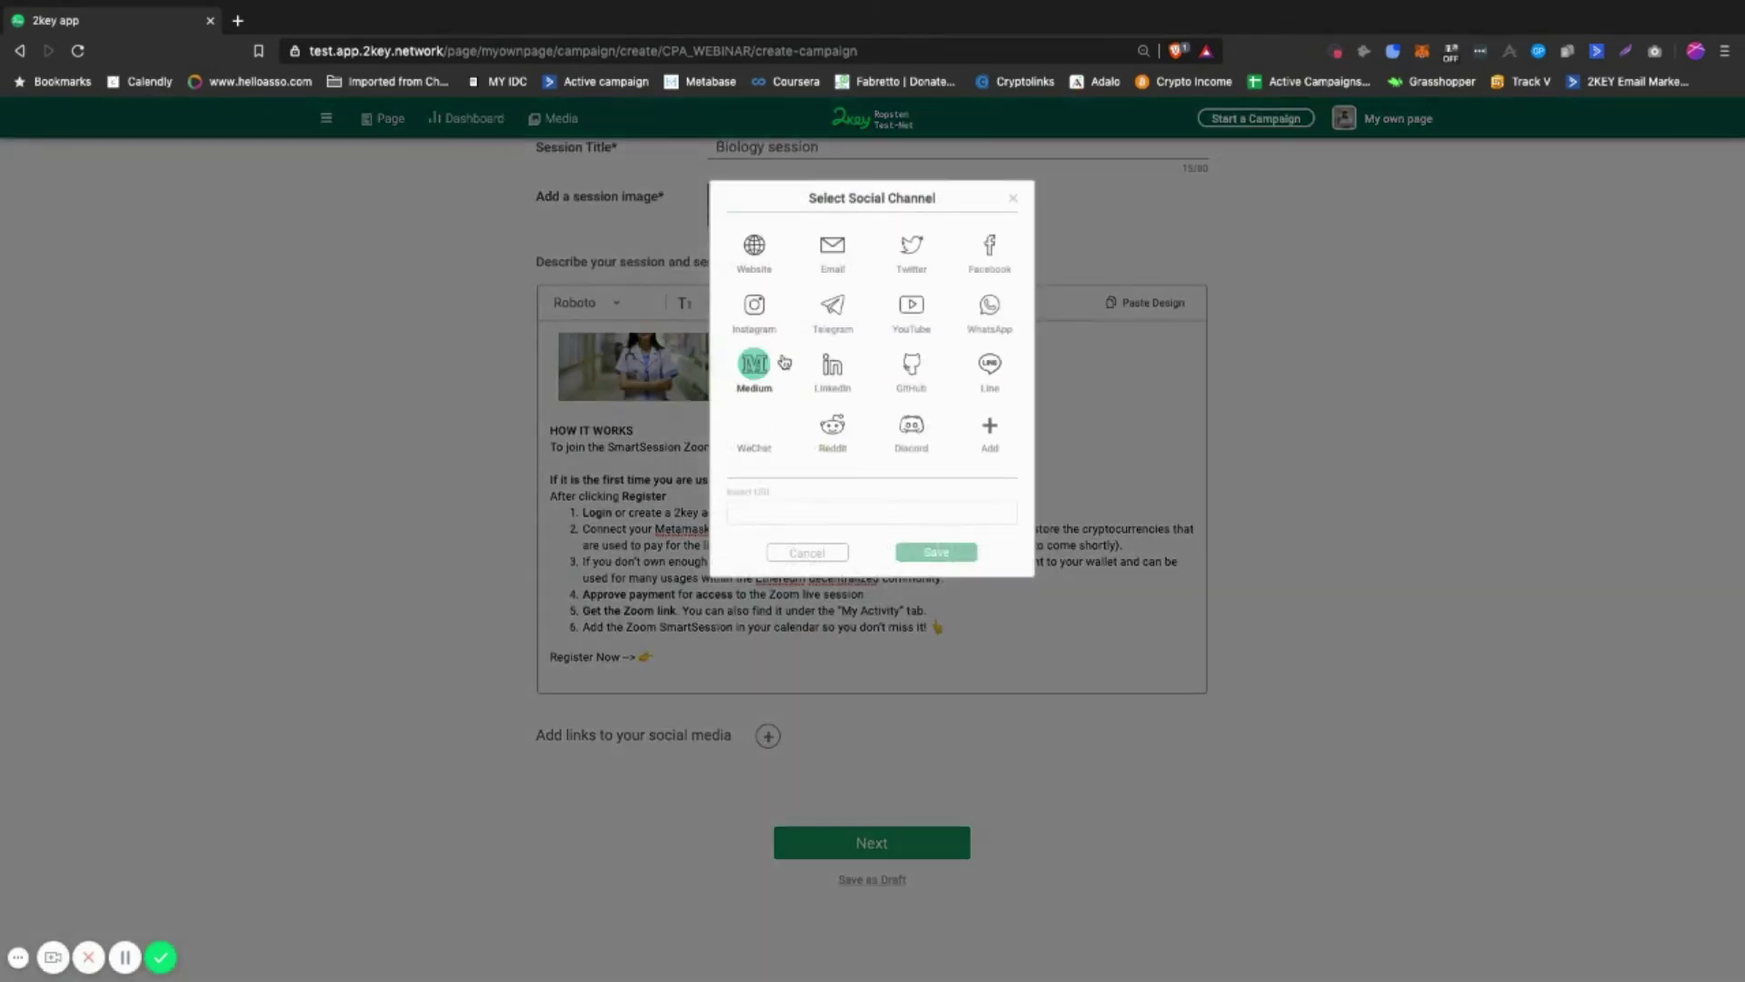
pyautogui.click(754, 247)
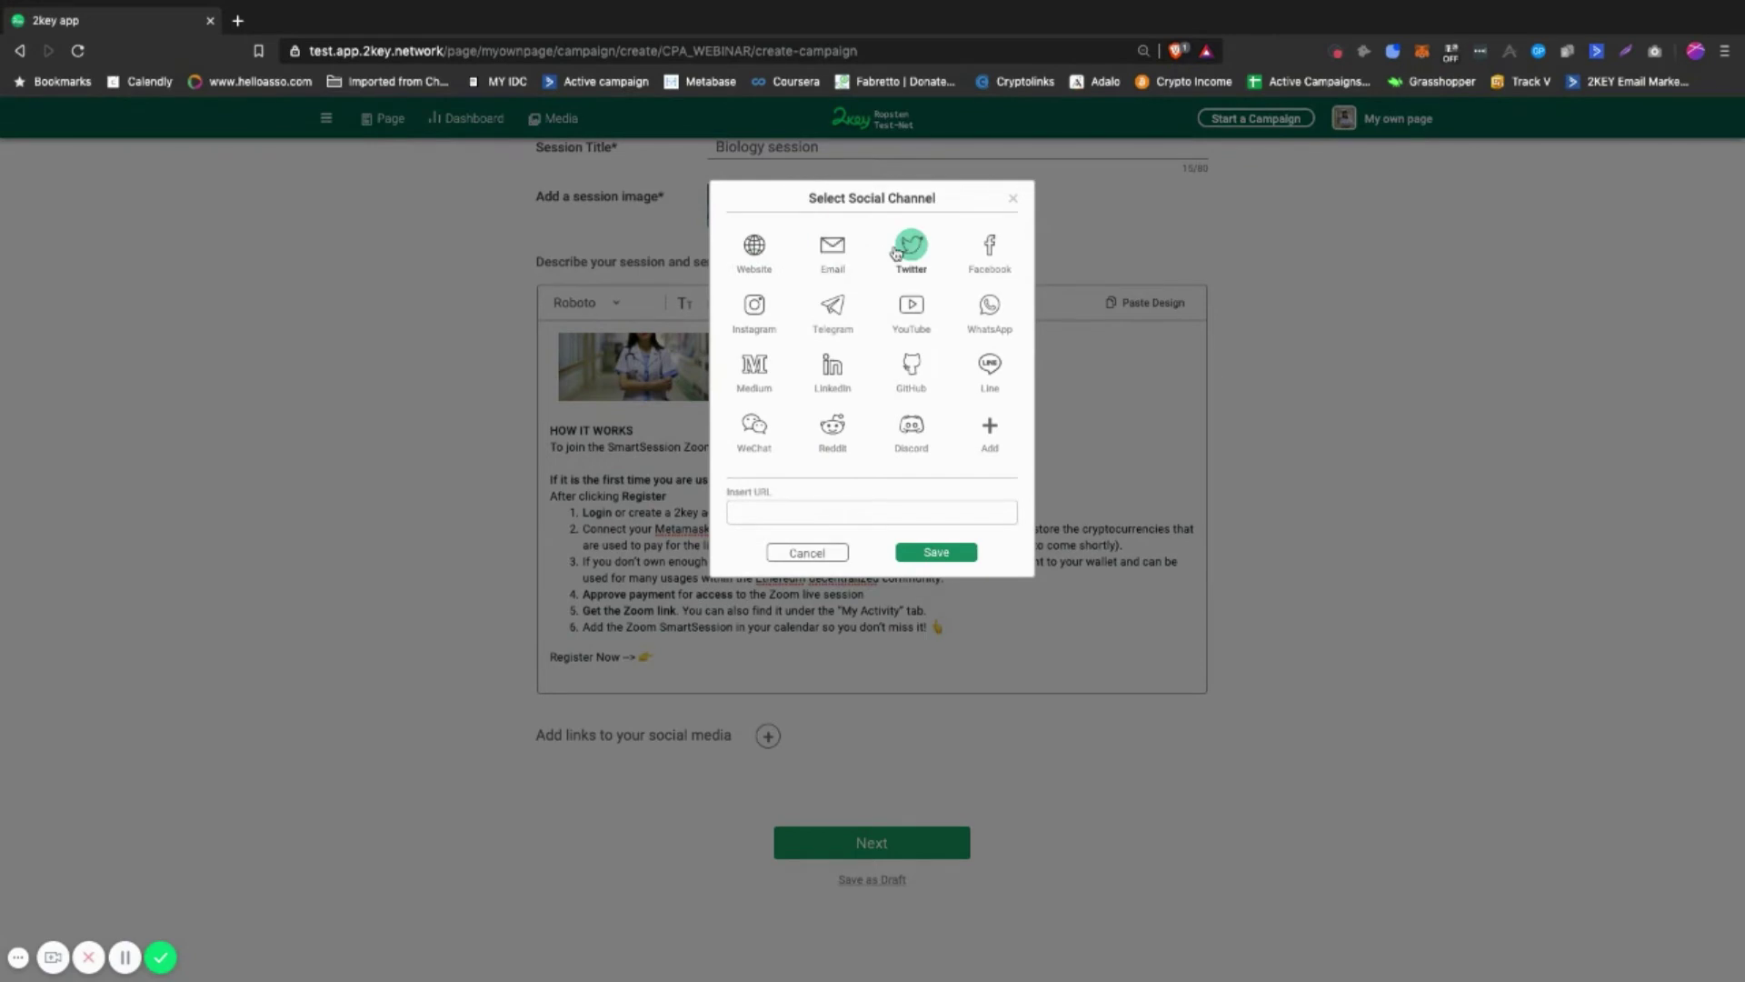
pyautogui.click(989, 247)
pyautogui.click(803, 553)
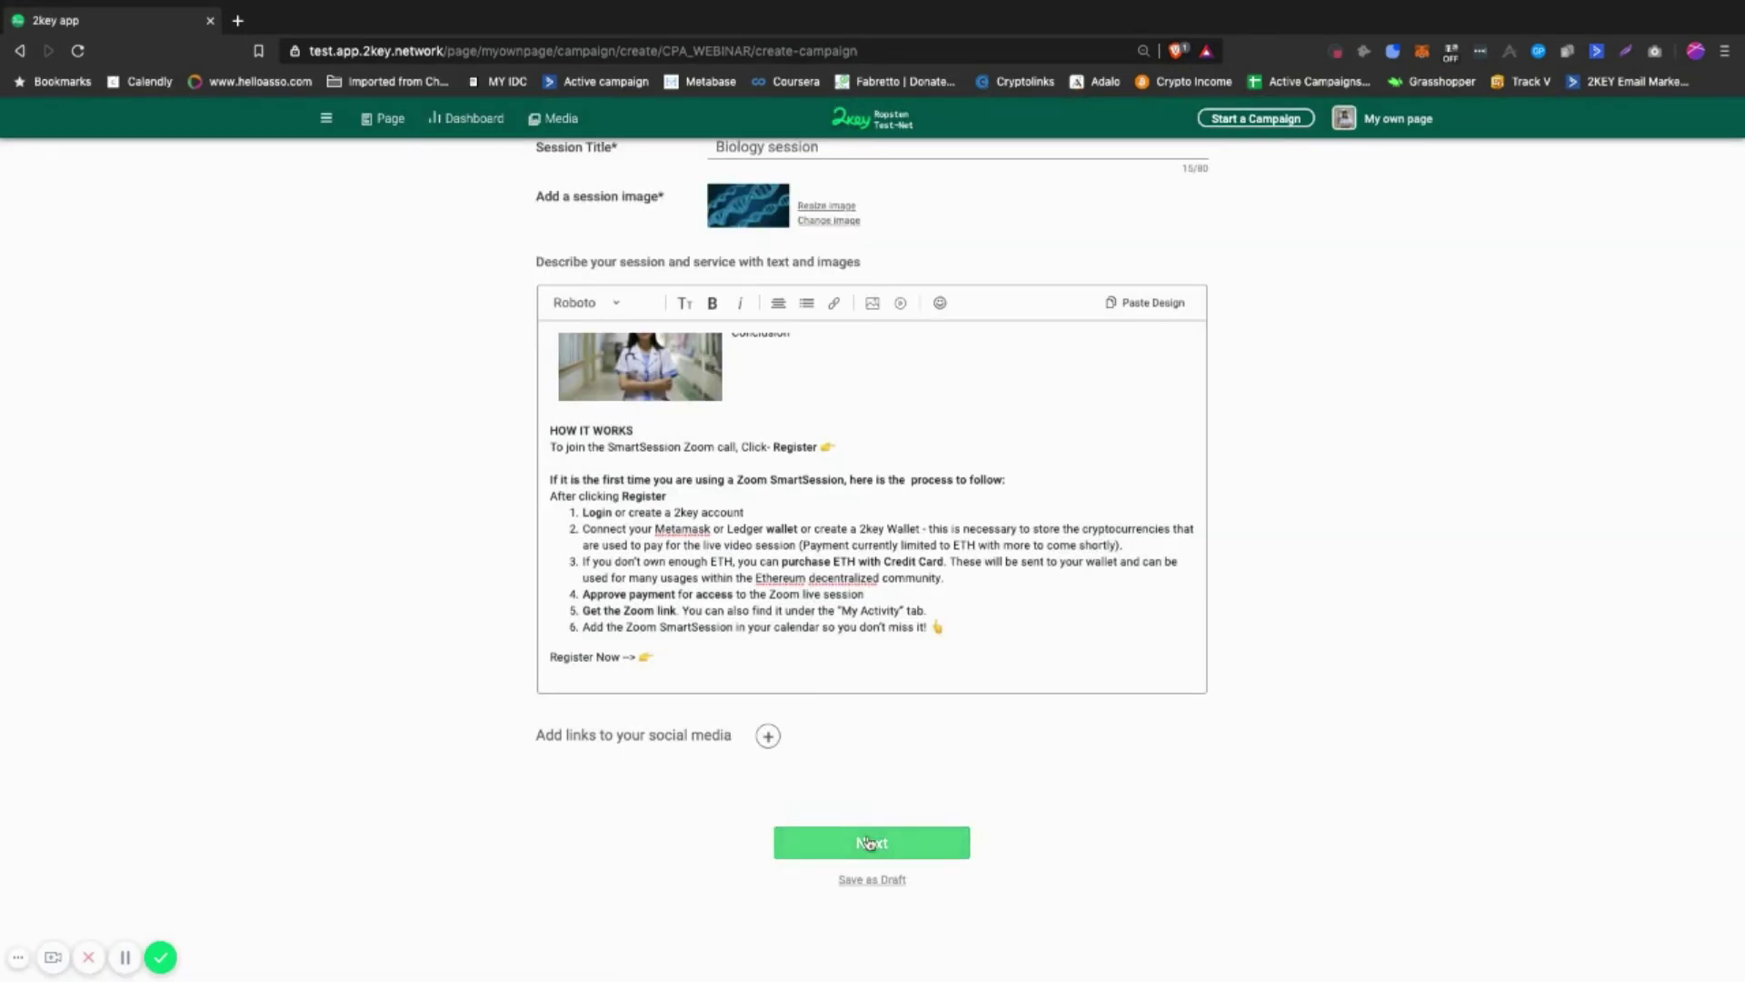
pyautogui.click(868, 843)
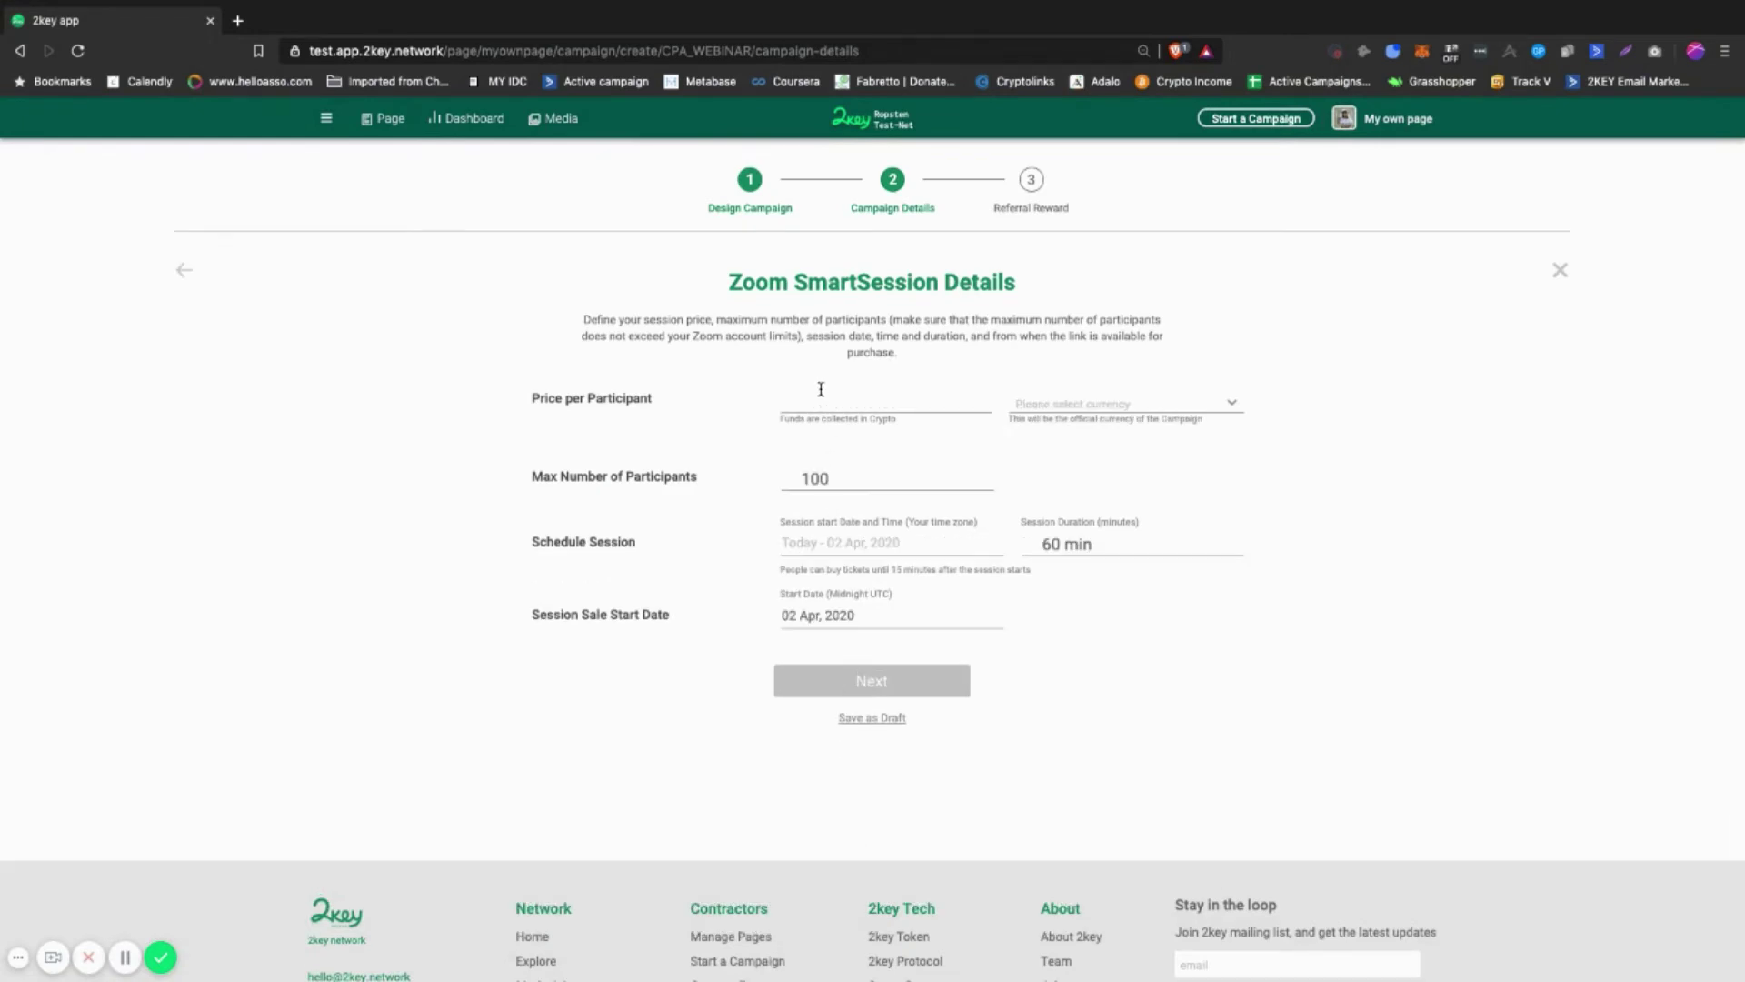
# Step: Price the session at 5 USD with a maximum of 60 participants
pyautogui.write('5')
pyautogui.click(1094, 402)
pyautogui.click(1088, 468)
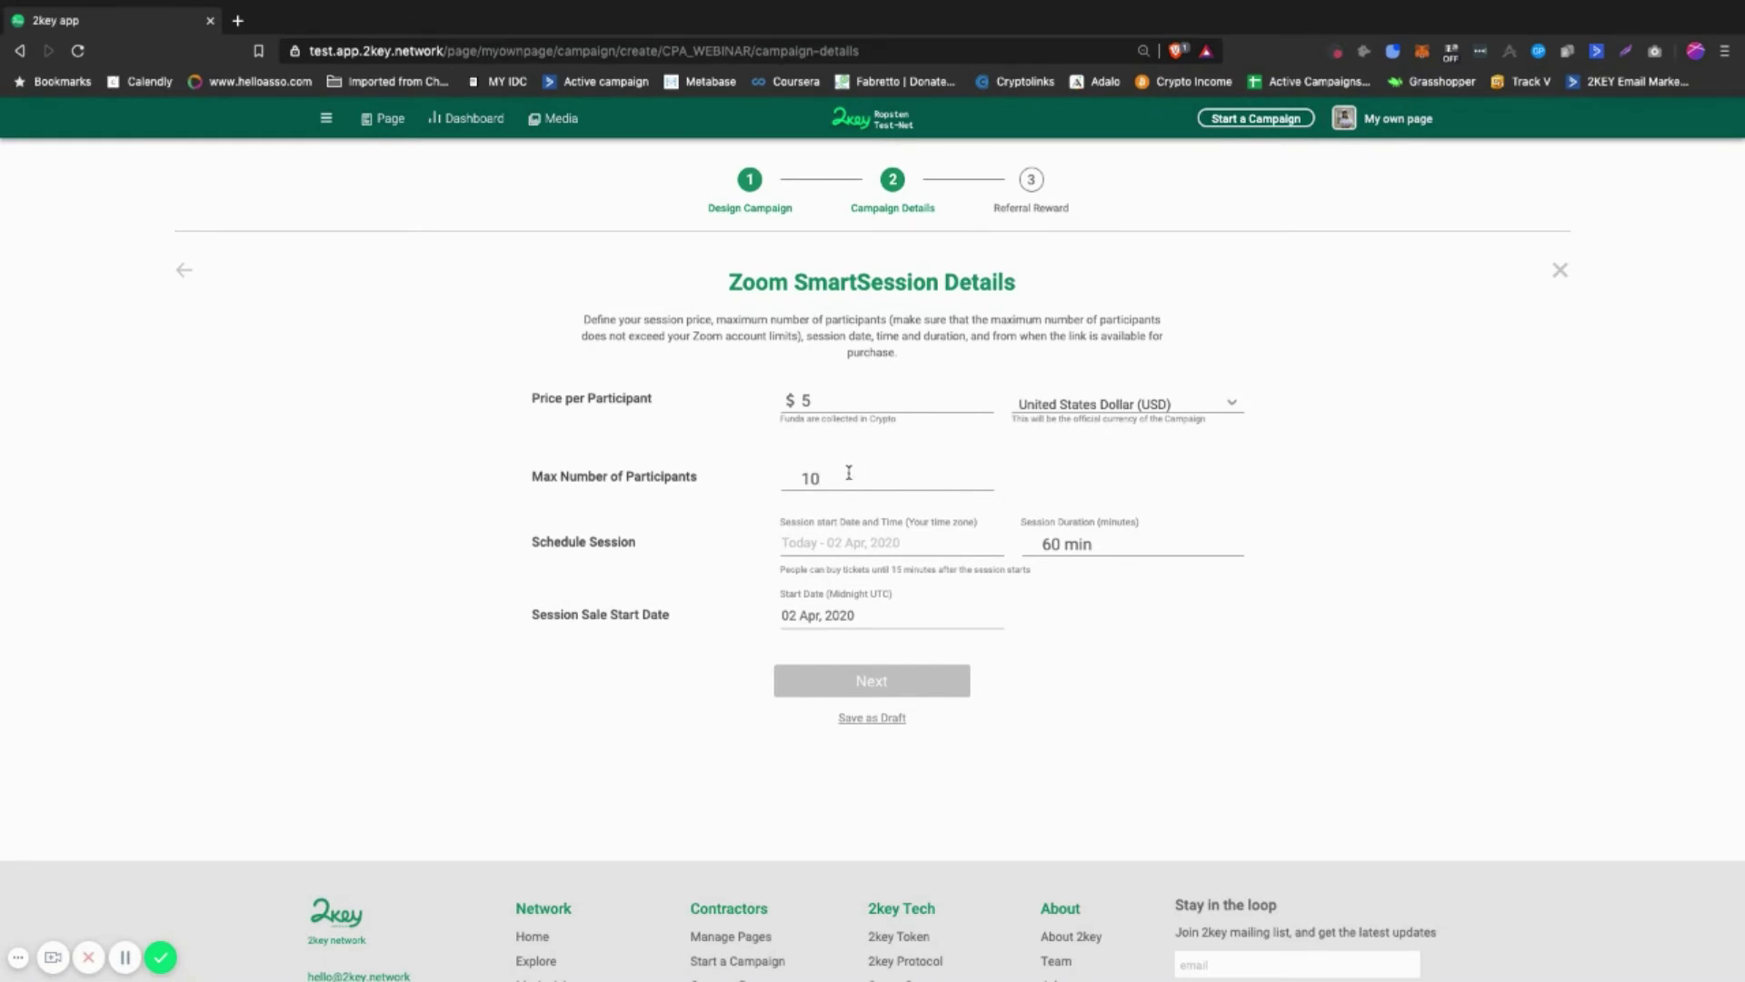
pyautogui.write('100')
pyautogui.write('60')
pyautogui.press('BackSpace')
pyautogui.press('BackSpace')
# Step: Schedule the session start for 5 April 2020 at 18:00:00 and continue
pyautogui.click(841, 535)
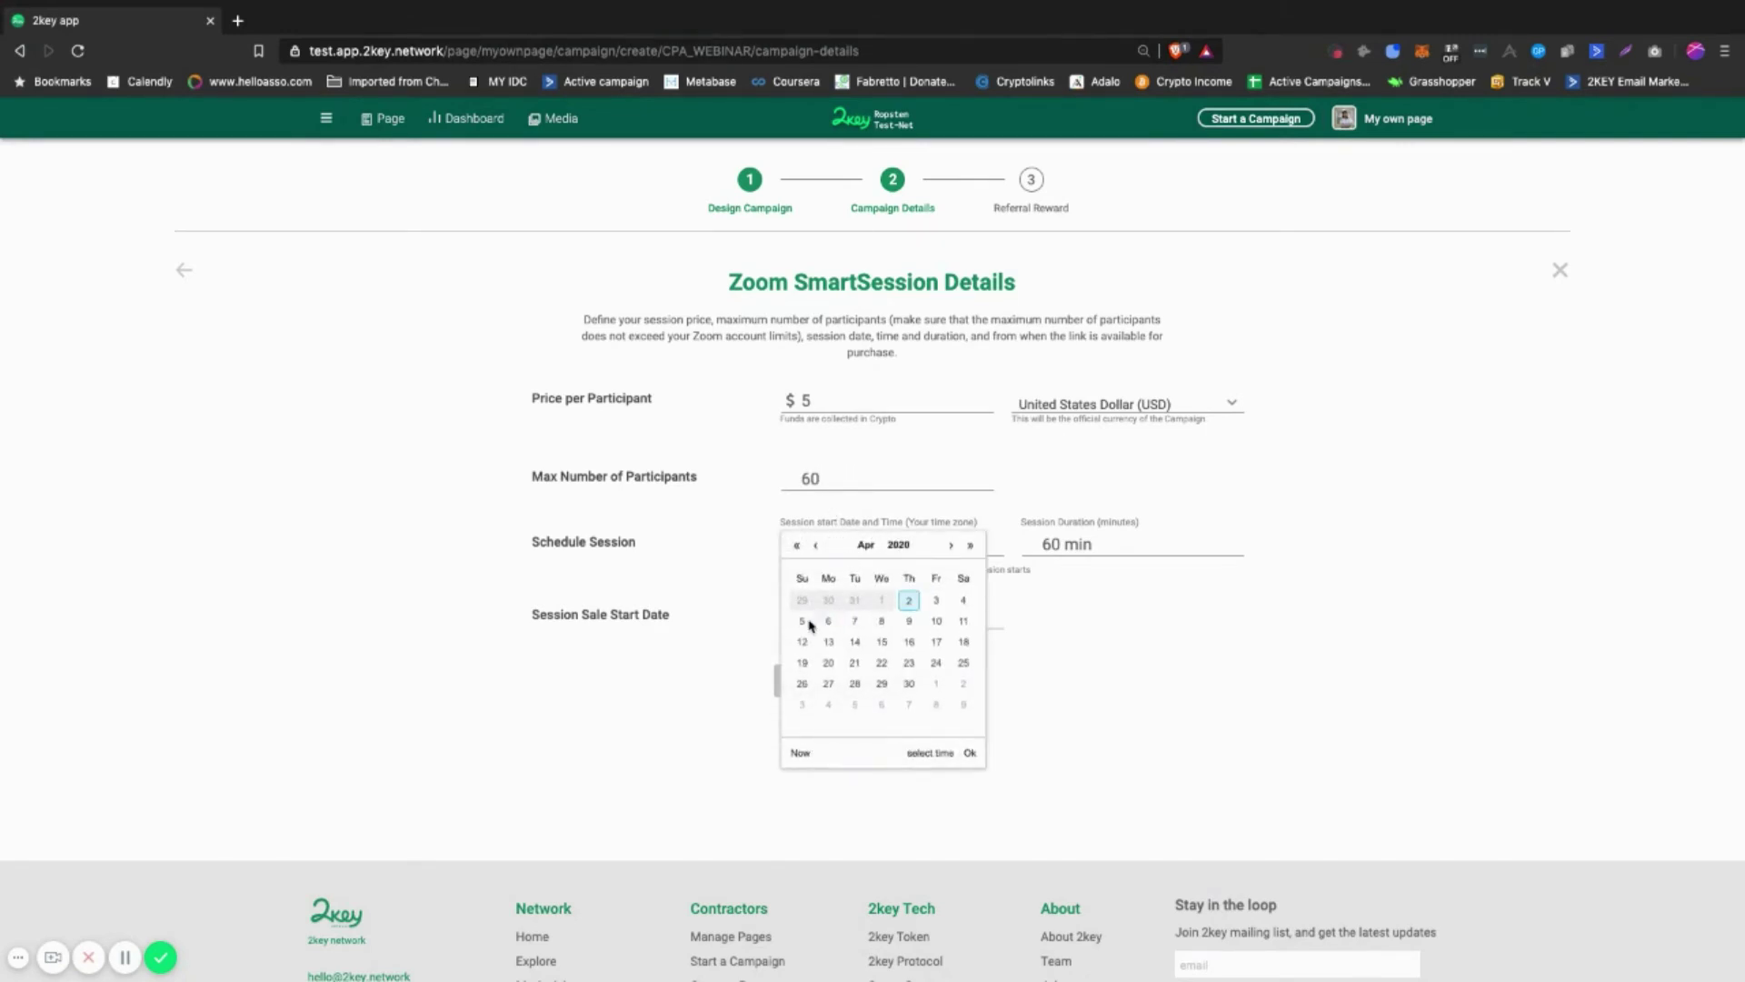
pyautogui.click(801, 626)
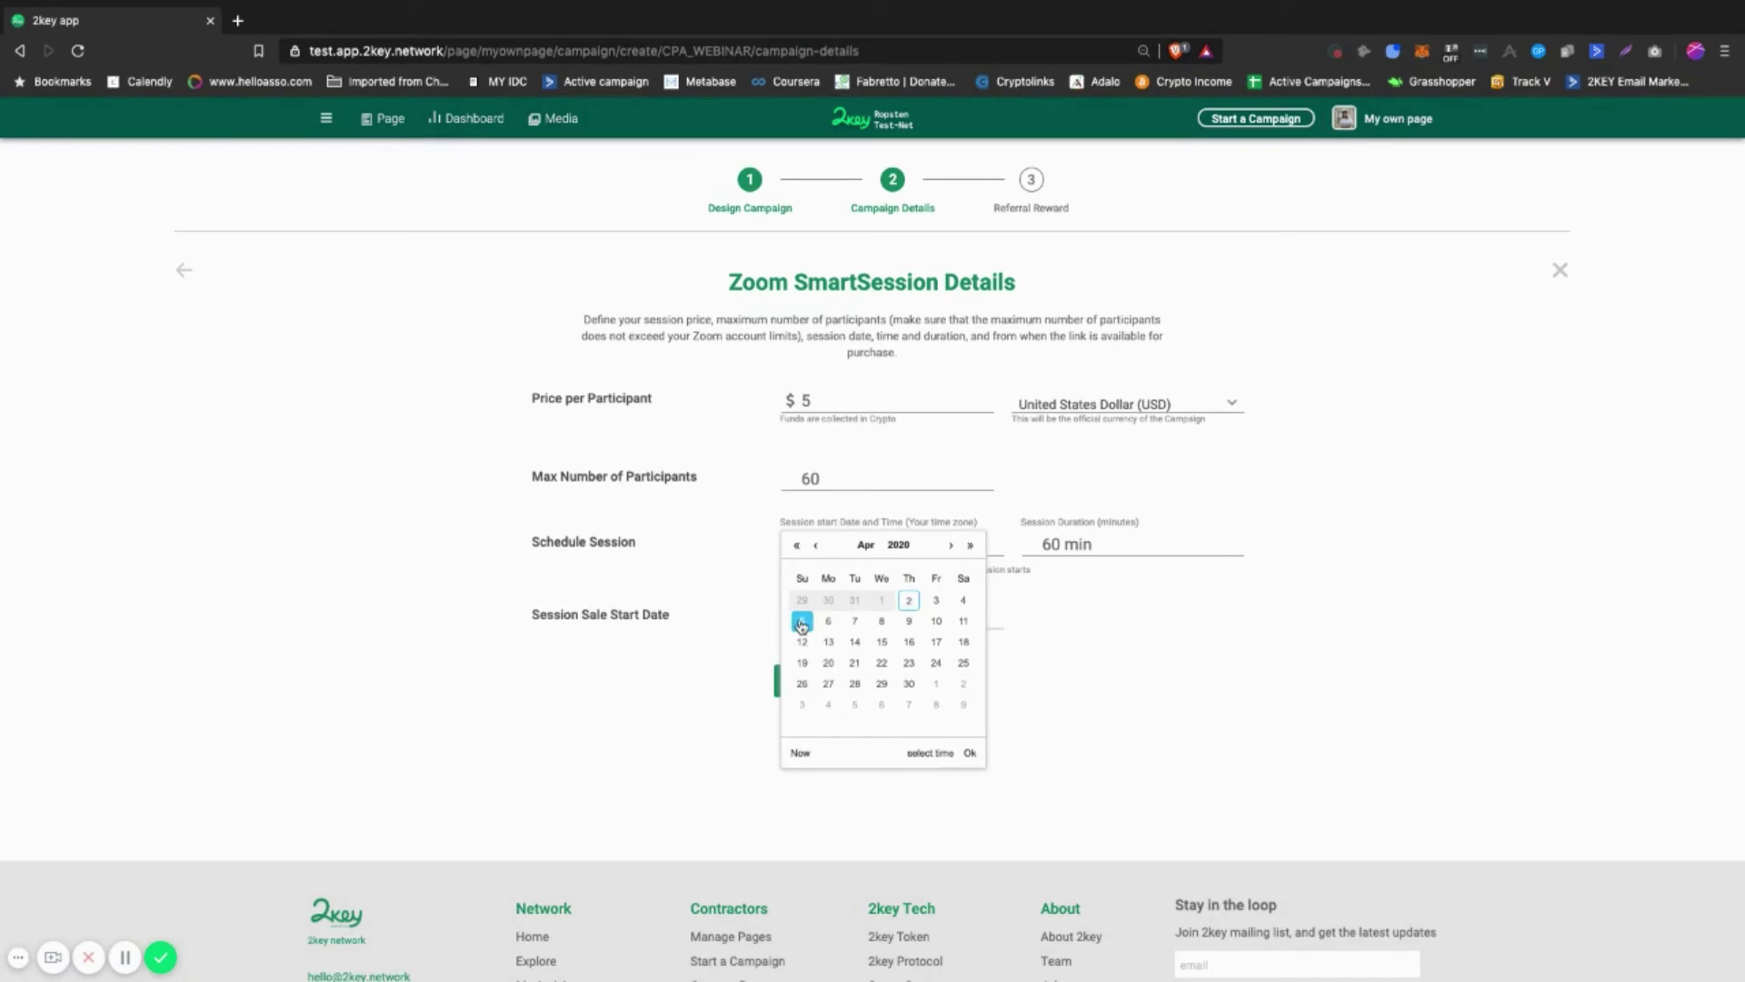
pyautogui.click(931, 753)
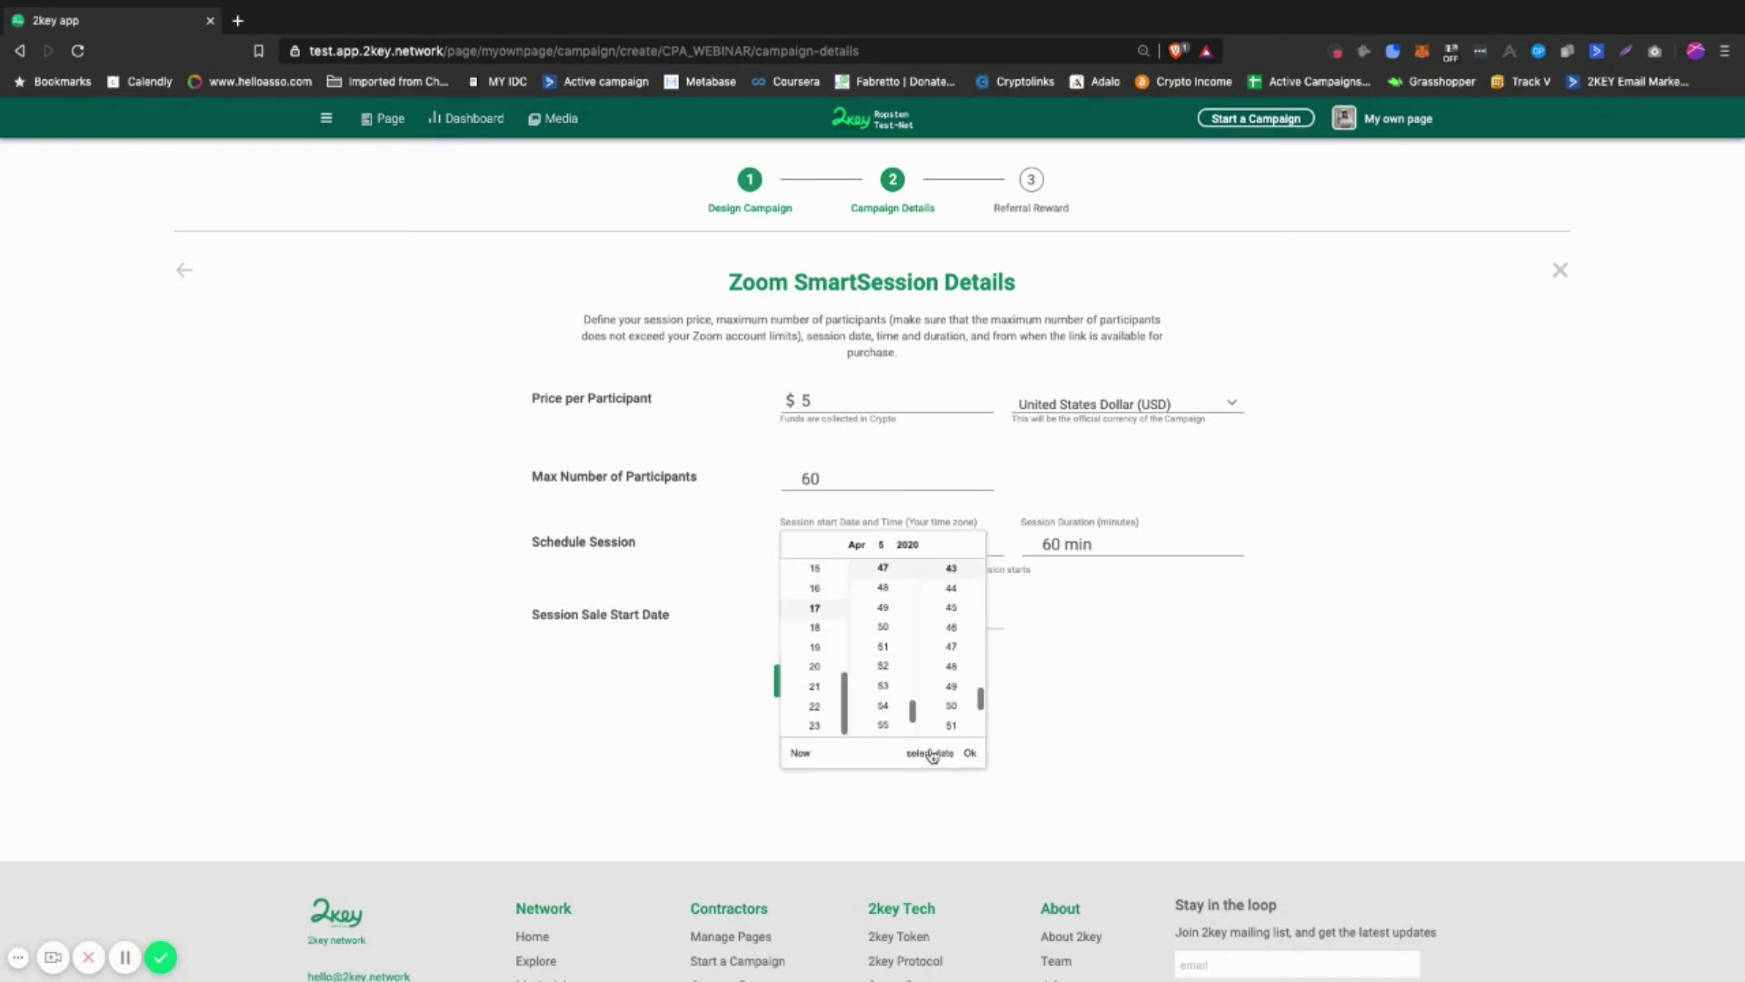
pyautogui.click(815, 627)
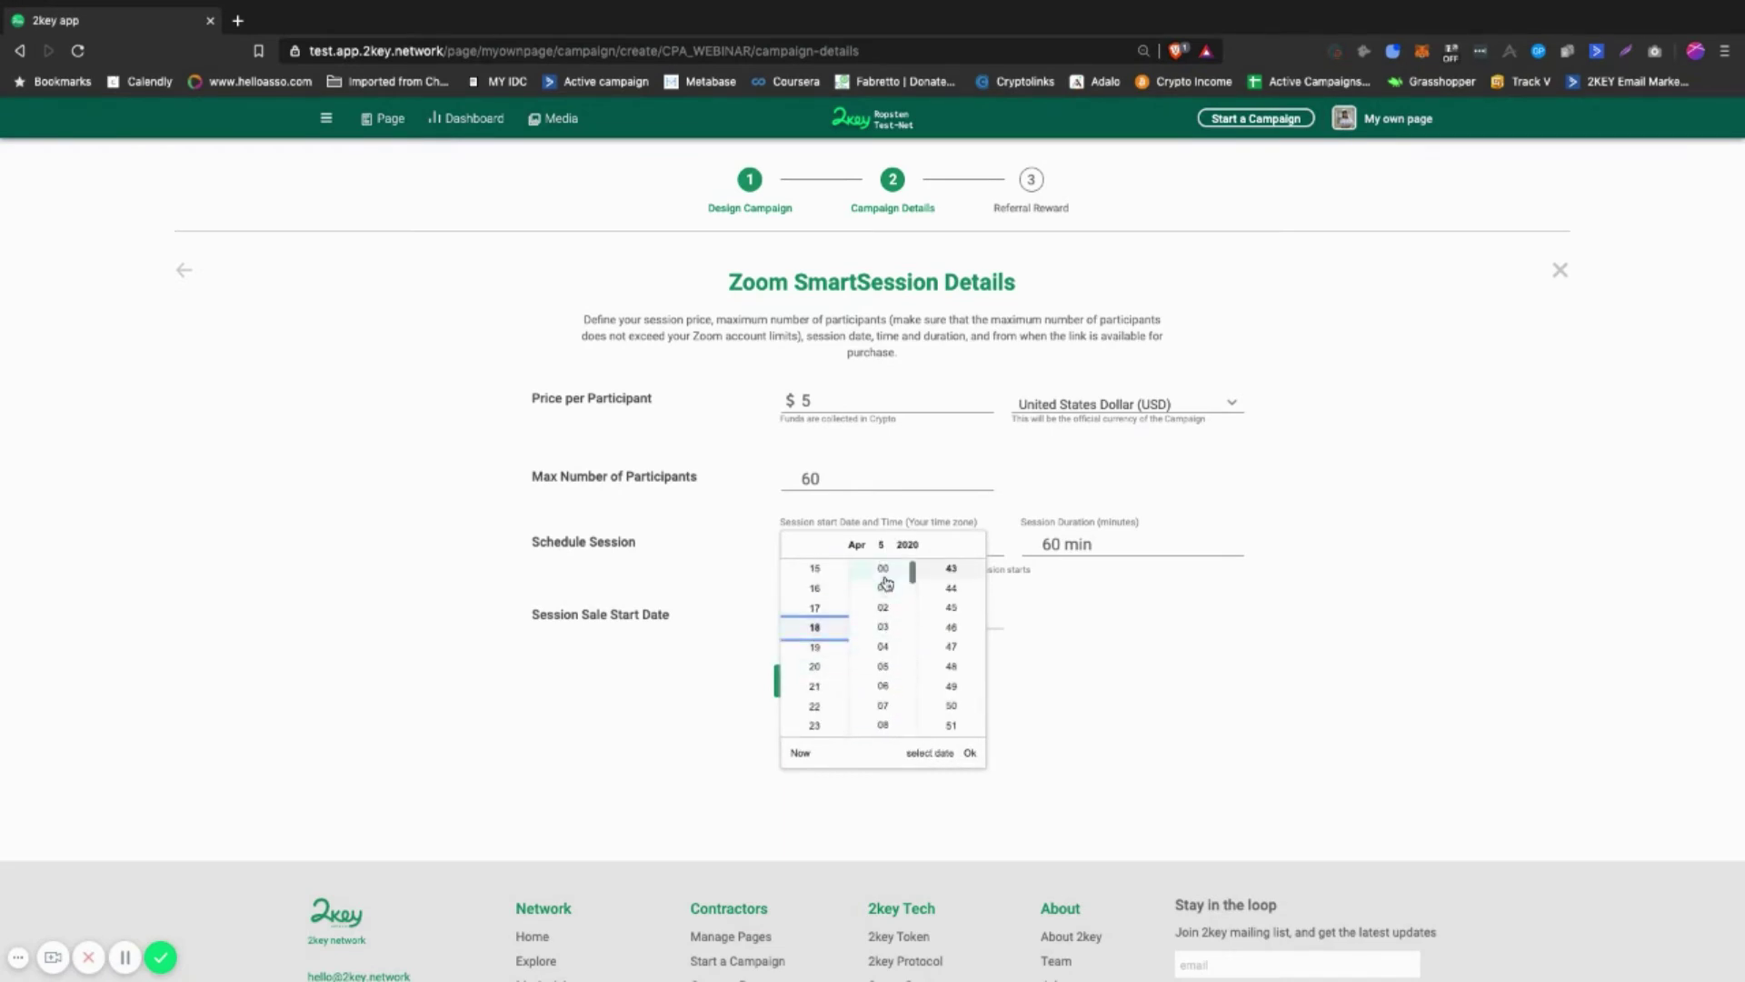
pyautogui.click(886, 571)
pyautogui.click(951, 567)
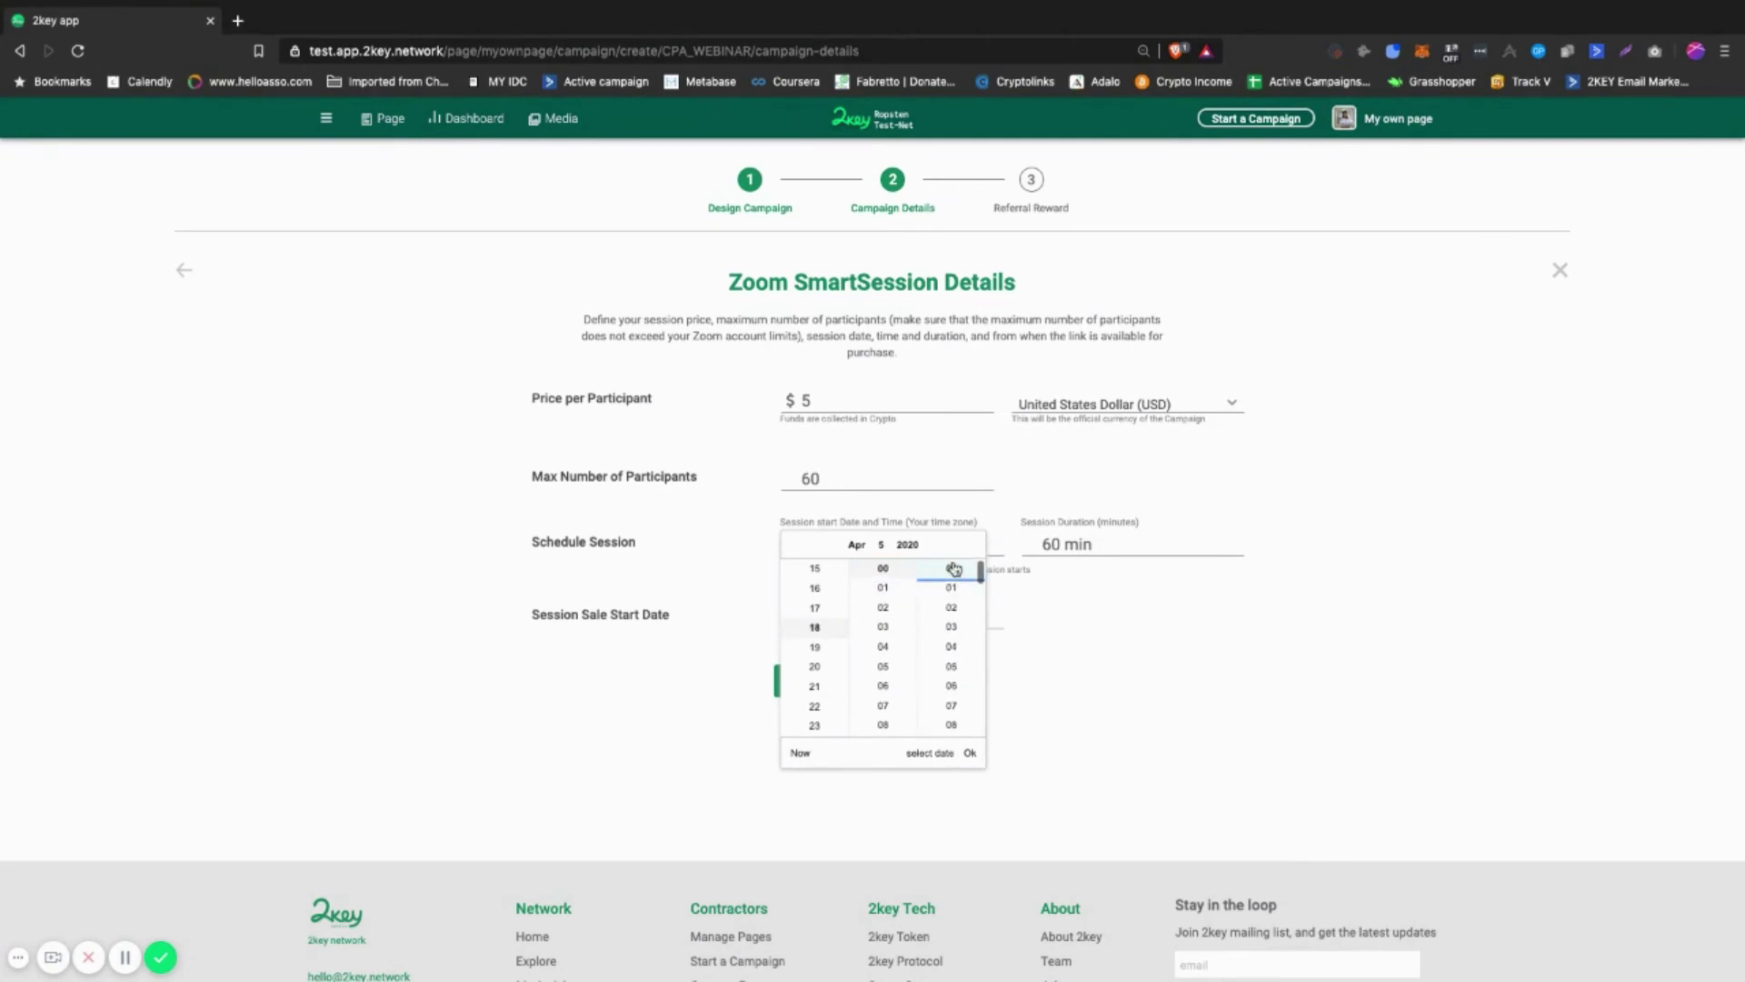
pyautogui.click(970, 754)
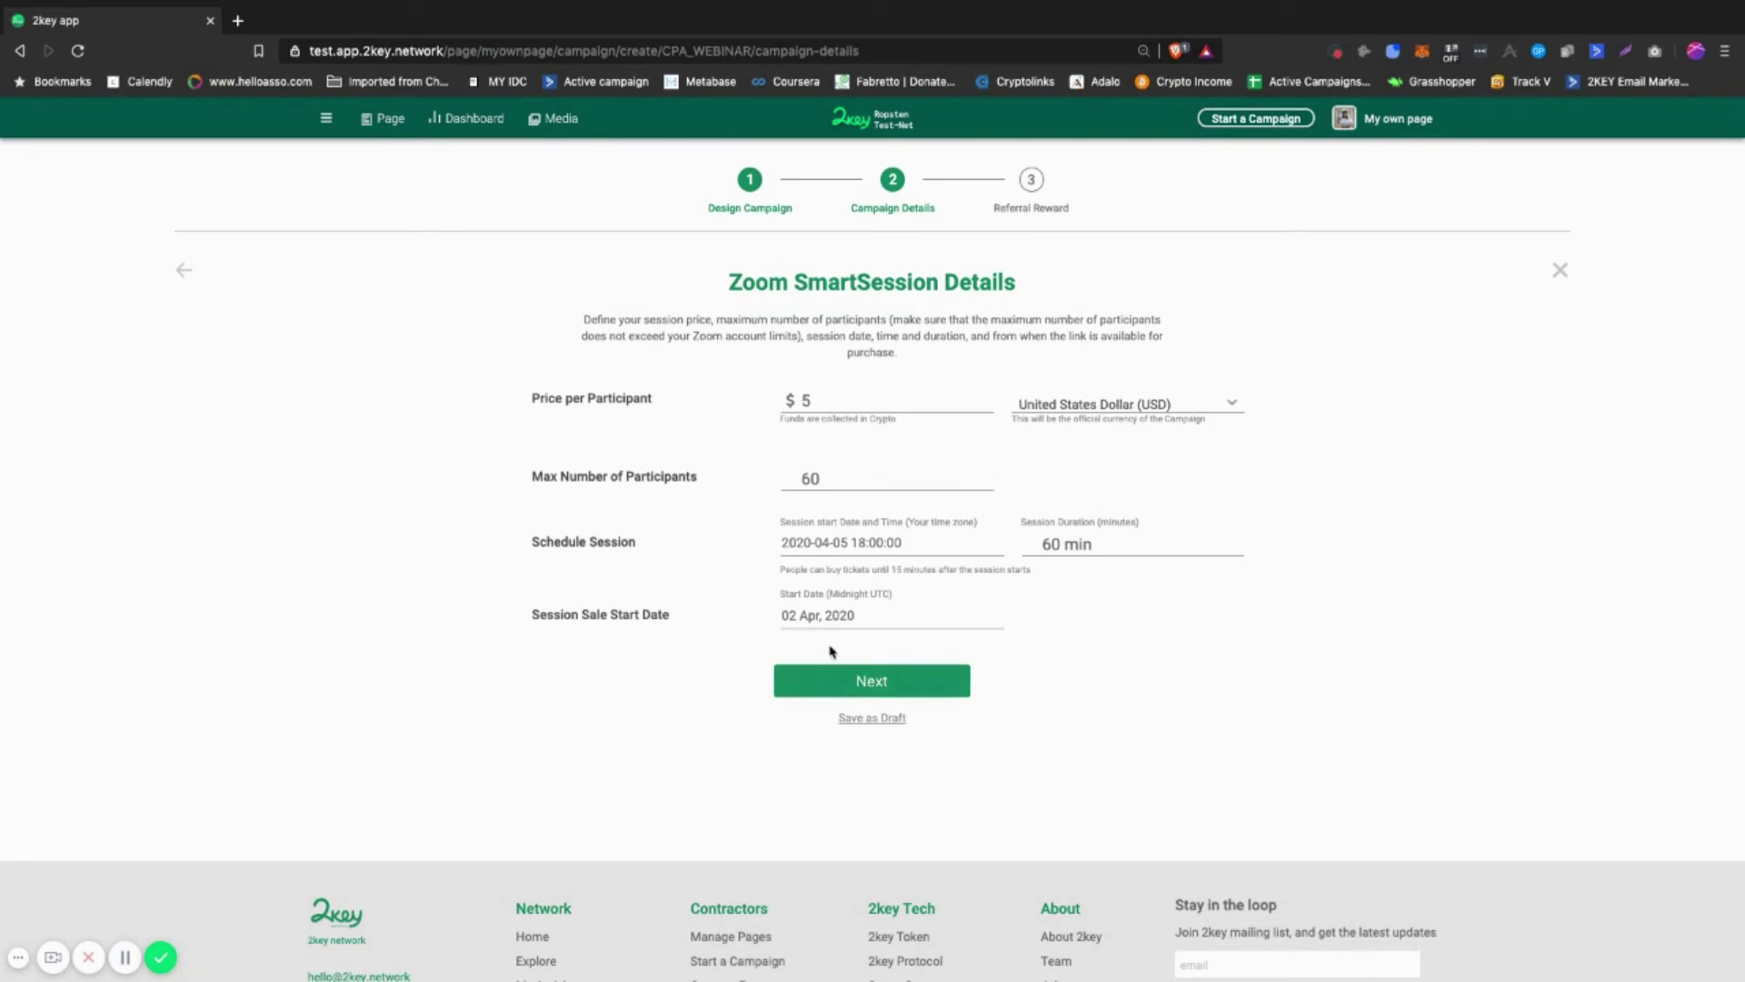
pyautogui.click(872, 688)
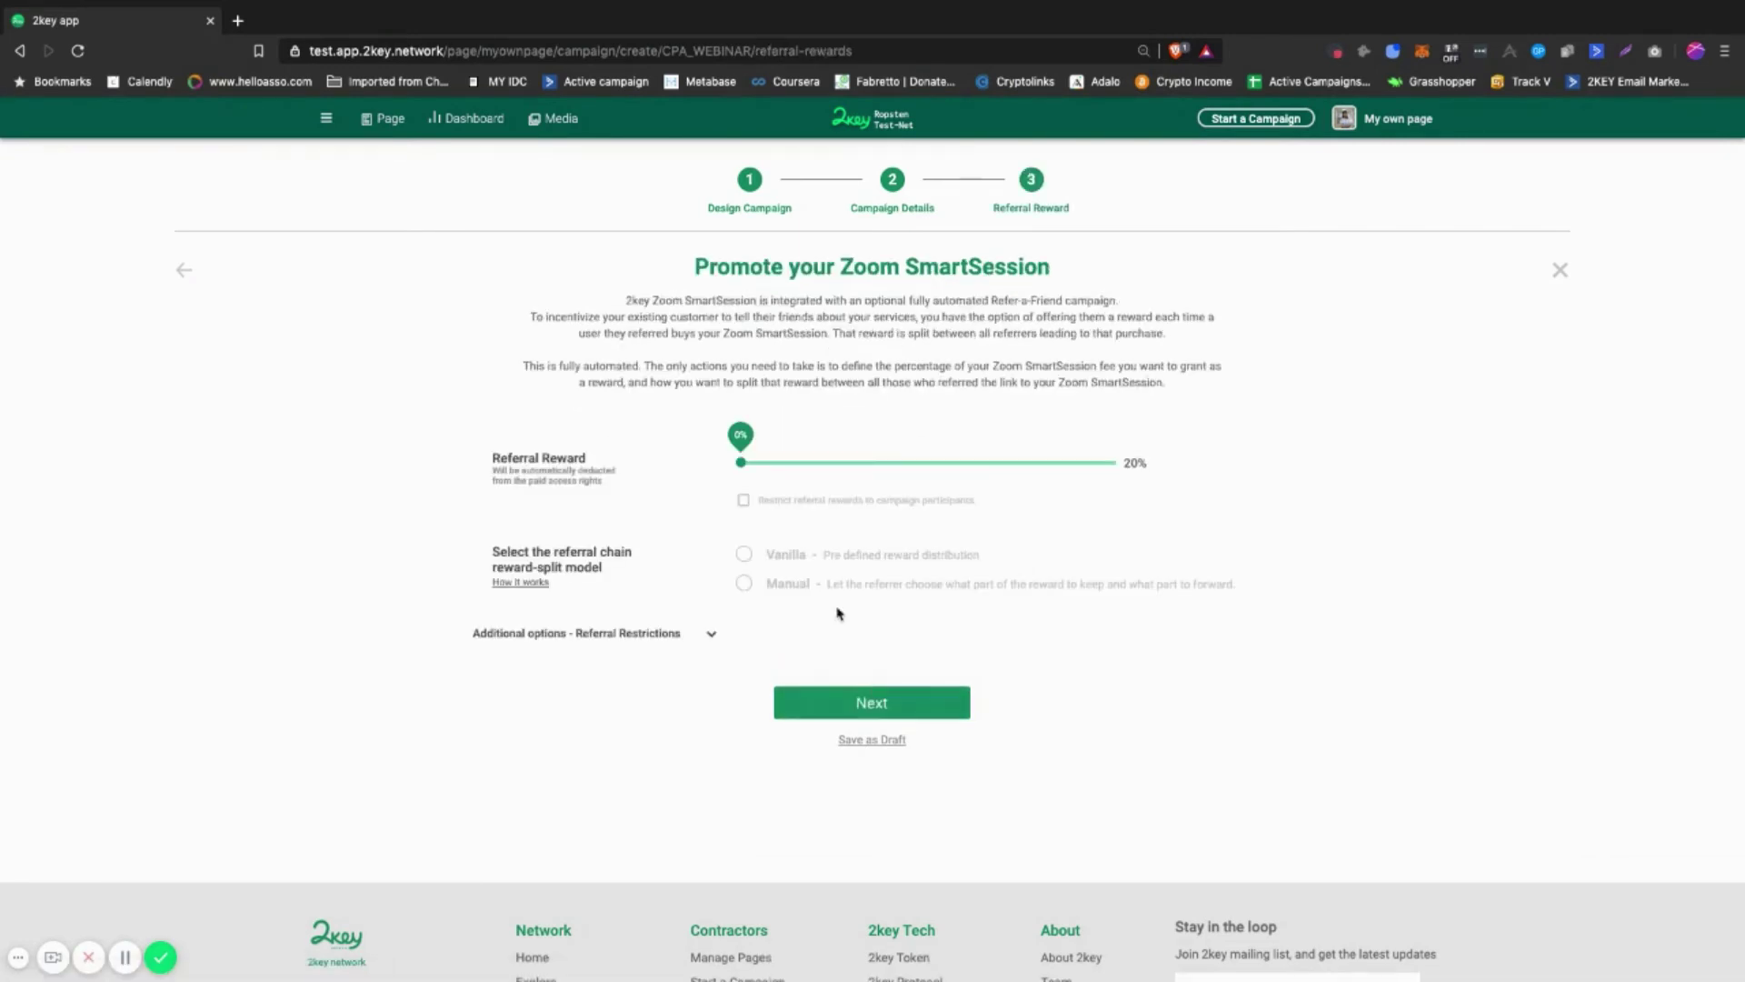
# Step: Set a 10% Vanilla referral reward split equally, showing the referrer restriction options
pyautogui.moveTo(739, 432); pyautogui.dragTo(922, 443)
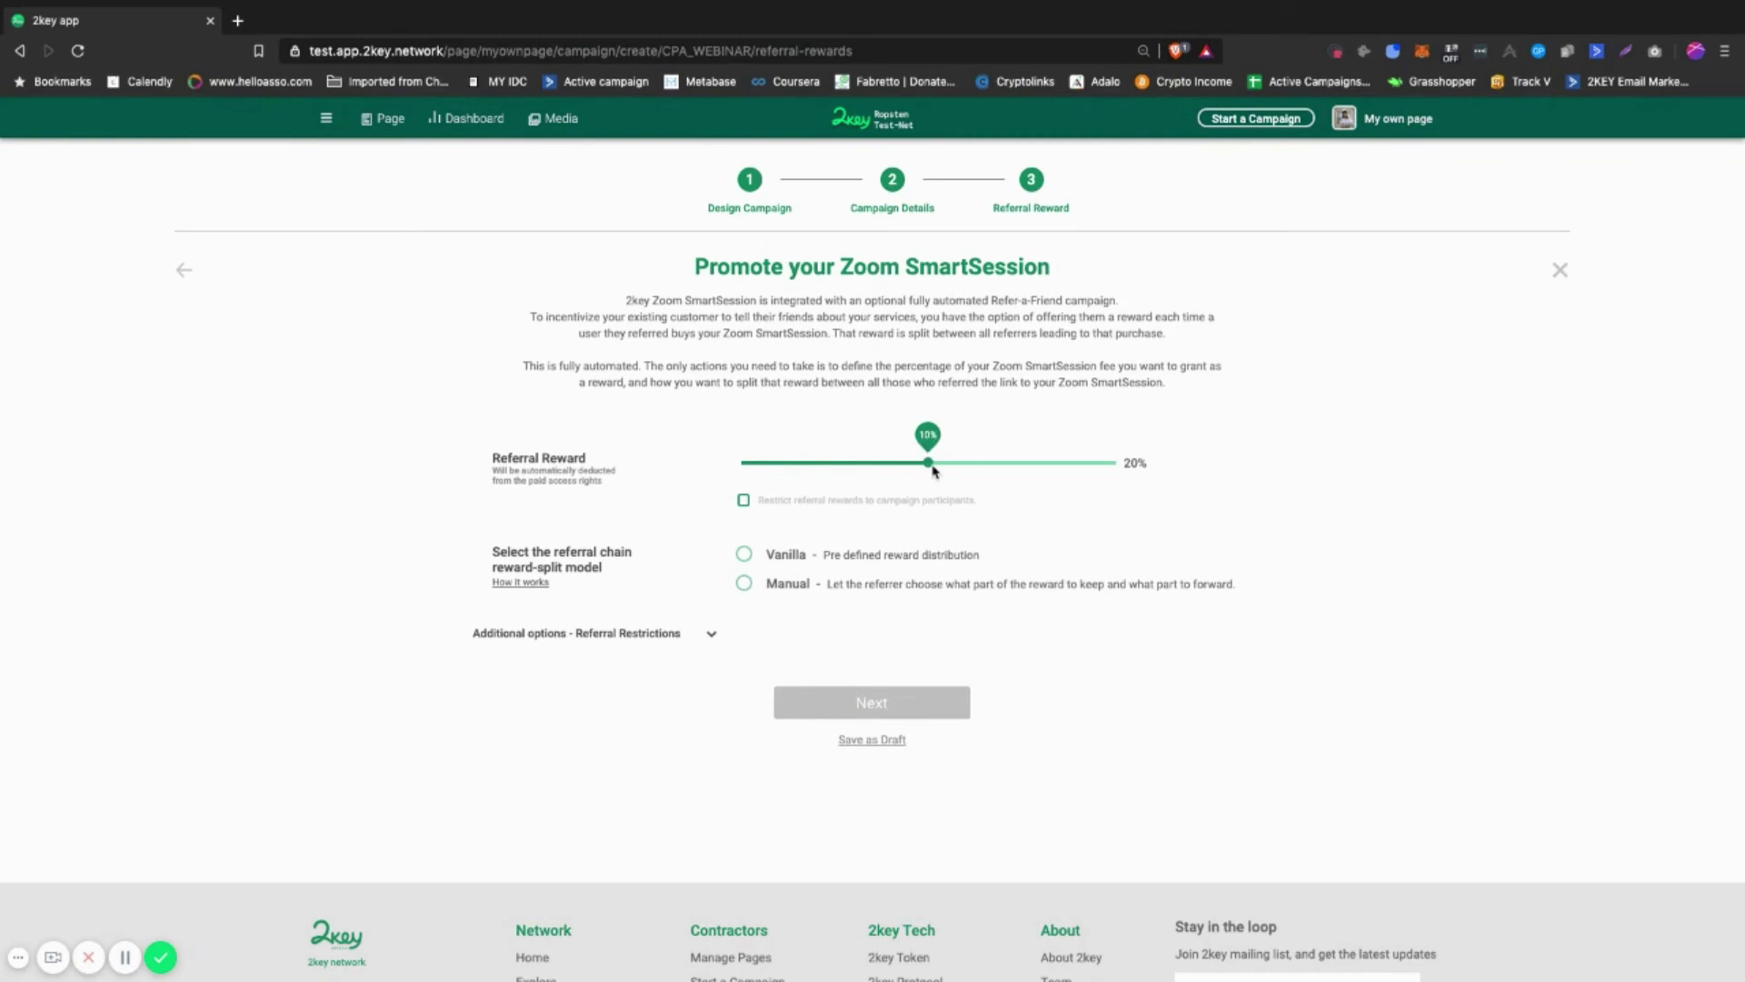
pyautogui.click(744, 554)
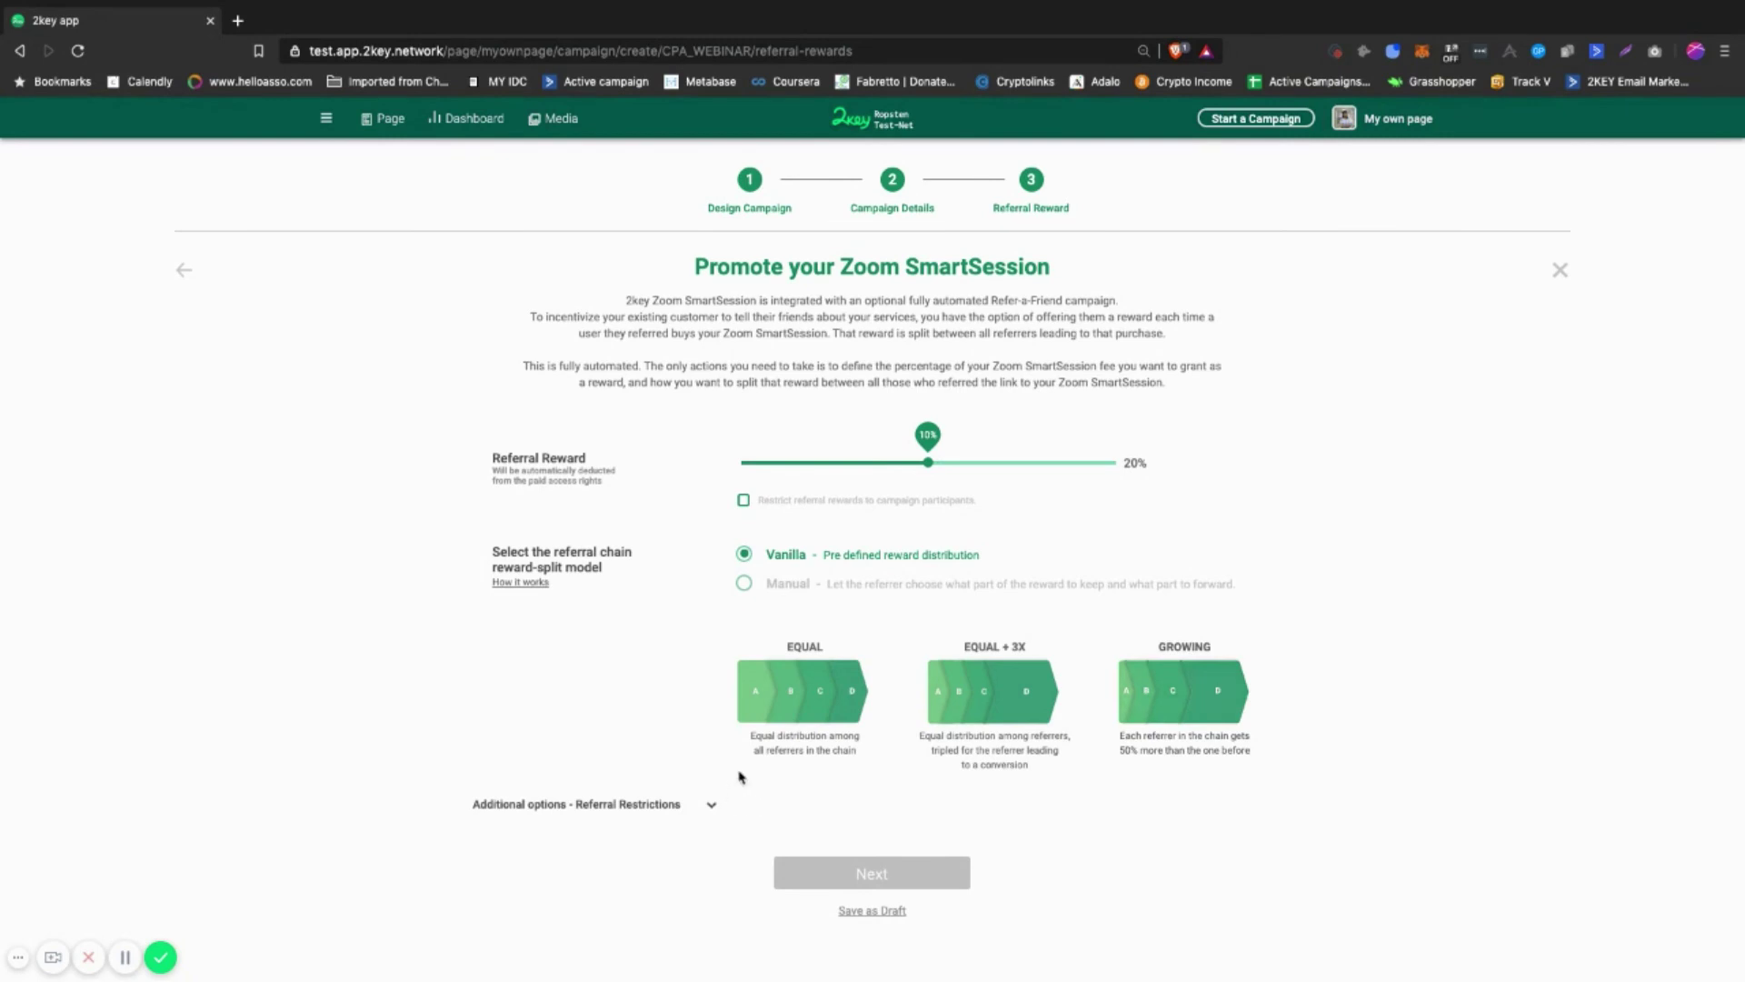
pyautogui.click(768, 723)
pyautogui.click(713, 808)
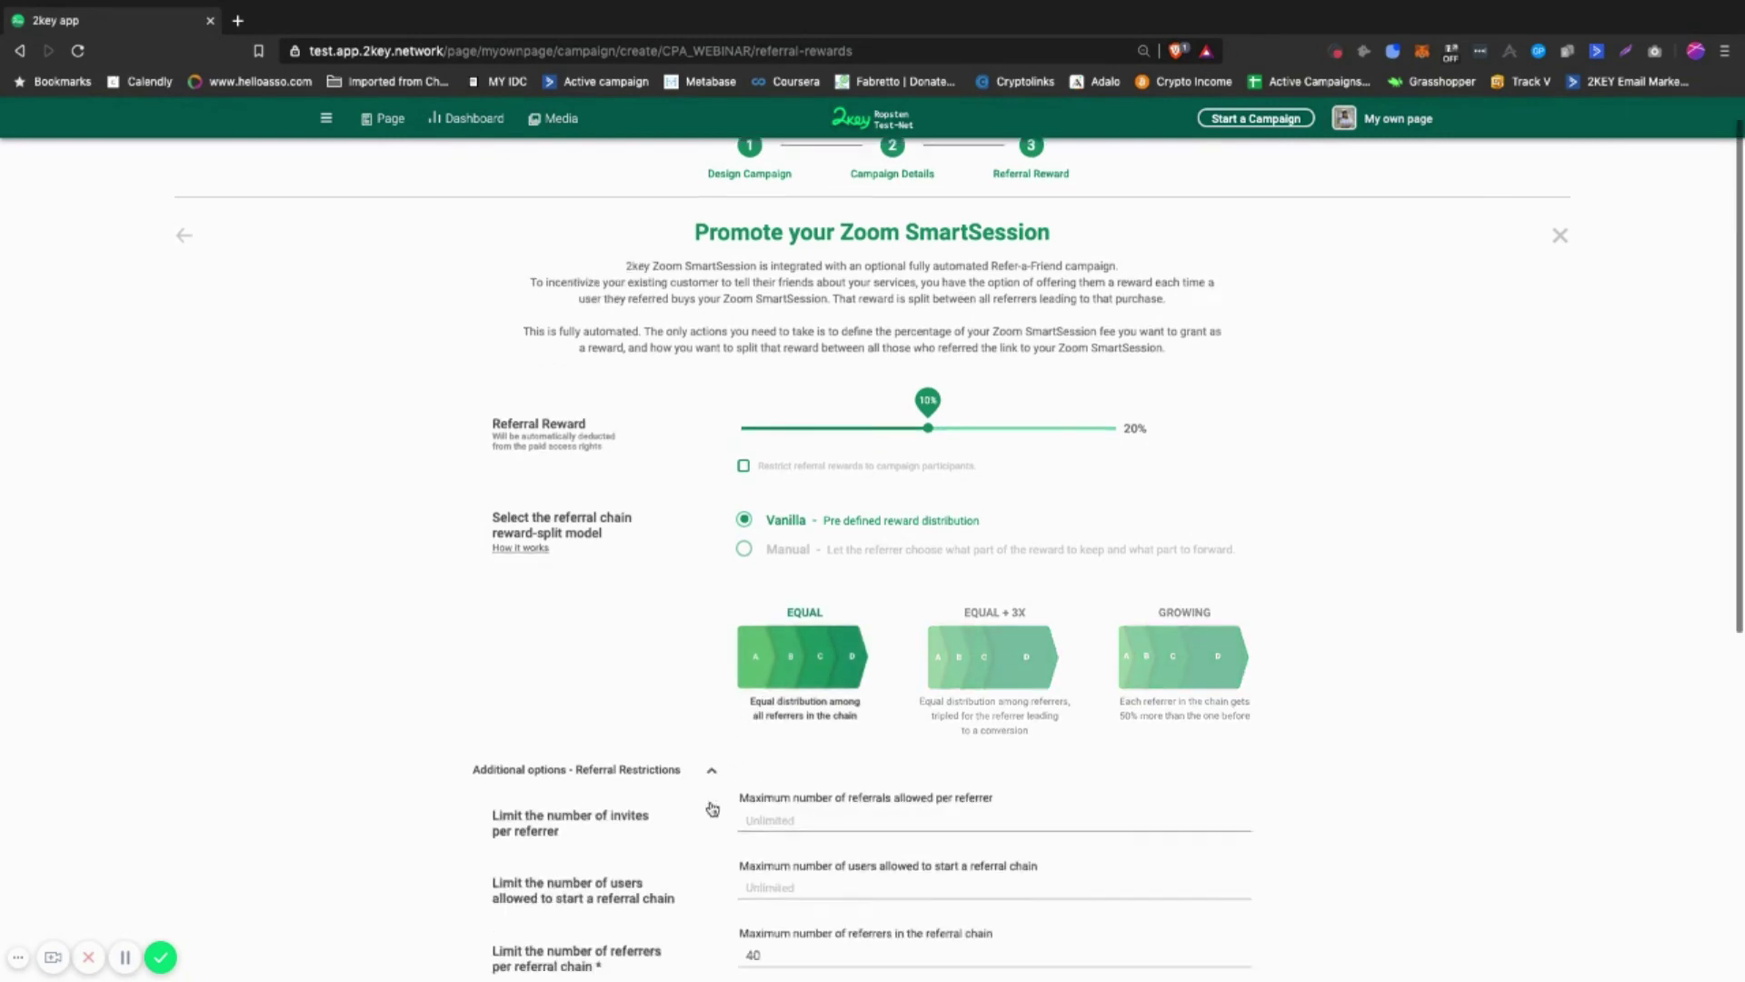
pyautogui.scroll(-3, 713, 808)
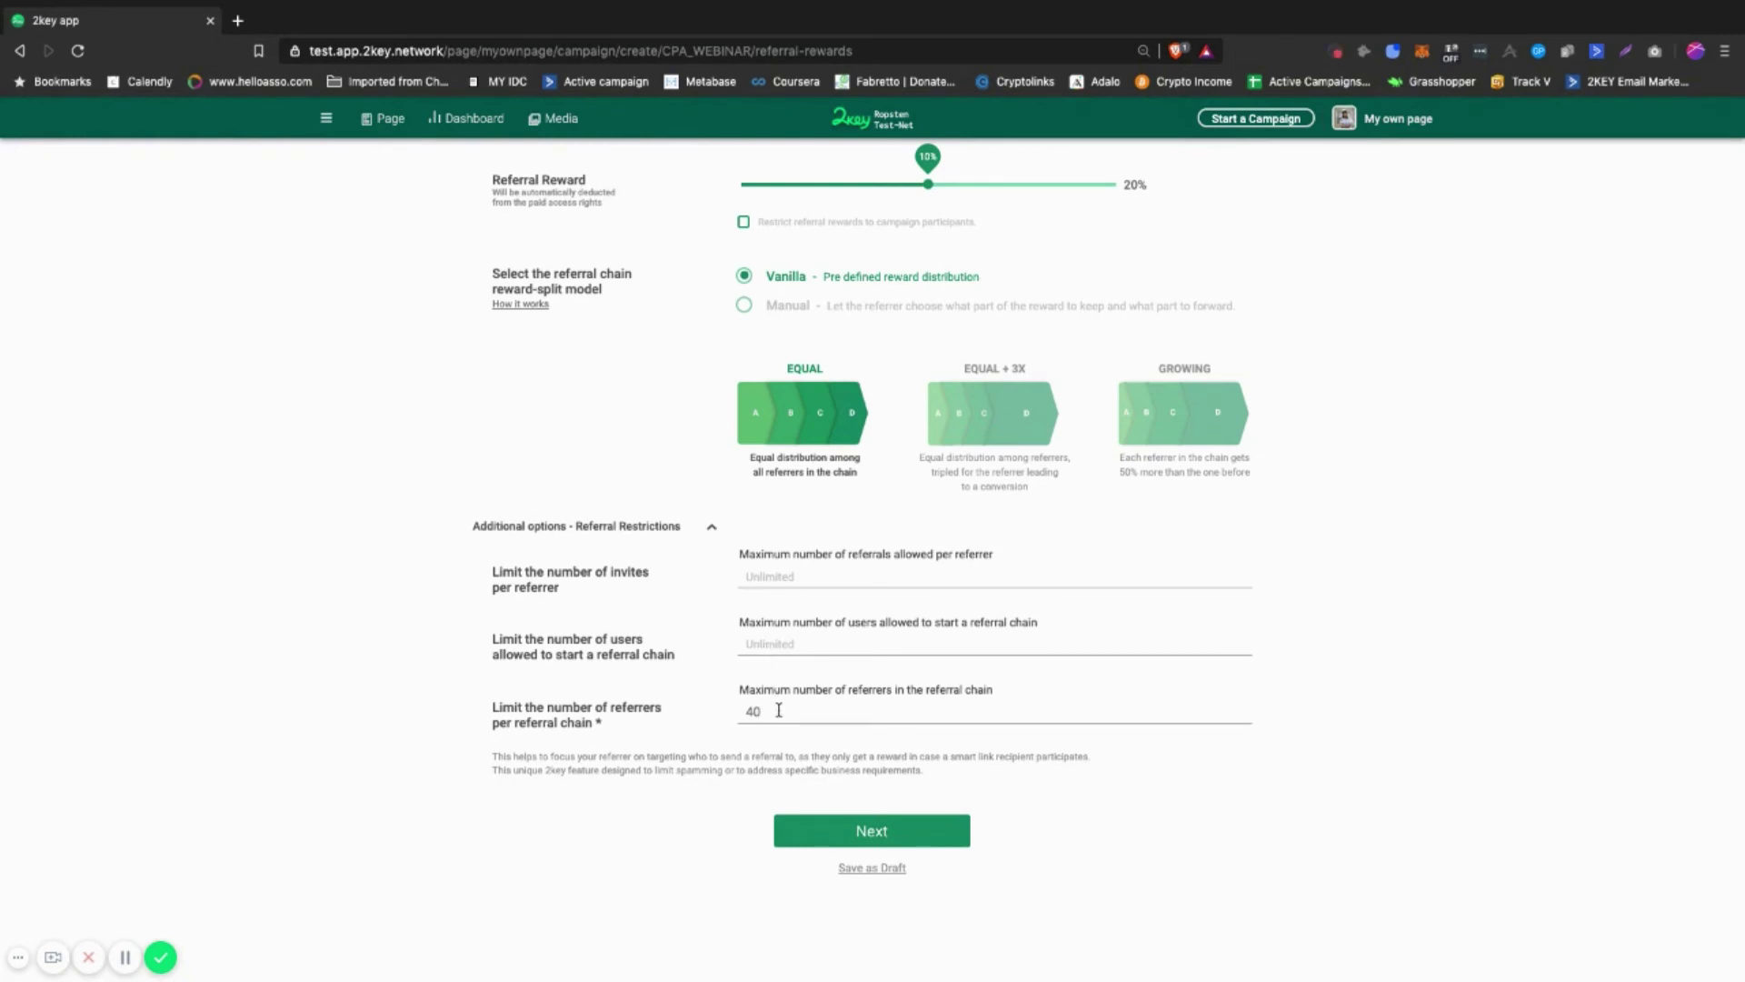
# Step: Review the Biology session contract details and deploy the contract
pyautogui.click(872, 830)
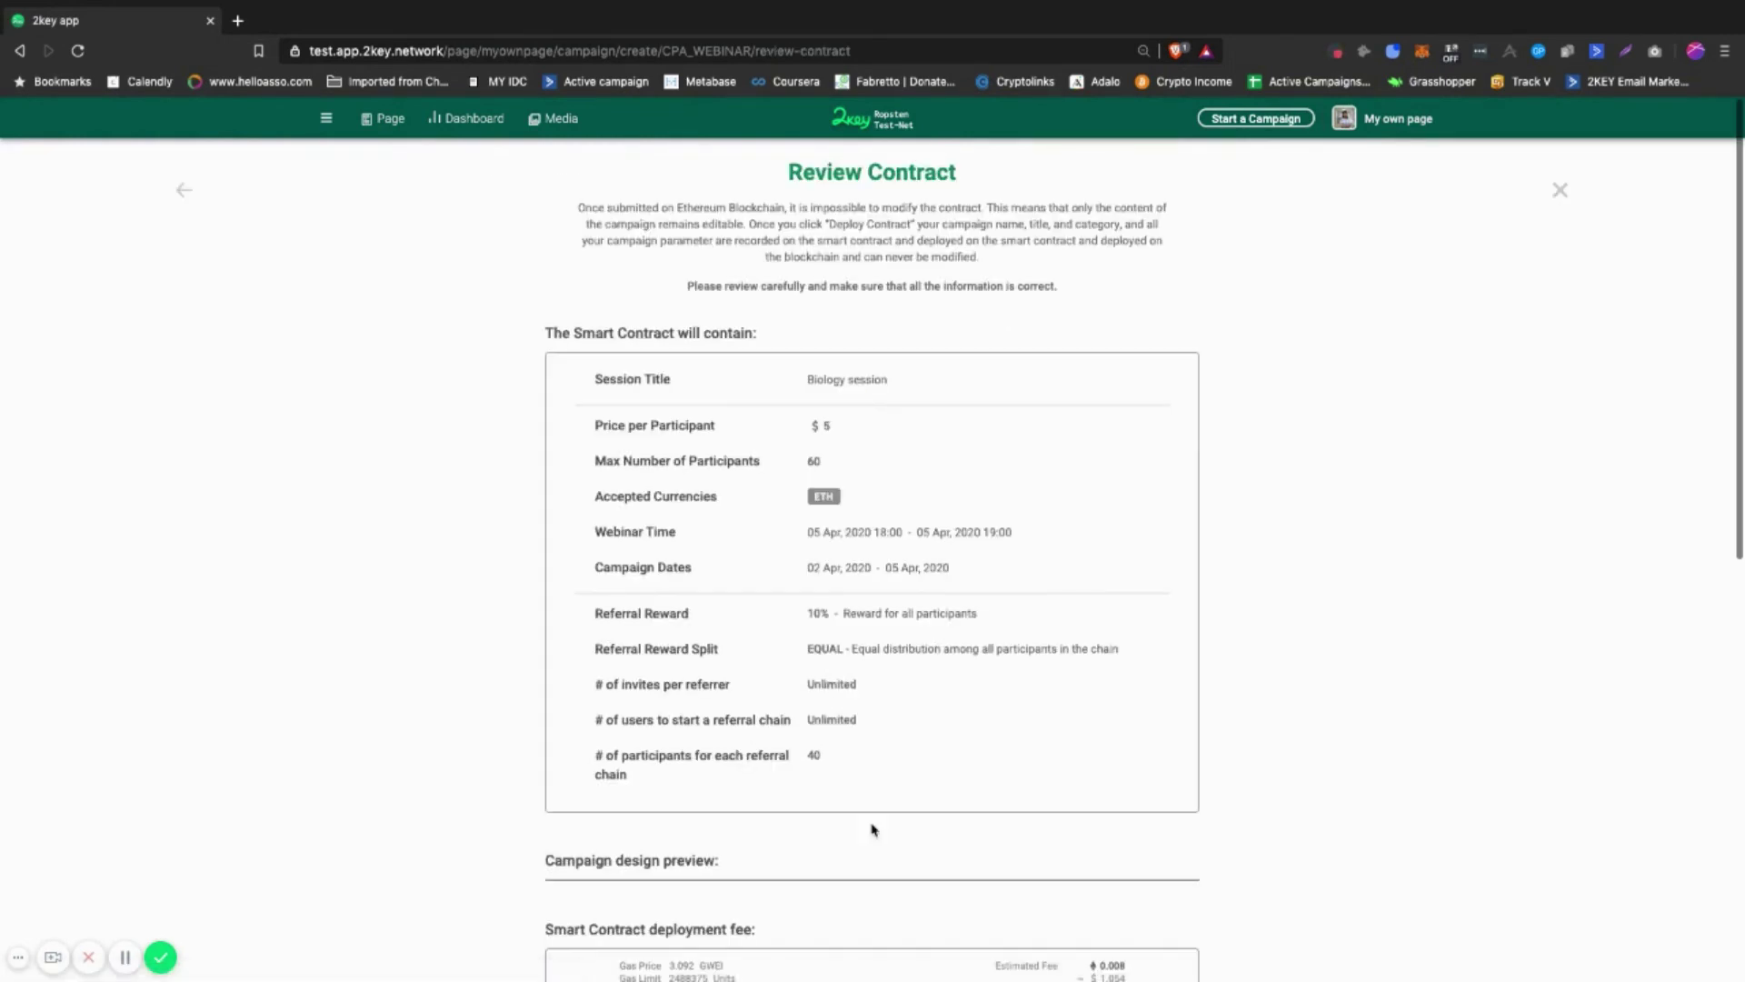
pyautogui.scroll(-3, 873, 829)
pyautogui.scroll(-2, 872, 830)
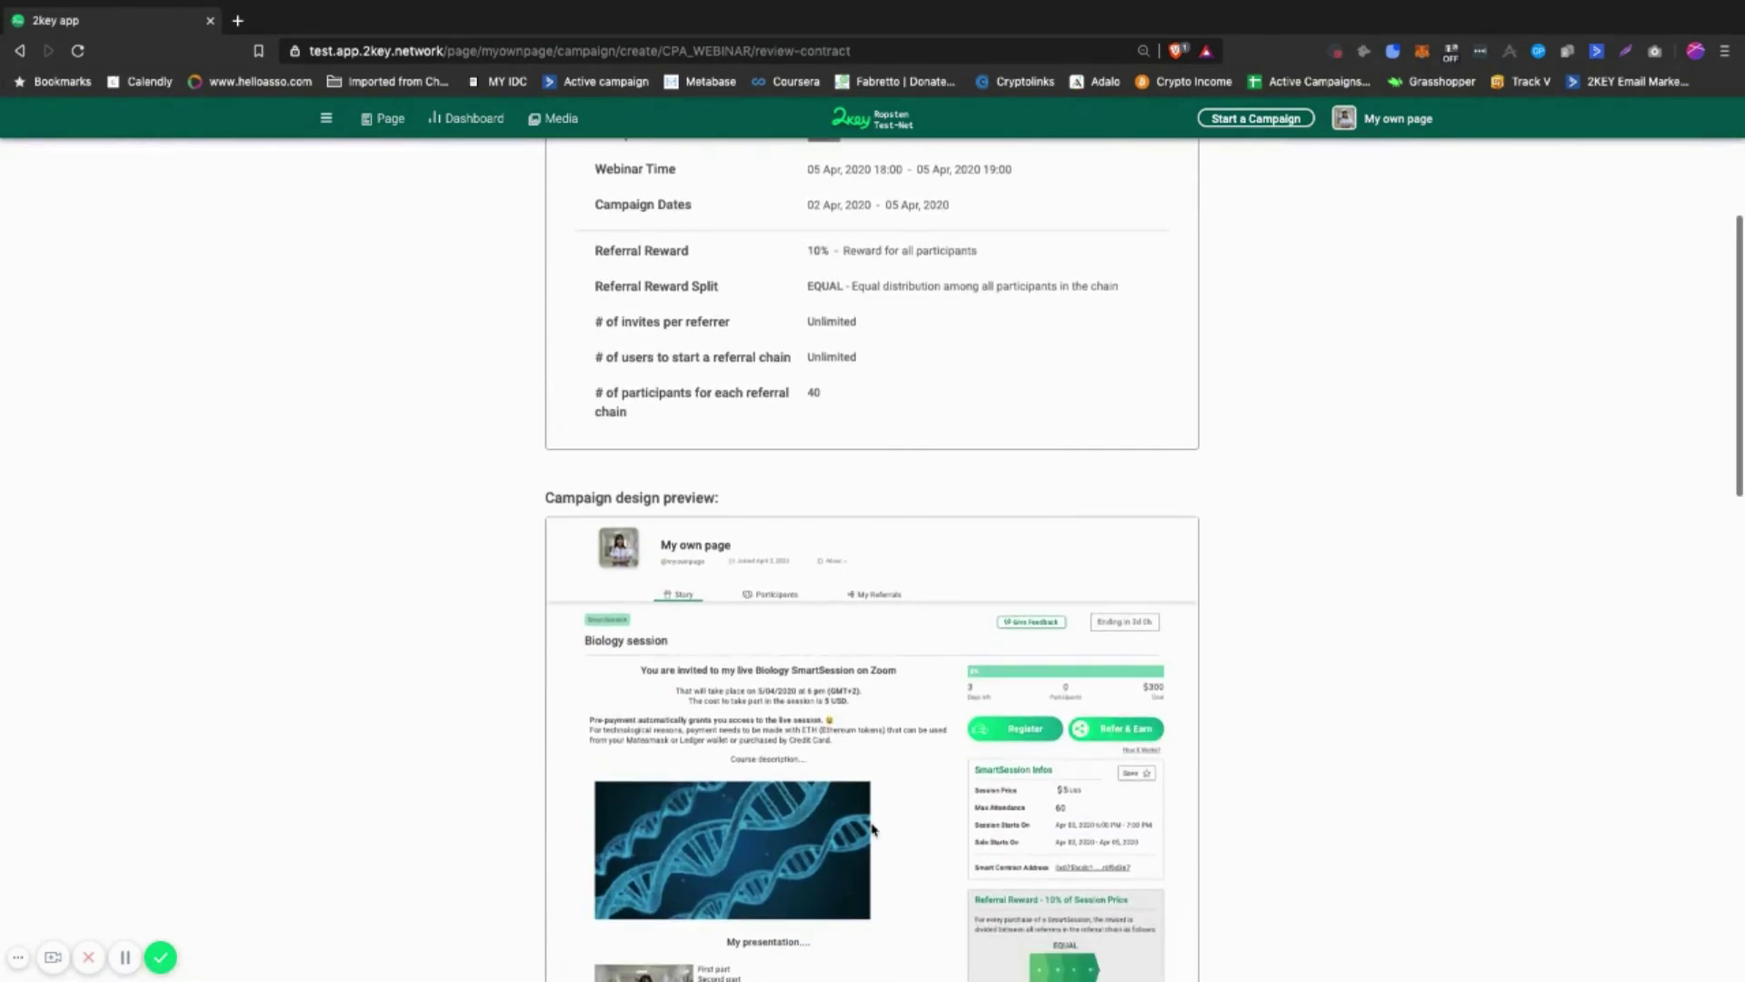
pyautogui.scroll(-3, 871, 829)
pyautogui.scroll(-1, 871, 830)
pyautogui.scroll(-1, 872, 829)
pyautogui.scroll(-1, 871, 830)
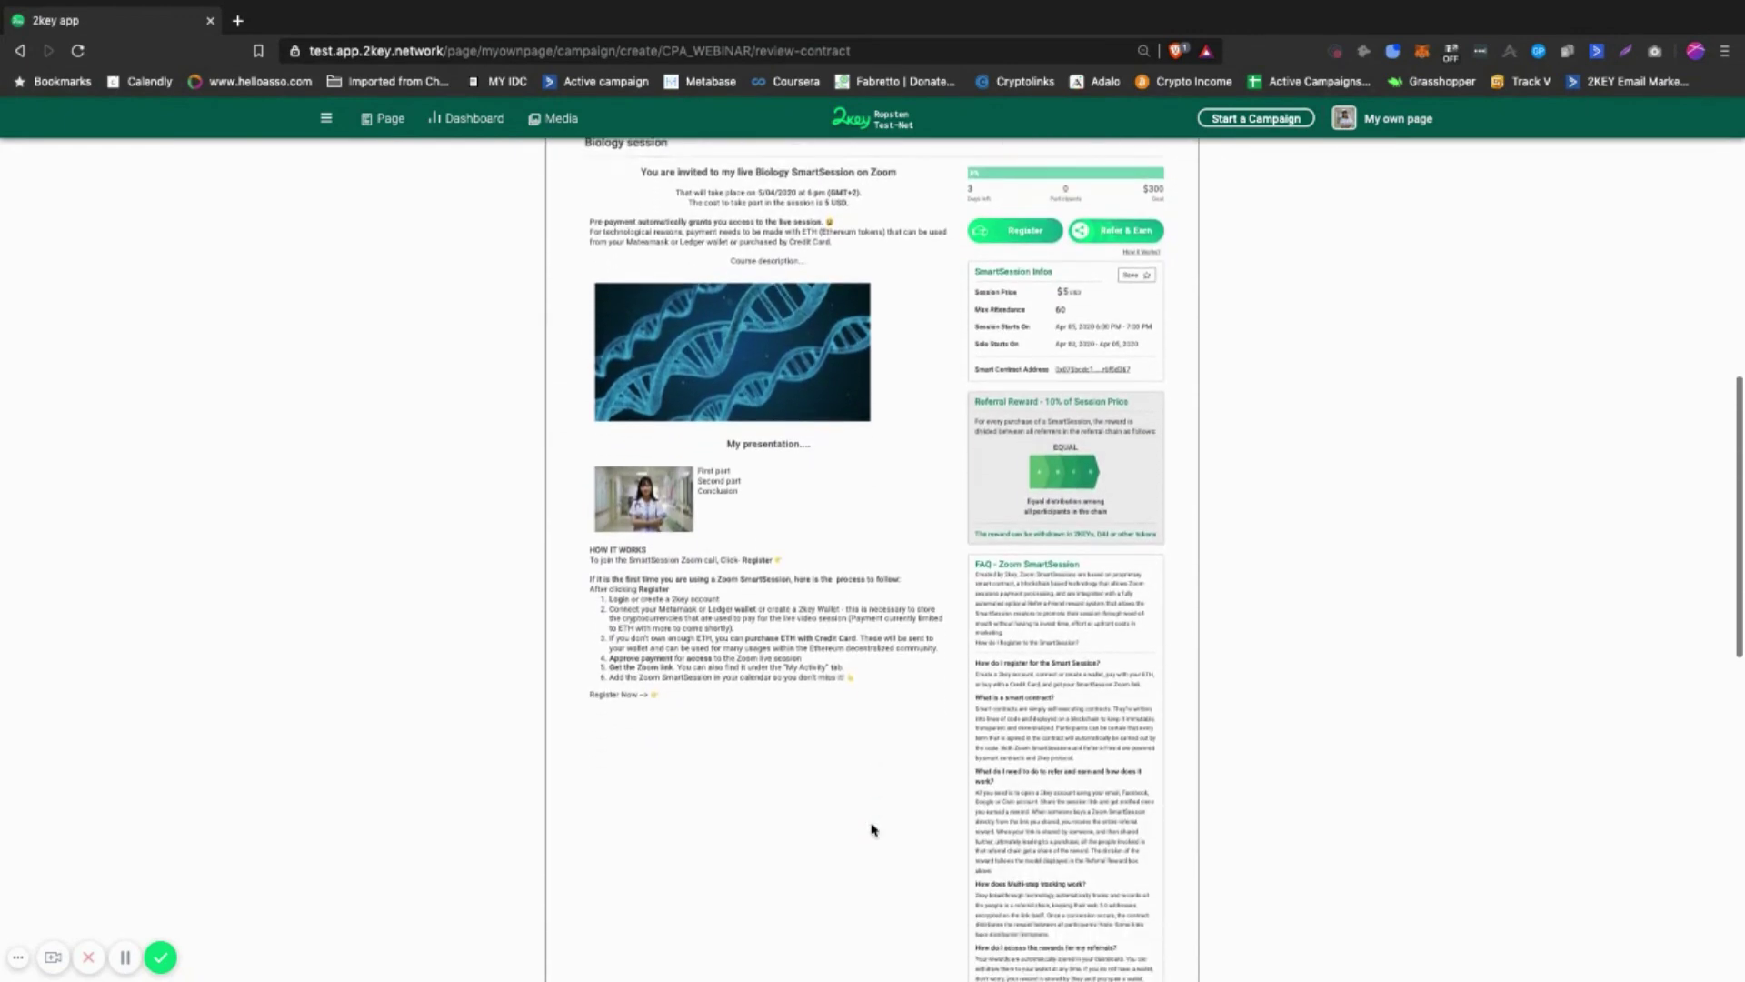
pyautogui.scroll(-3, 871, 830)
pyautogui.scroll(-1, 872, 829)
pyautogui.scroll(-2, 872, 829)
pyautogui.scroll(-1, 872, 830)
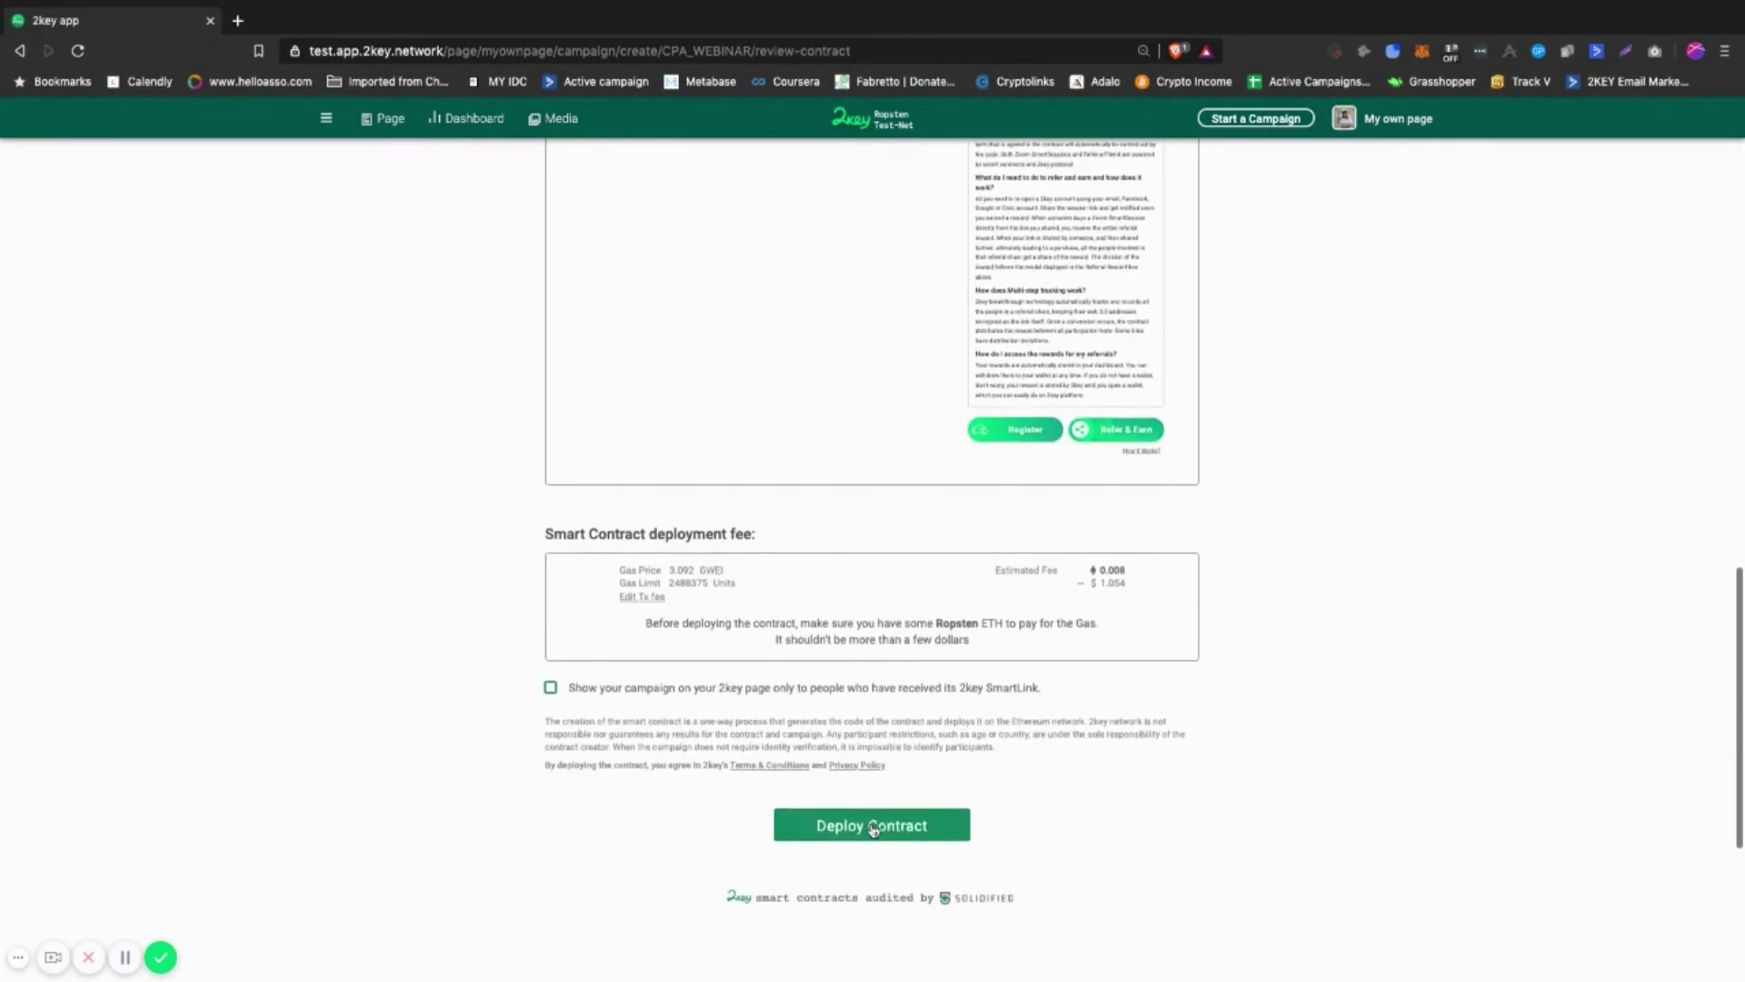
pyautogui.click(871, 830)
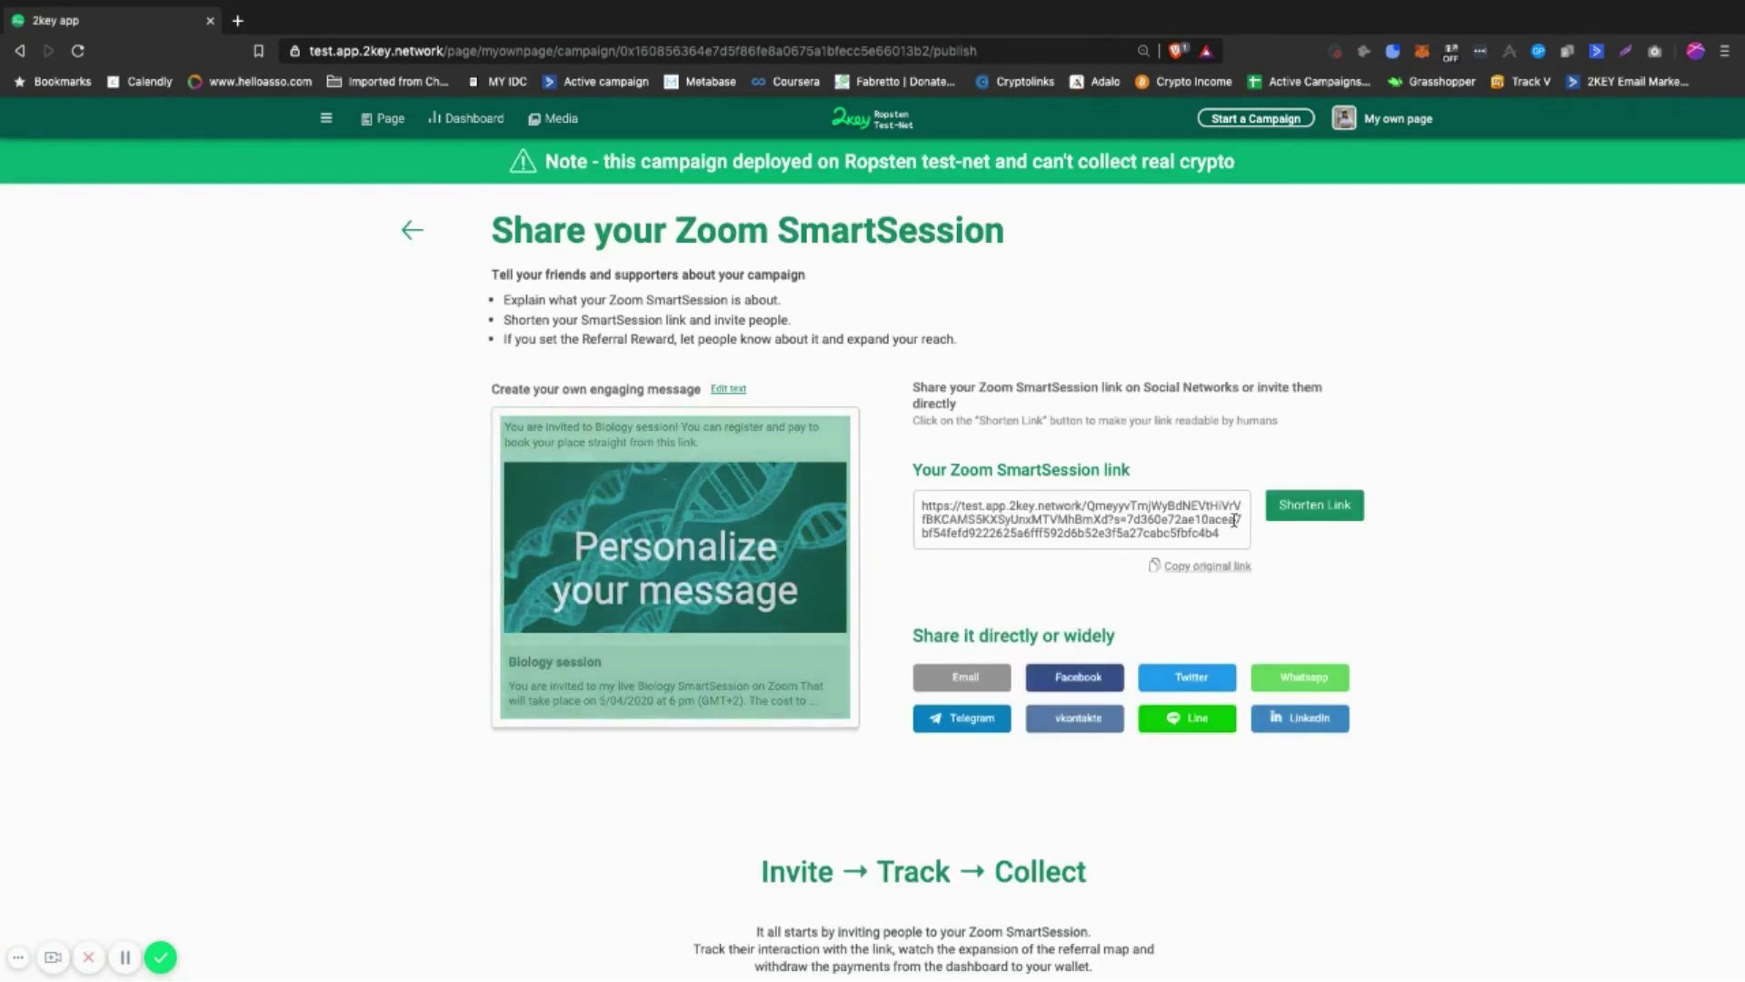
# Step: Shorten the Biology session SmartSession link to a 2key.me address
pyautogui.click(1314, 504)
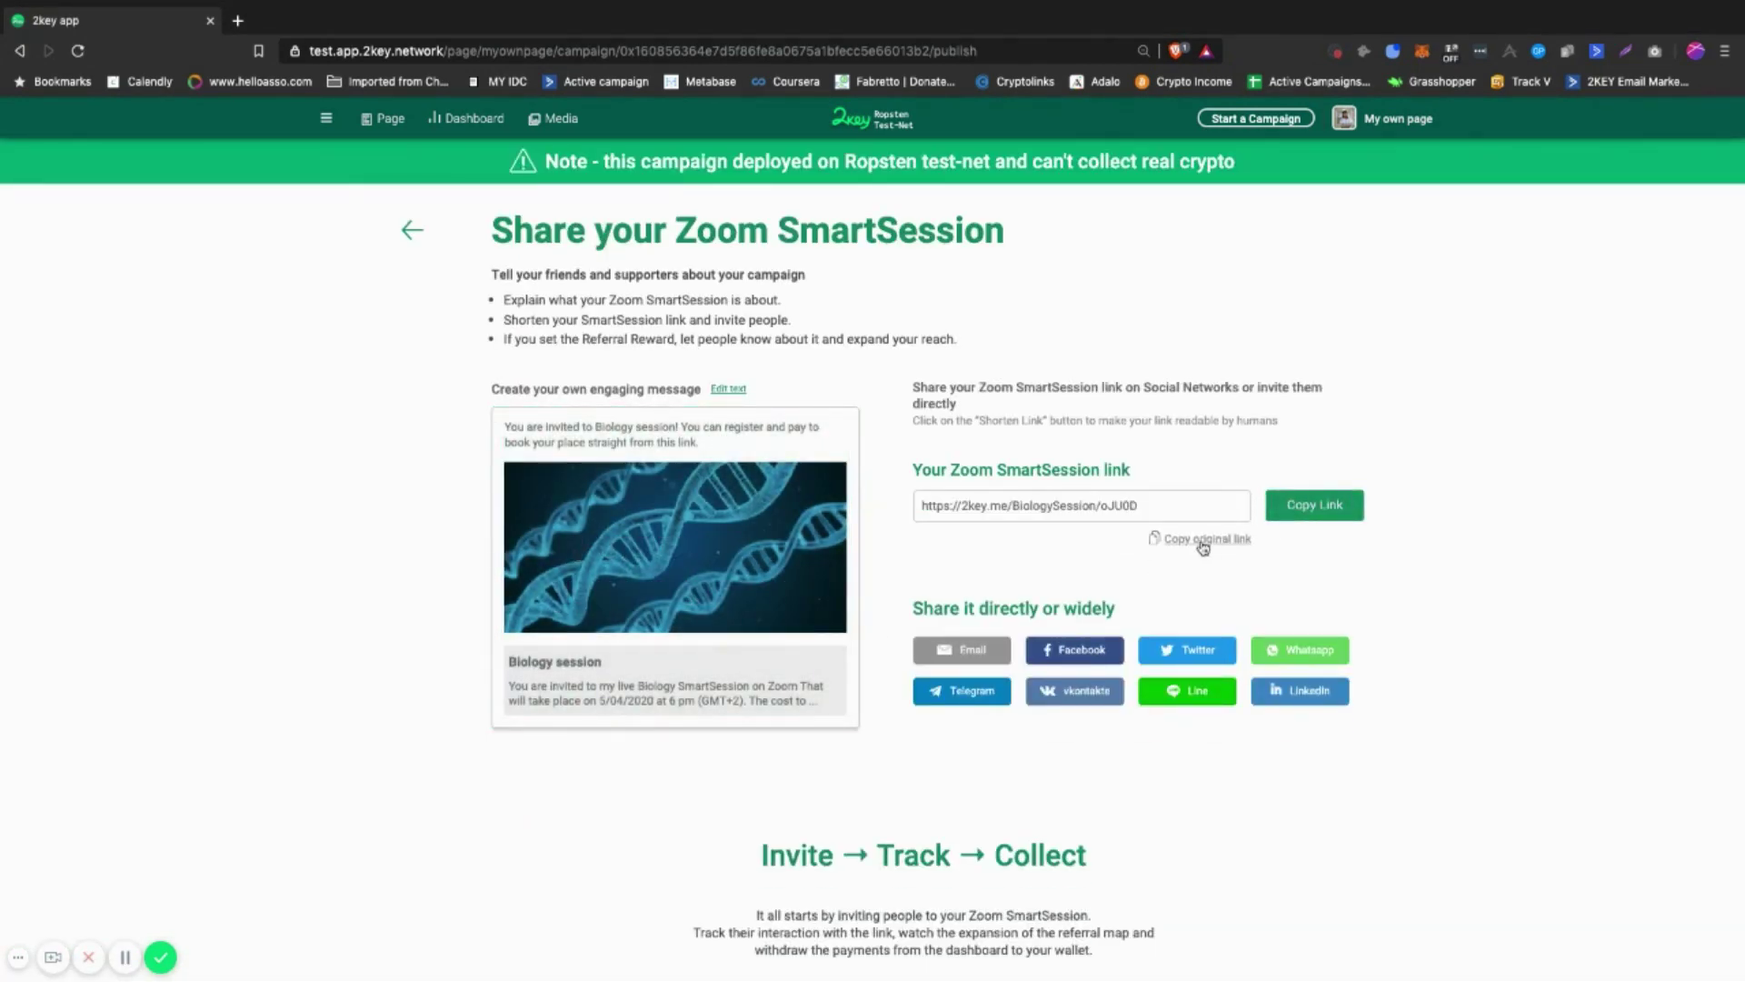